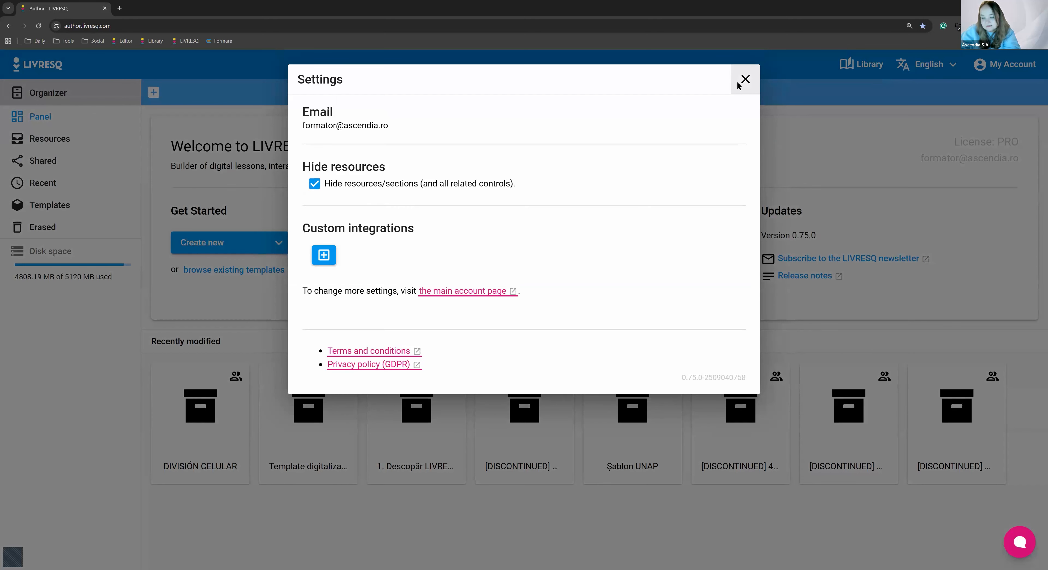
Start creating a new project so that the available project templates are offered
left_click(240, 267)
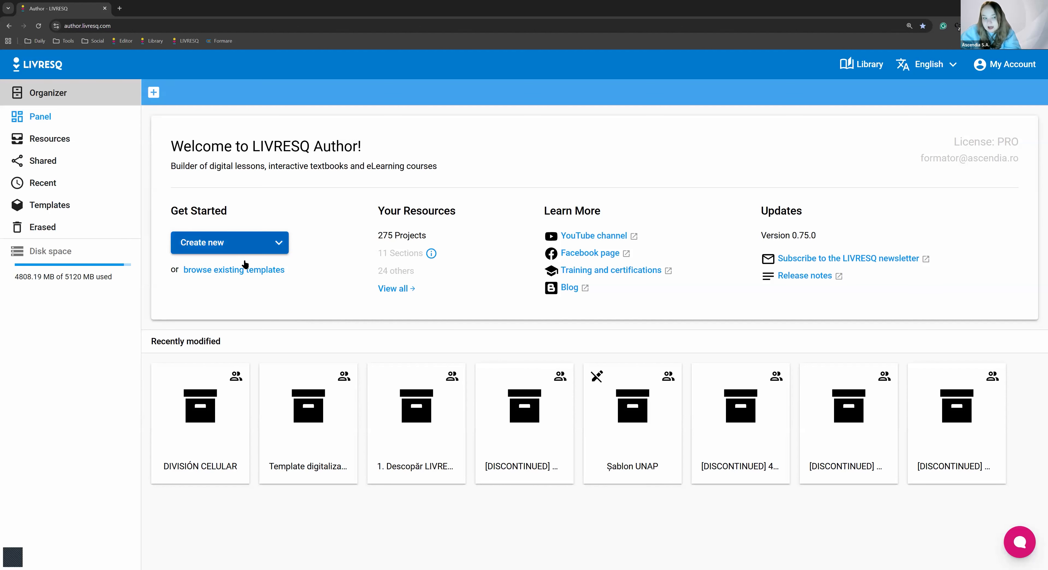
left_click(244, 244)
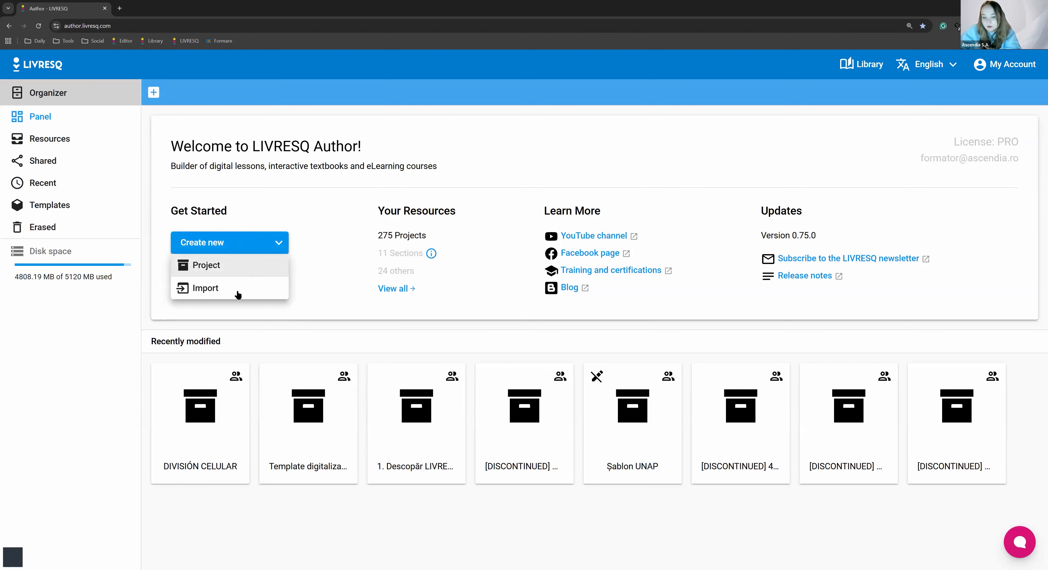
left_click(238, 268)
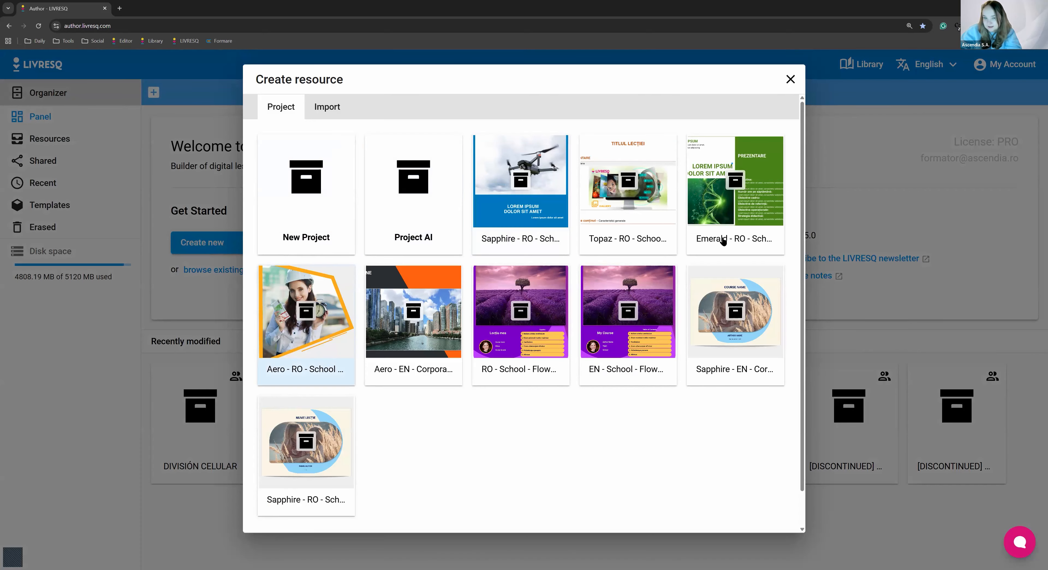
Examine the project templates offered in the Create resource dialog
scroll(356, 377, "down", 2)
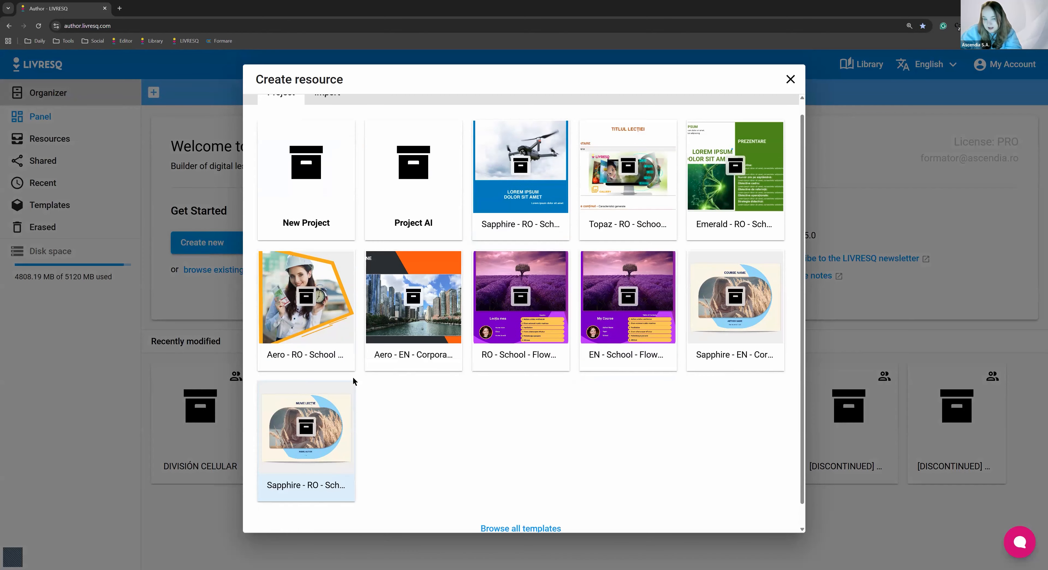
scroll(421, 351, "up", 2)
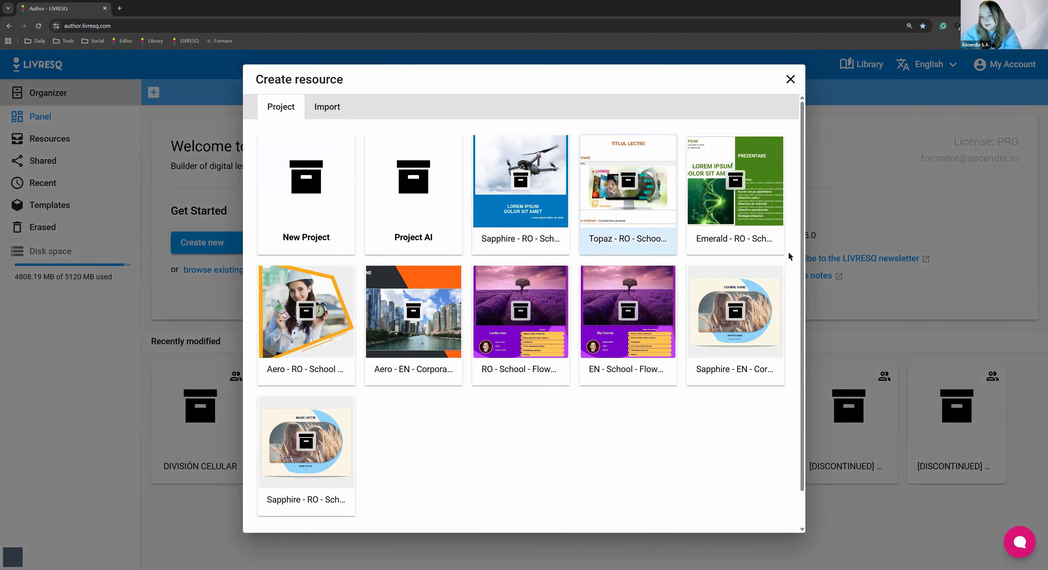
scroll(622, 273, "down", 1)
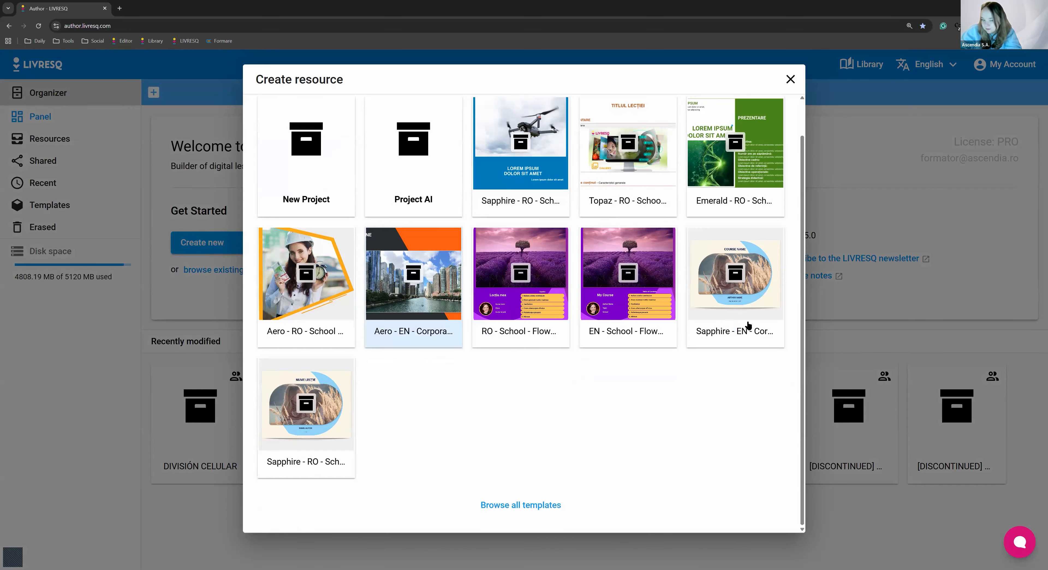
scroll(484, 285, "up", 1)
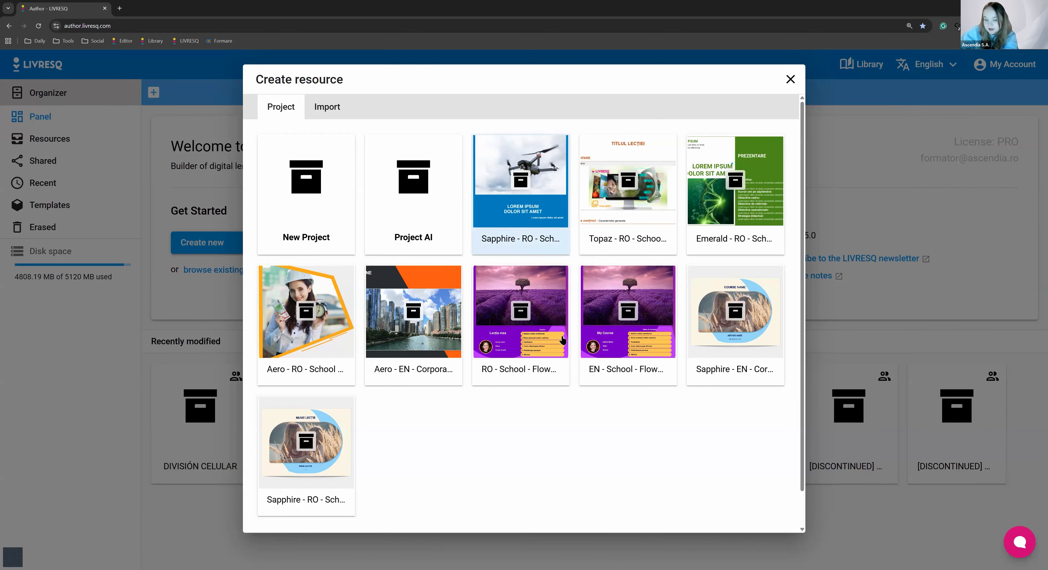
scroll(557, 477, "down", 1)
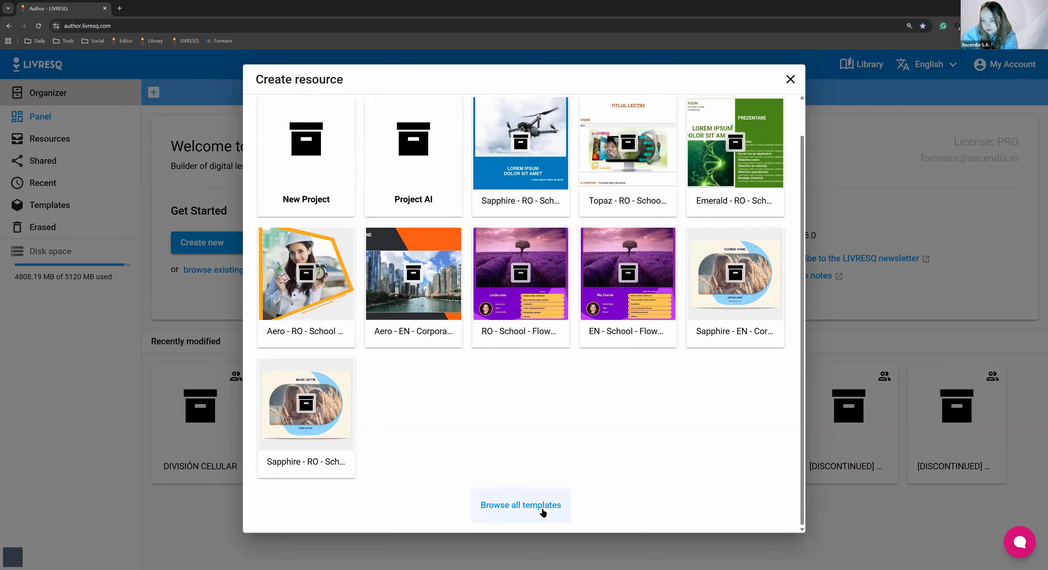
scroll(536, 476, "up", 1)
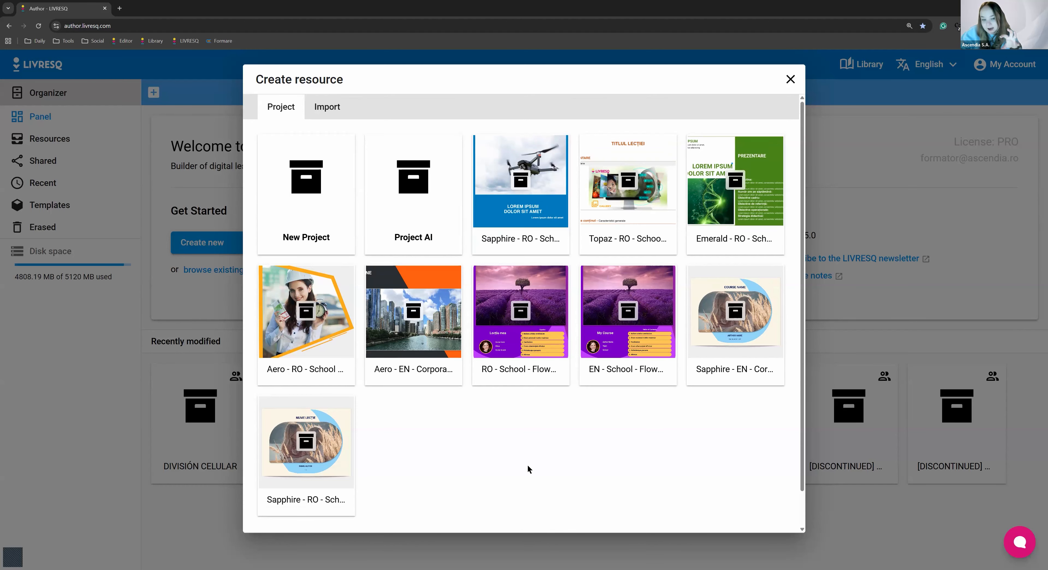
scroll(527, 469, "down", 1)
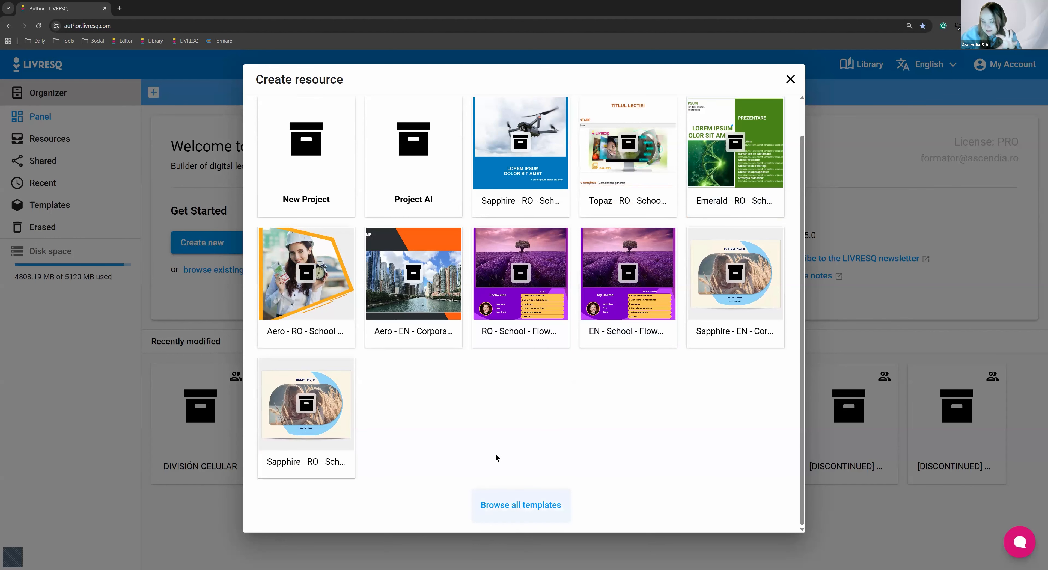
scroll(505, 509, "up", 1)
scroll(509, 514, "down", 1)
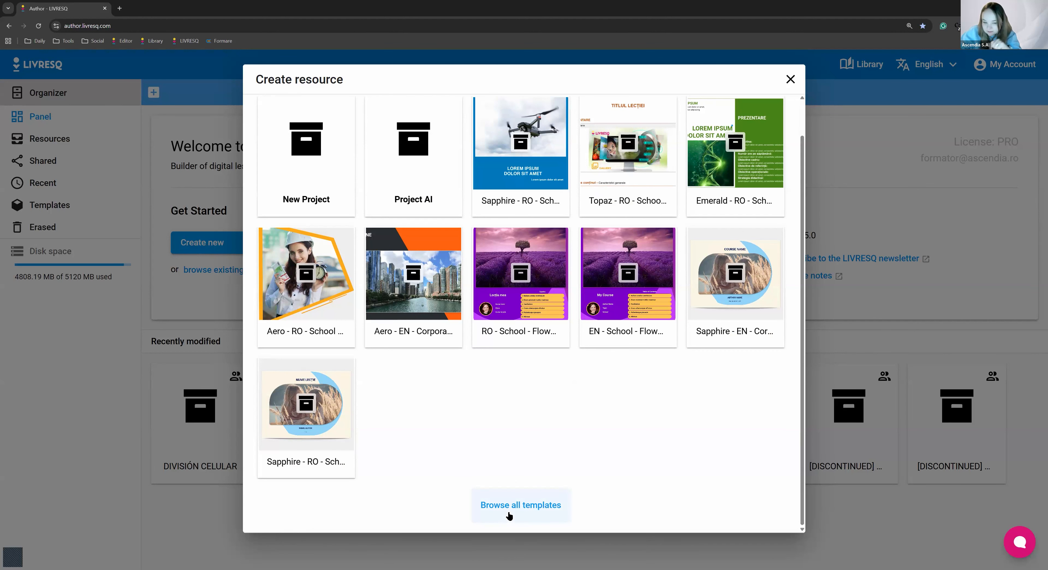
Open the full template collection and look through the available designs
left_click(503, 511)
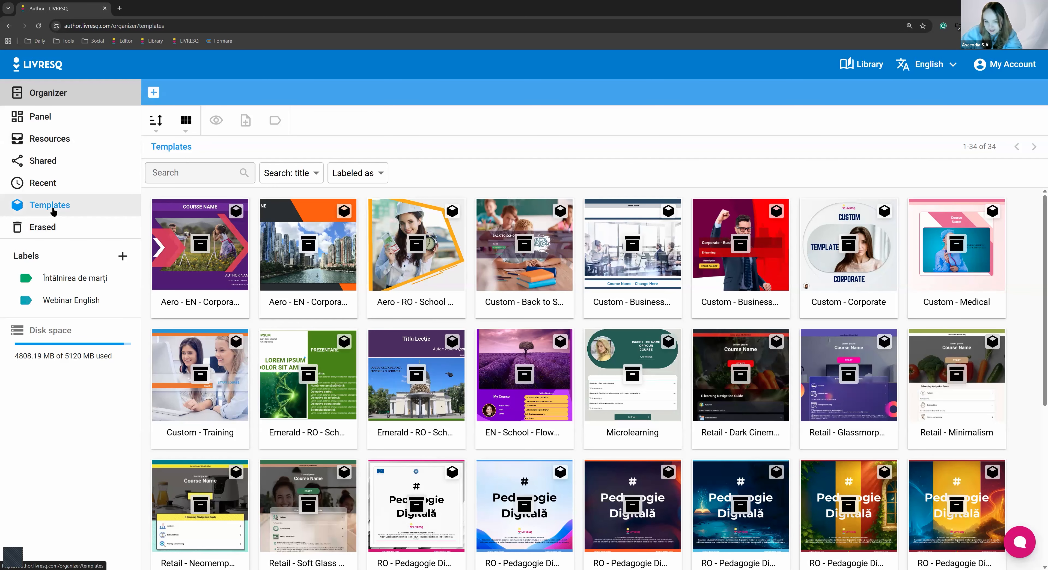
scroll(897, 530, "down", 1)
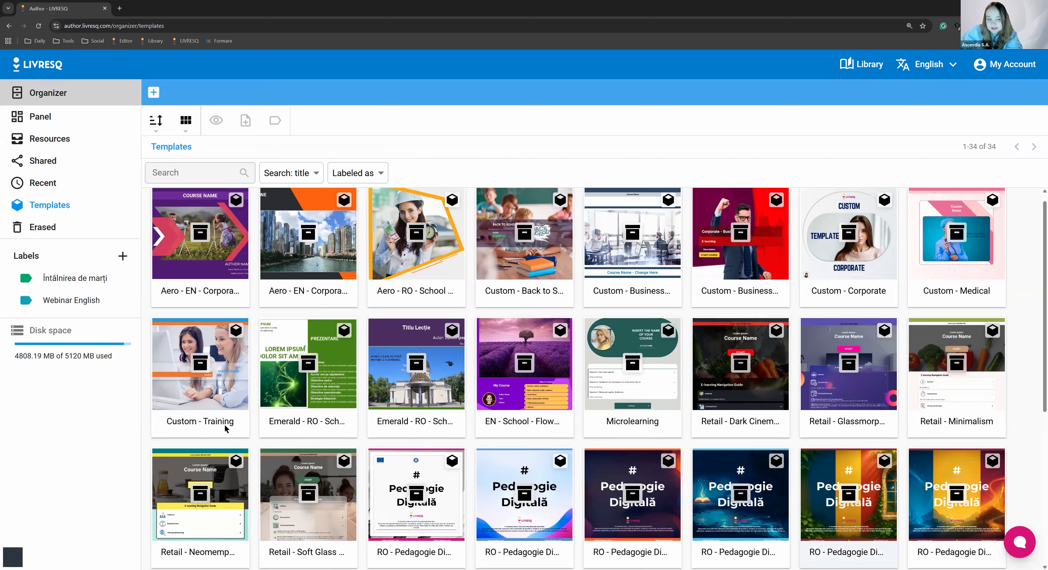
scroll(611, 448, "down", 5)
scroll(755, 519, "up", 1)
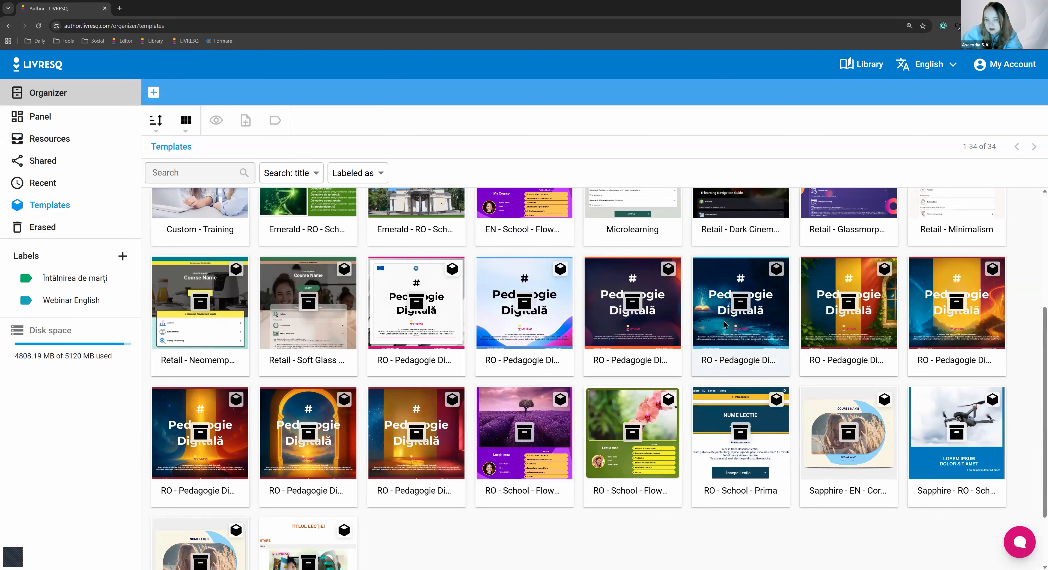
scroll(337, 389, "up", 5)
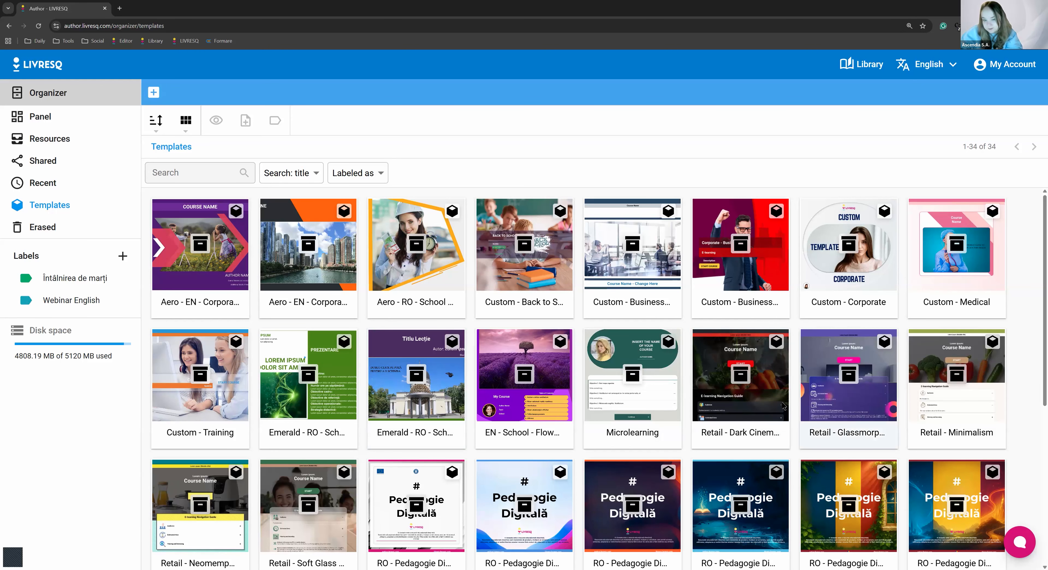
Select the Retail templates Dark Cinematic, Minimalism and Soft Glass one after another in the collection
scroll(748, 395, "down", 3)
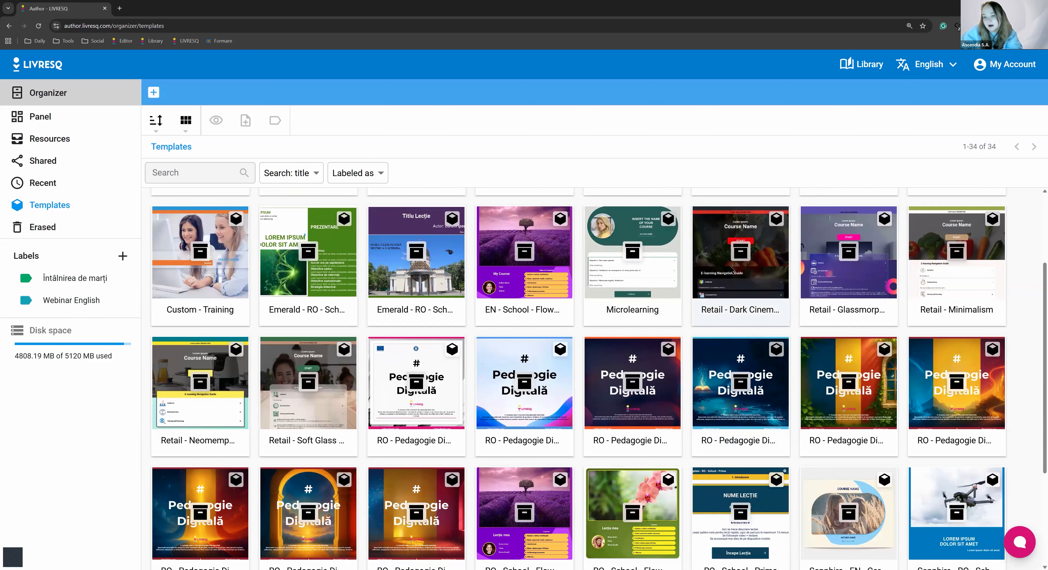
left_click(732, 269)
left_click(975, 270)
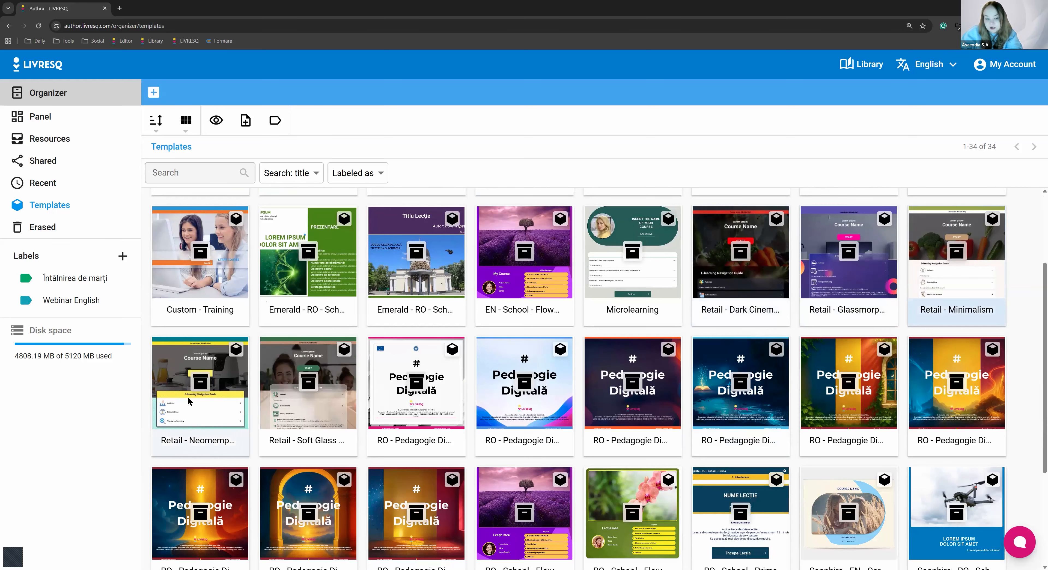
left_click(274, 394)
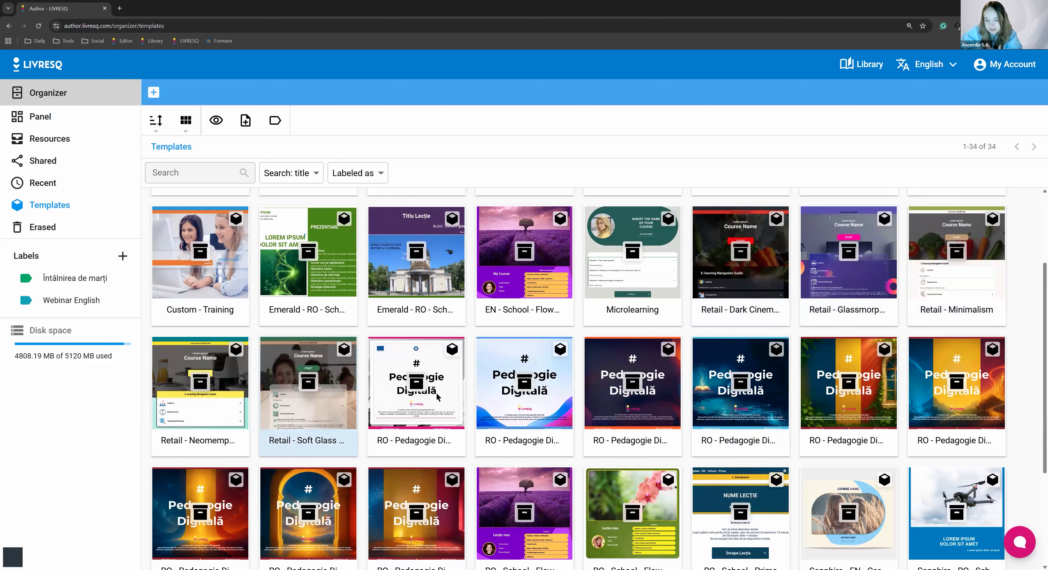
Preview the Retail - Dark Cinematic template, start its course and expand the Audience and Estimated time sections of the navigation guide
scroll(739, 351, "up", 2)
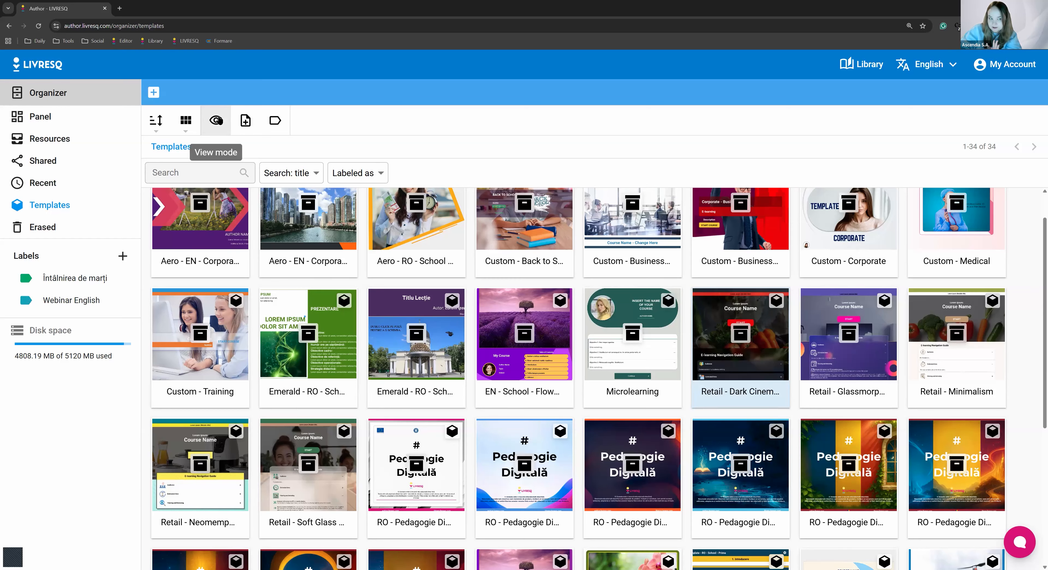
double_click(754, 357)
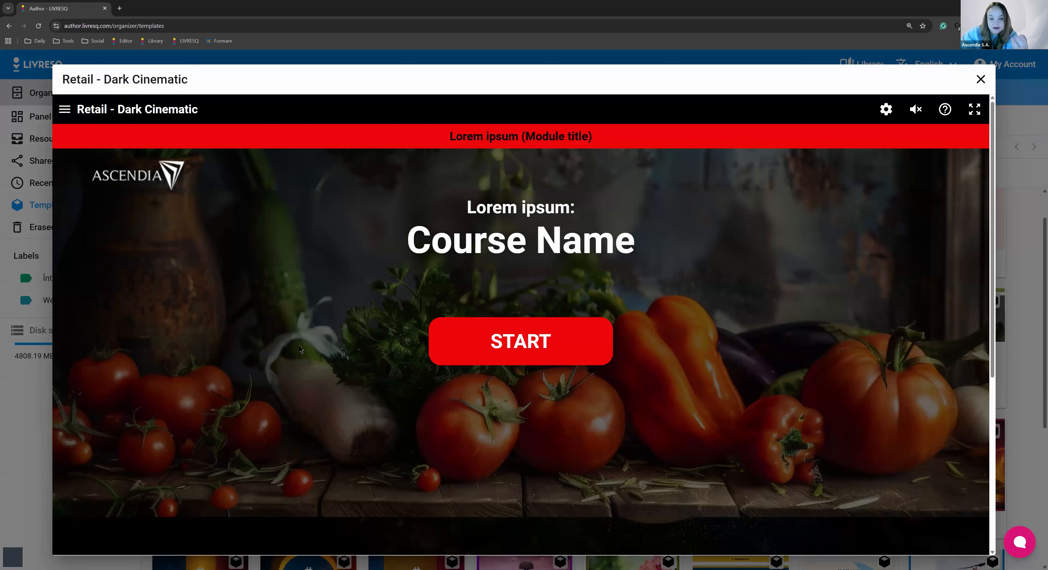
left_click(475, 353)
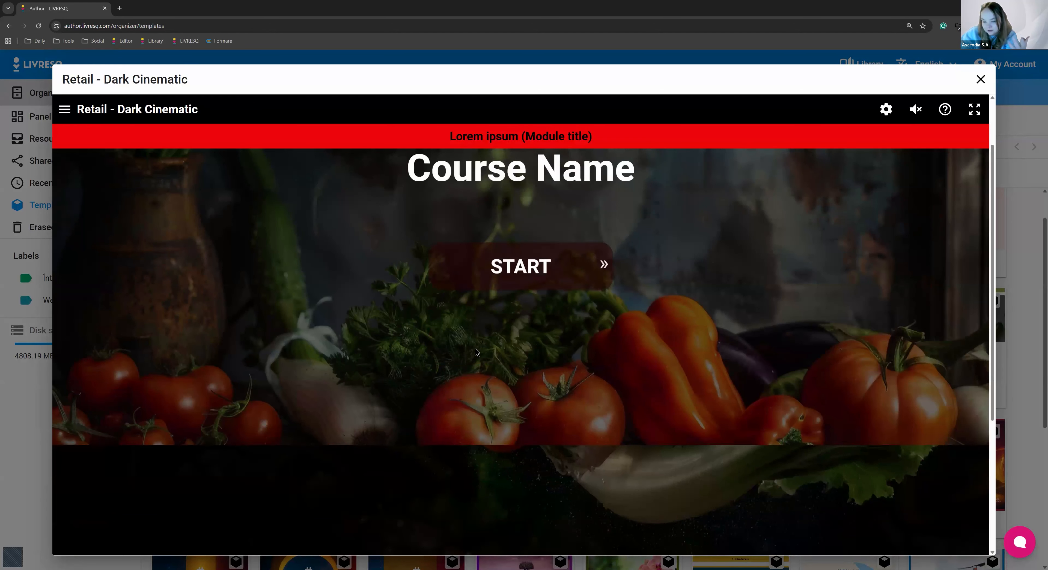
left_click(478, 354)
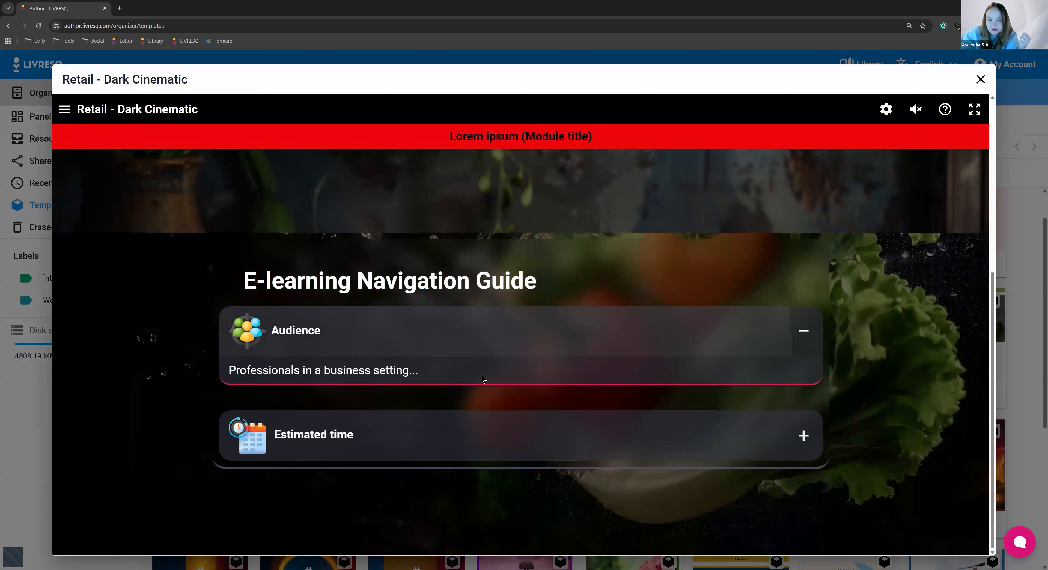
left_click(459, 433)
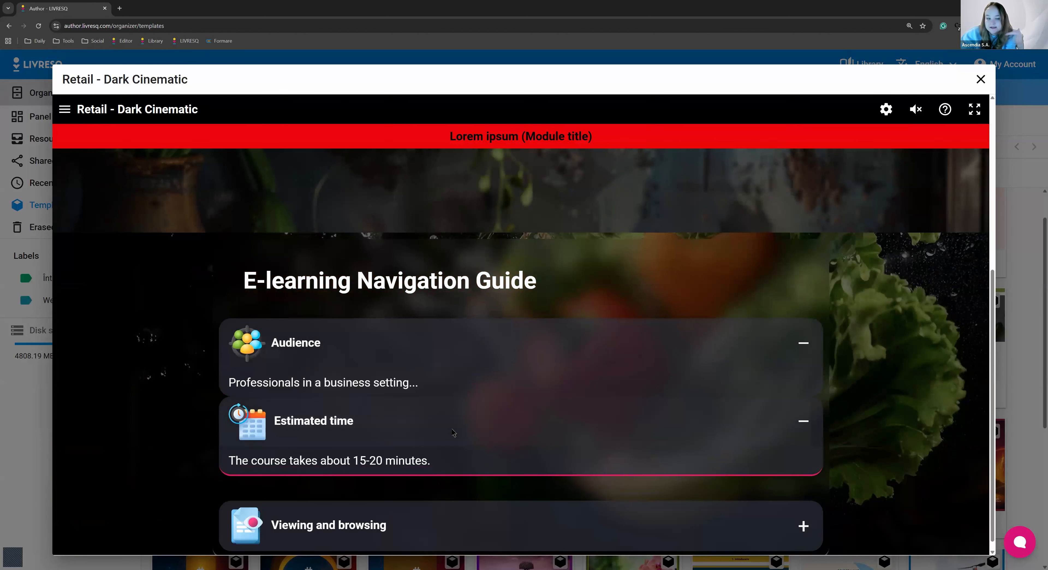
Go through the rest of the navigation guide and the Objectives, continuing to the Introduction chapter in the preview
scroll(498, 430, "down", 5)
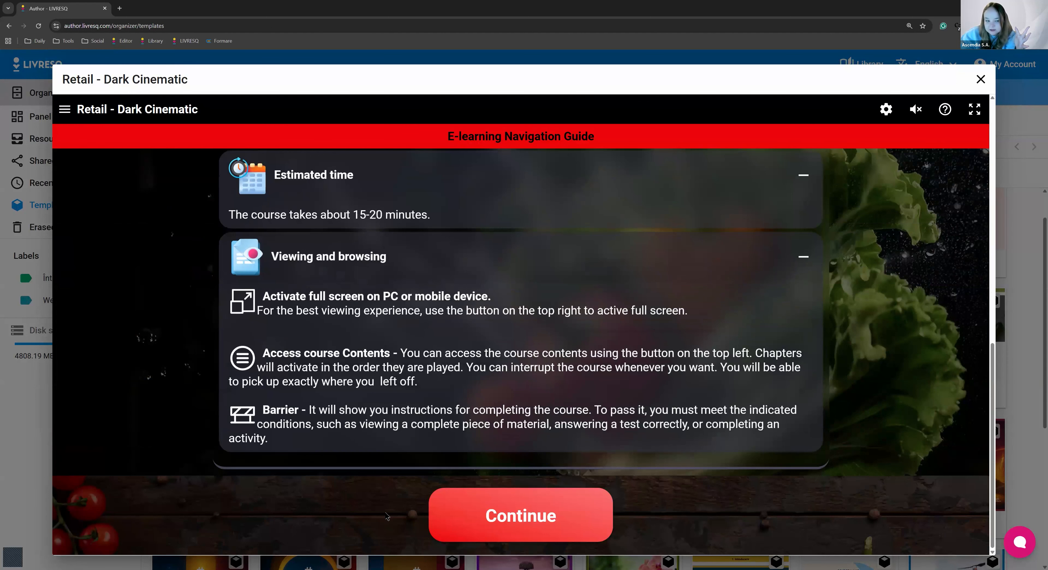
scroll(420, 464, "down", 3)
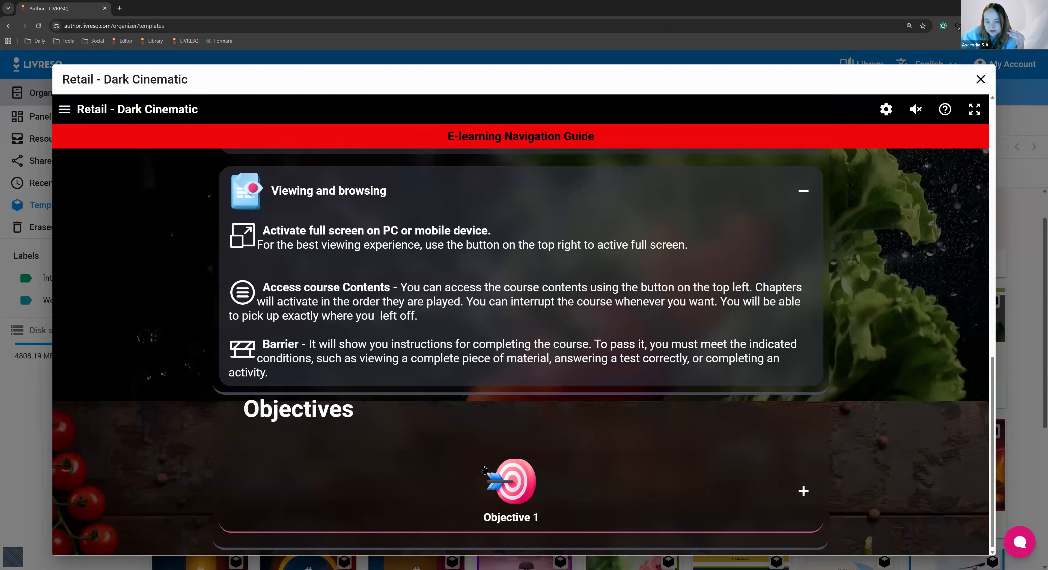
scroll(694, 531, "down", 3)
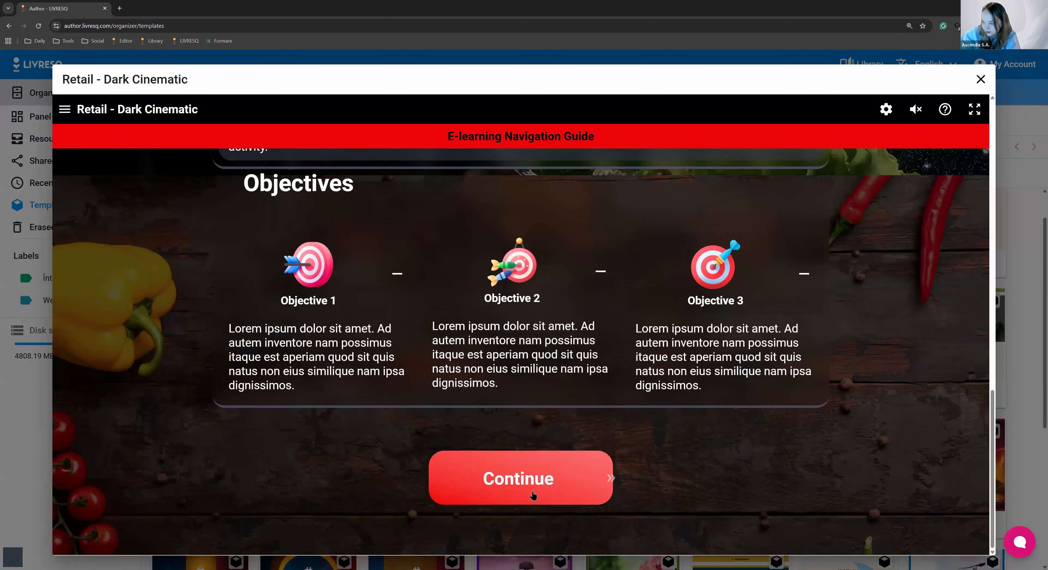
left_click(496, 498)
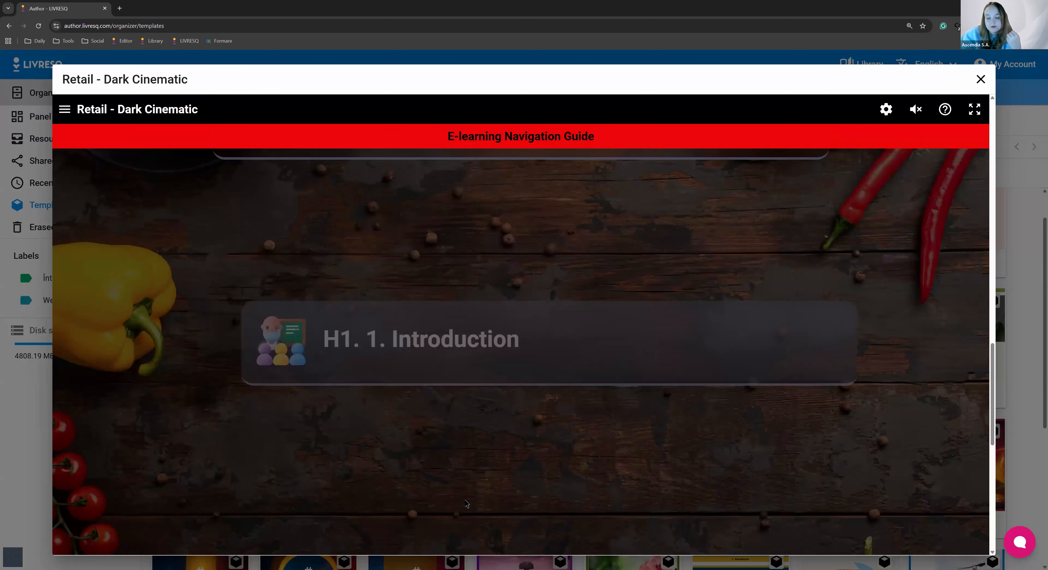
scroll(892, 374, "down", 3)
scroll(892, 374, "down", 3)
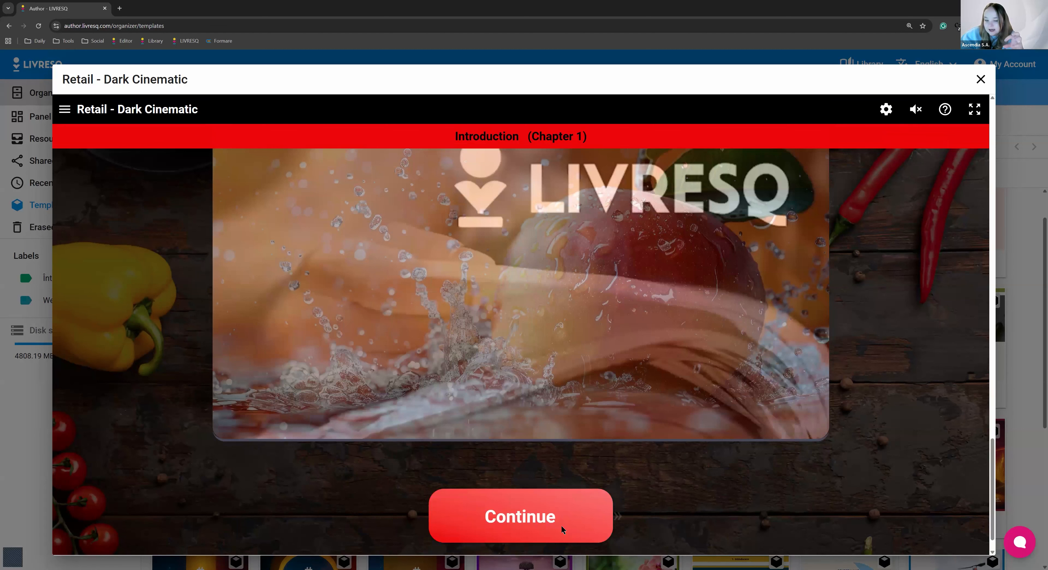
Continue past the Introduction video and reveal the image and text cards of the 1.1 Subchapter
left_click(563, 527)
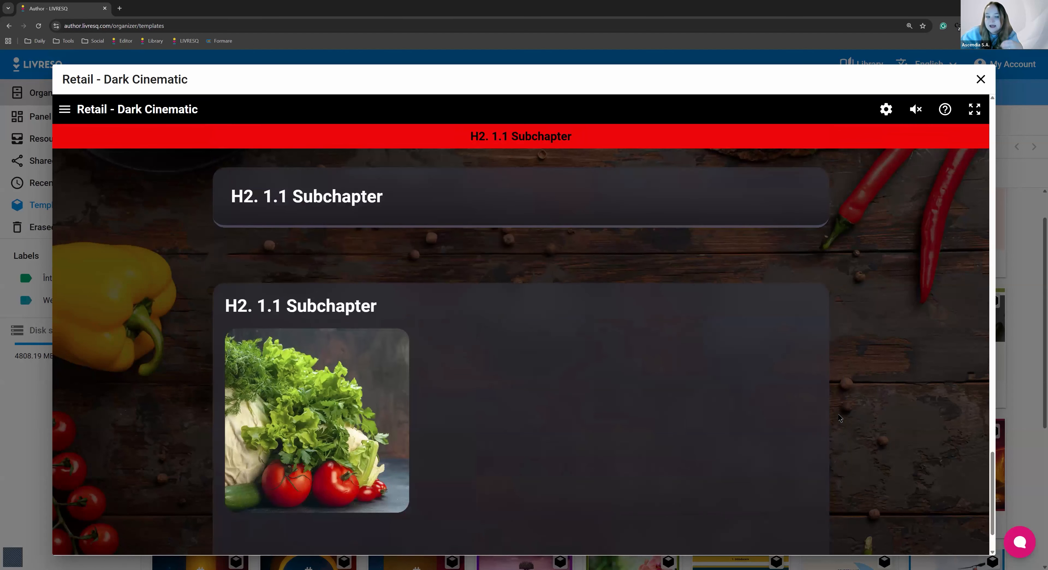
scroll(531, 459, "down", 1)
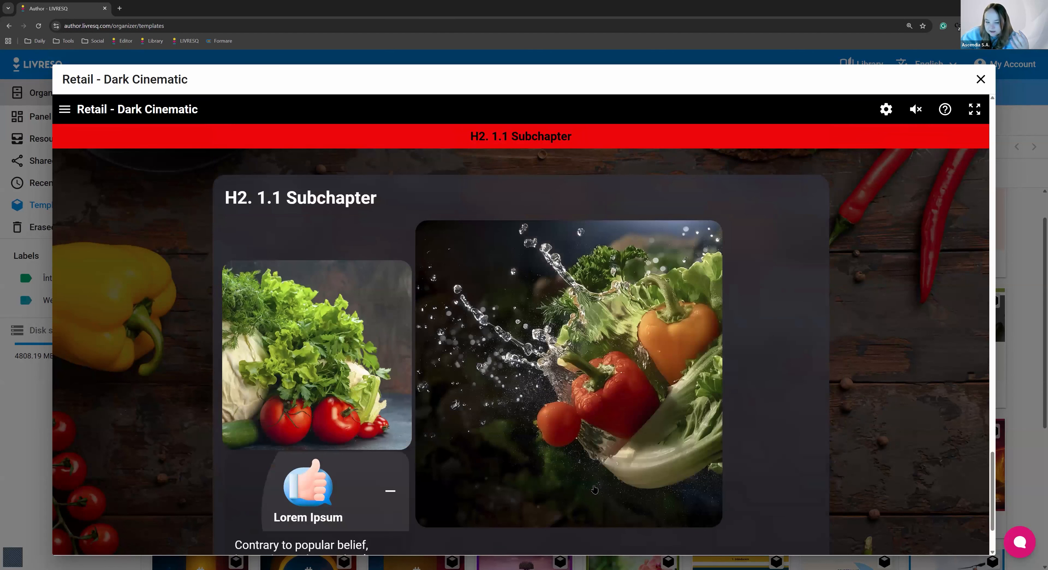
scroll(585, 492, "down", 2)
left_click(585, 492)
left_click(688, 439)
scroll(811, 485, "down", 1)
scroll(811, 485, "down", 3)
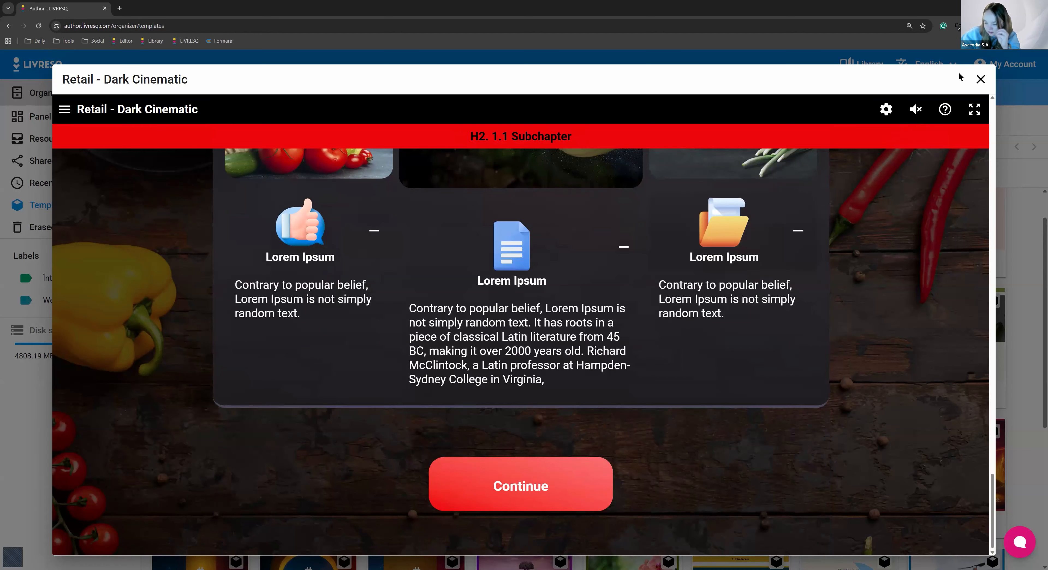
Close the Dark Cinematic preview, reopen it for the selected template and close it again
left_click(980, 80)
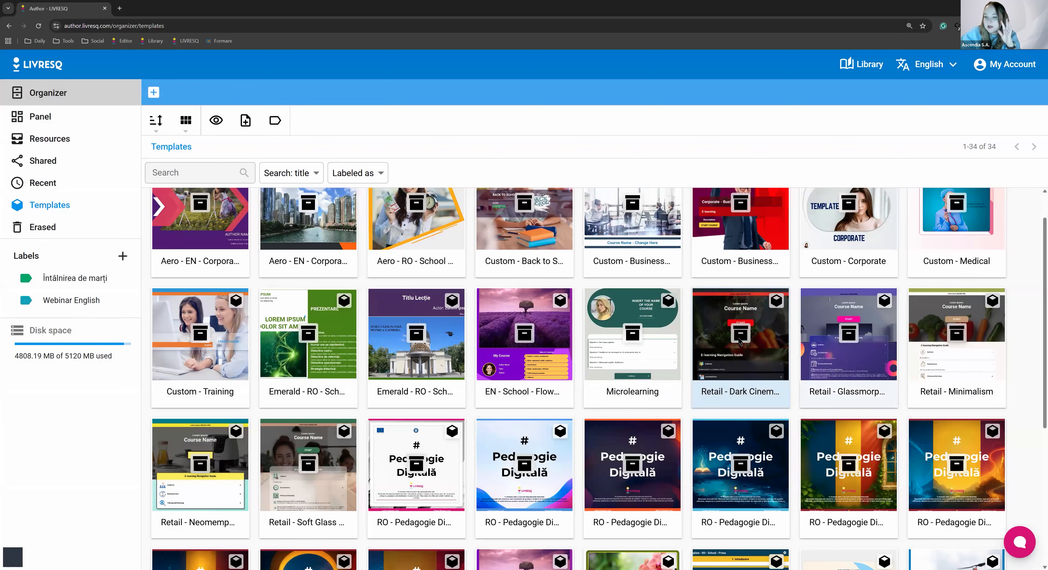
left_click(216, 120)
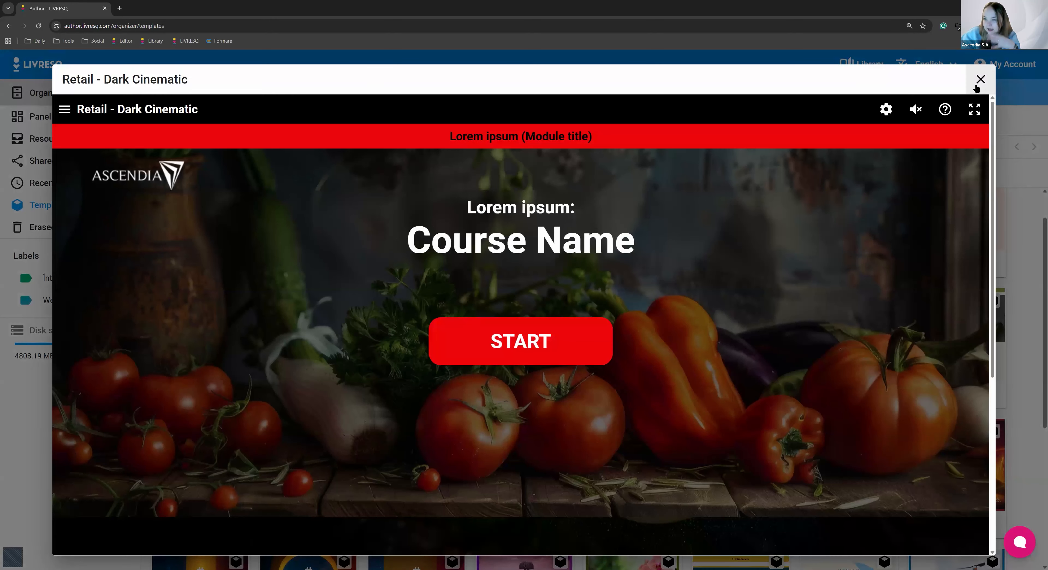
left_click(977, 84)
Preview the Retail - Glassmorphism template, expand its navigation guide sections, continue to the Objectives and close the preview
double_click(845, 346)
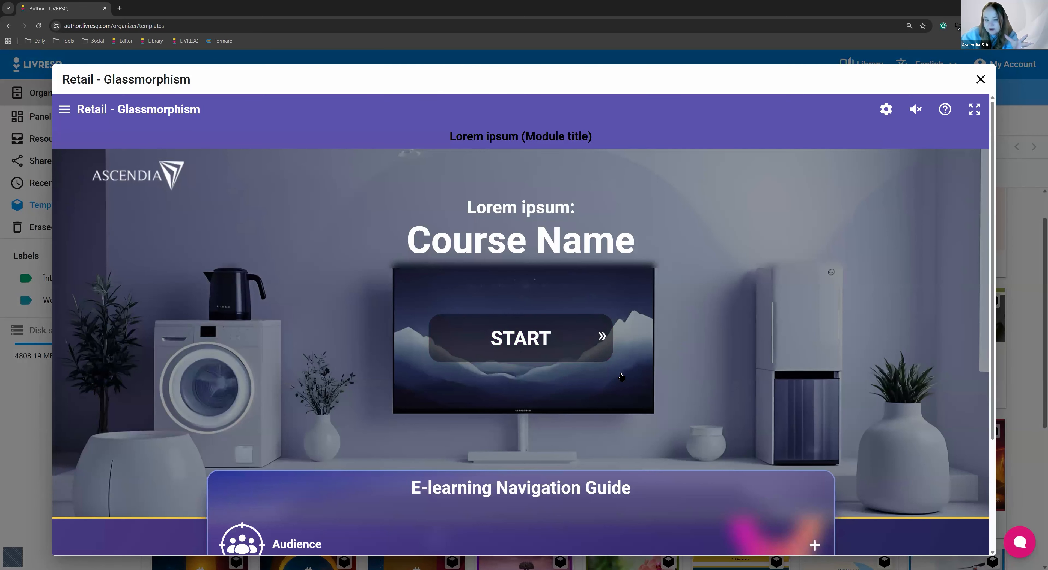
left_click(622, 413)
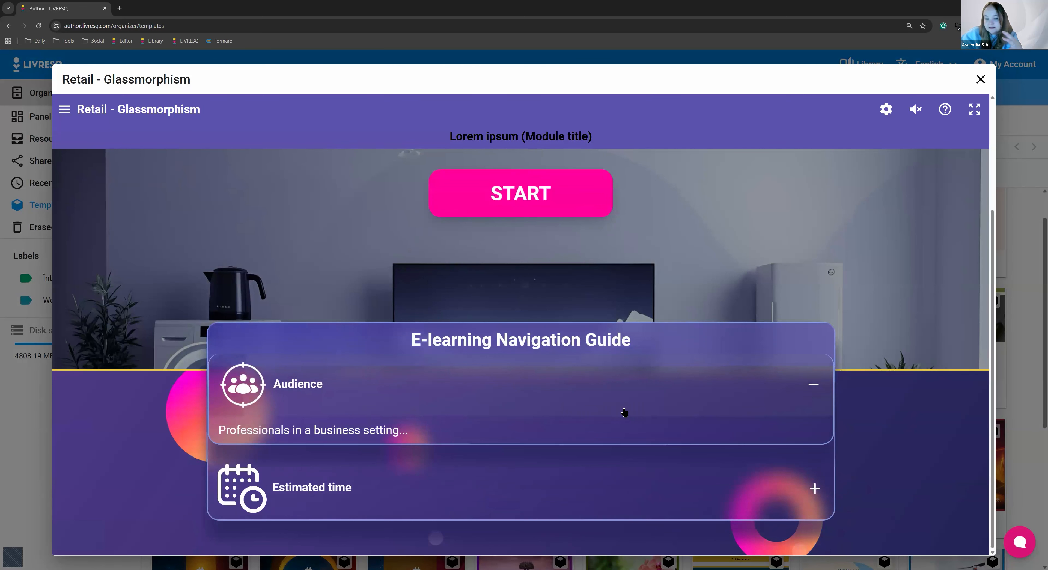
left_click(626, 459)
scroll(611, 504, "down", 2)
left_click(601, 526)
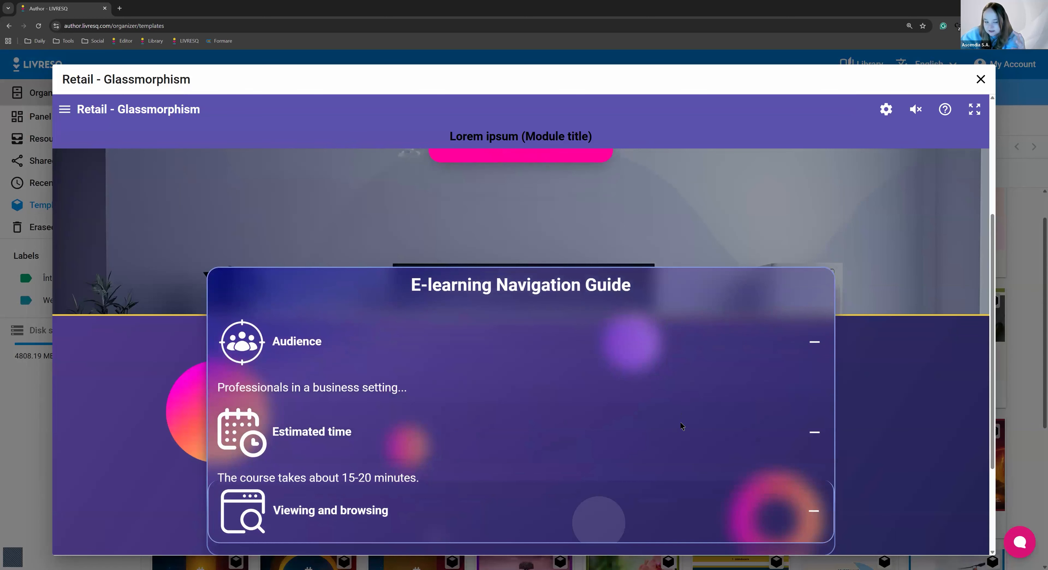
scroll(681, 424, "down", 5)
left_click(565, 483)
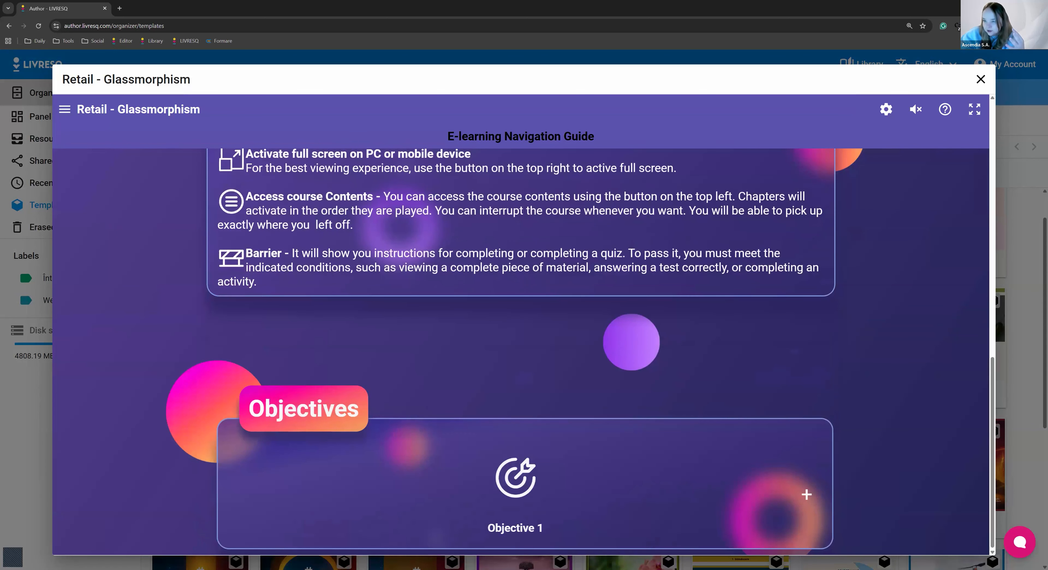
left_click(981, 81)
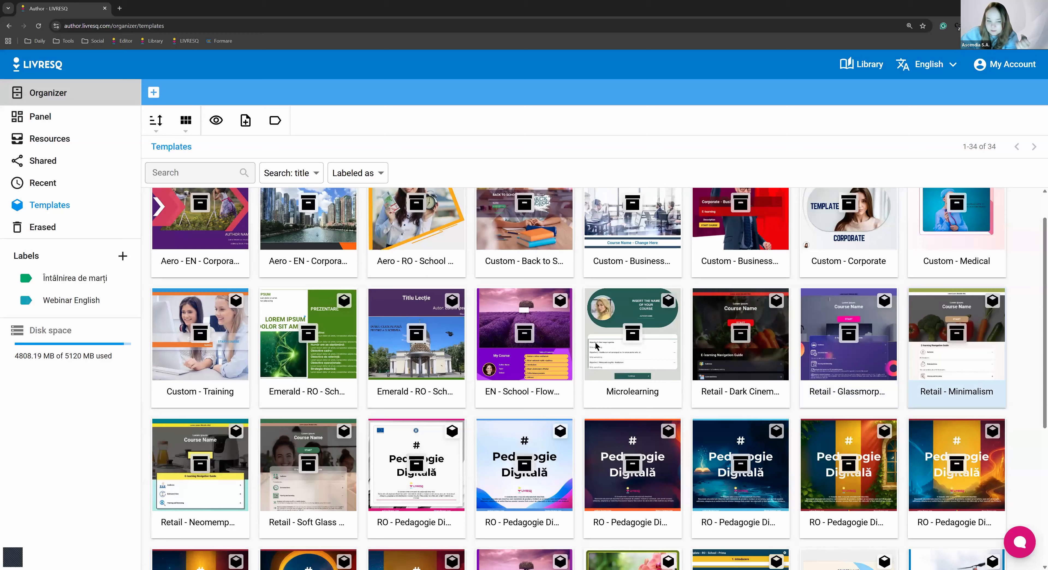
Preview the Retail - Minimalism template as far as its E-learning Navigation Guide and close the preview
left_click(940, 337)
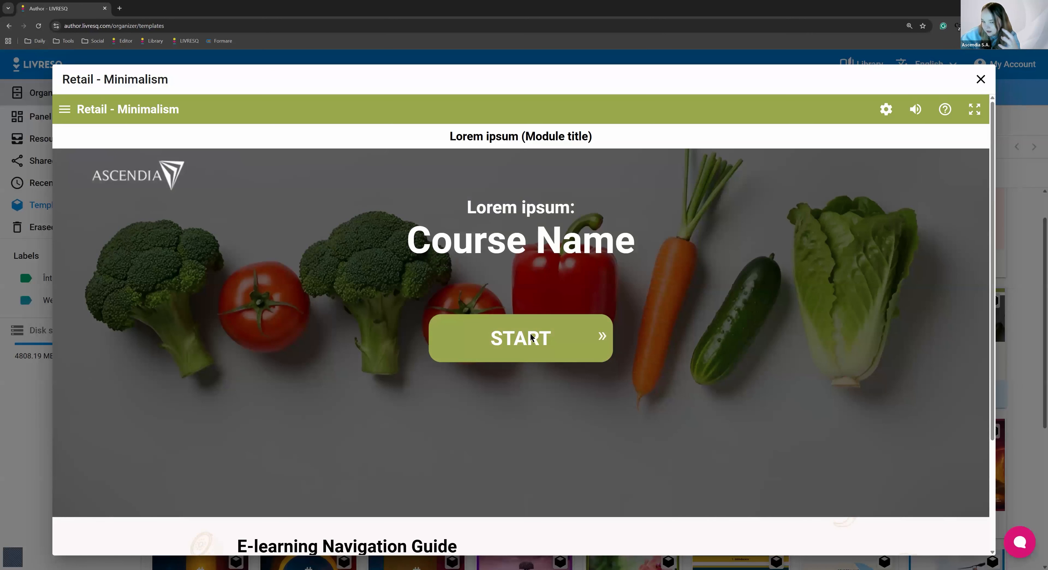
scroll(538, 342, "down", 3)
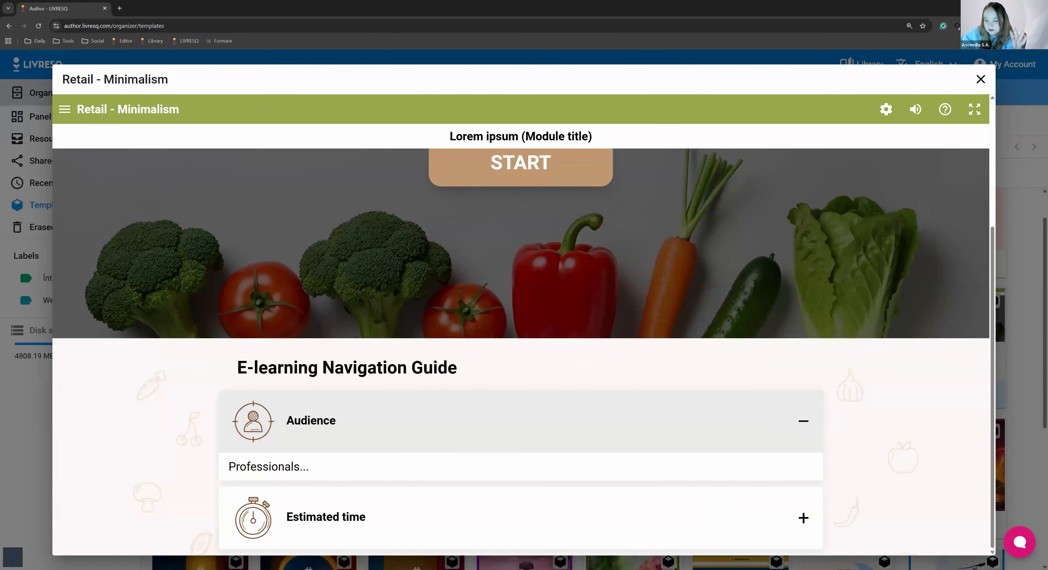
left_click(983, 84)
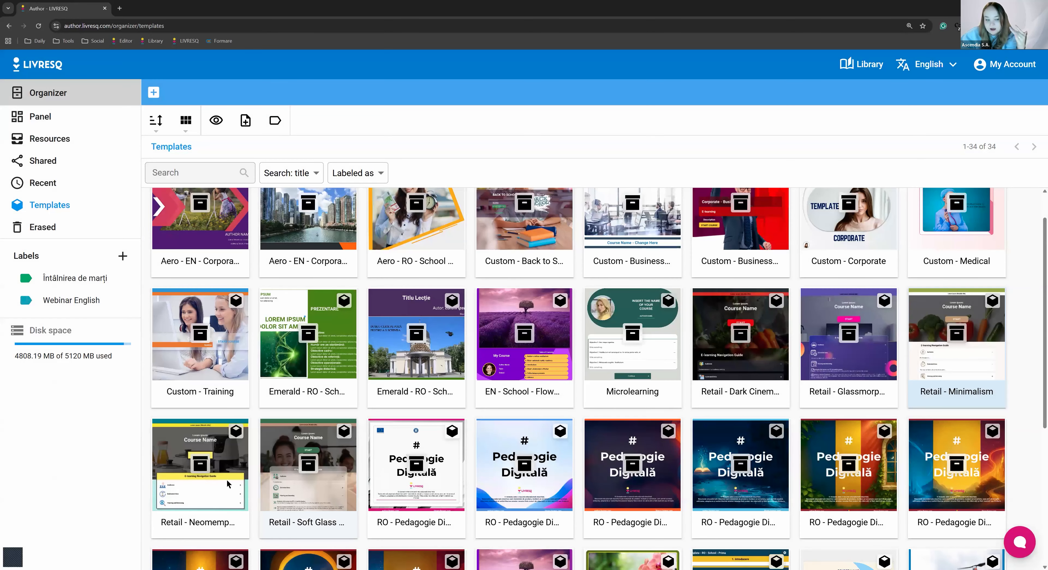
Preview the Retail - Neomemphis template and expand Audience, Estimated time, and Viewing and browsing in its navigation guide
left_click(226, 479)
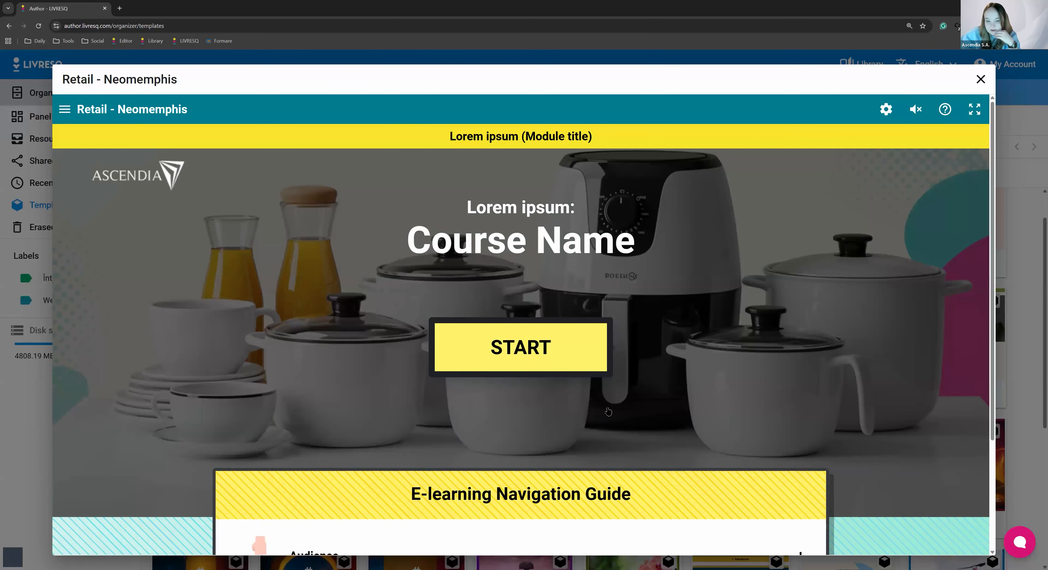
scroll(510, 394, "down", 3)
left_click(510, 394)
left_click(468, 488)
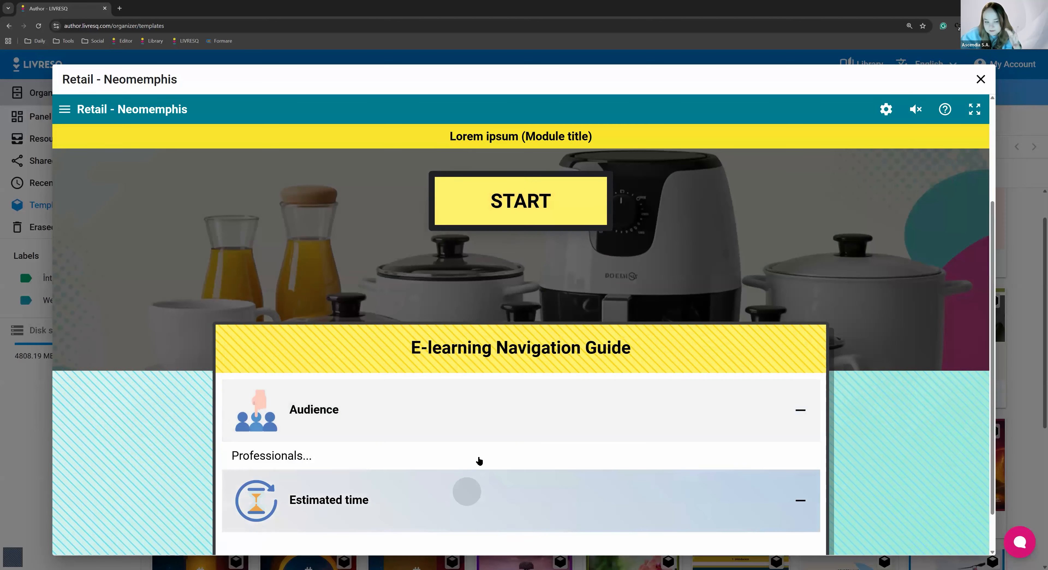
left_click(419, 514)
scroll(464, 467, "down", 5)
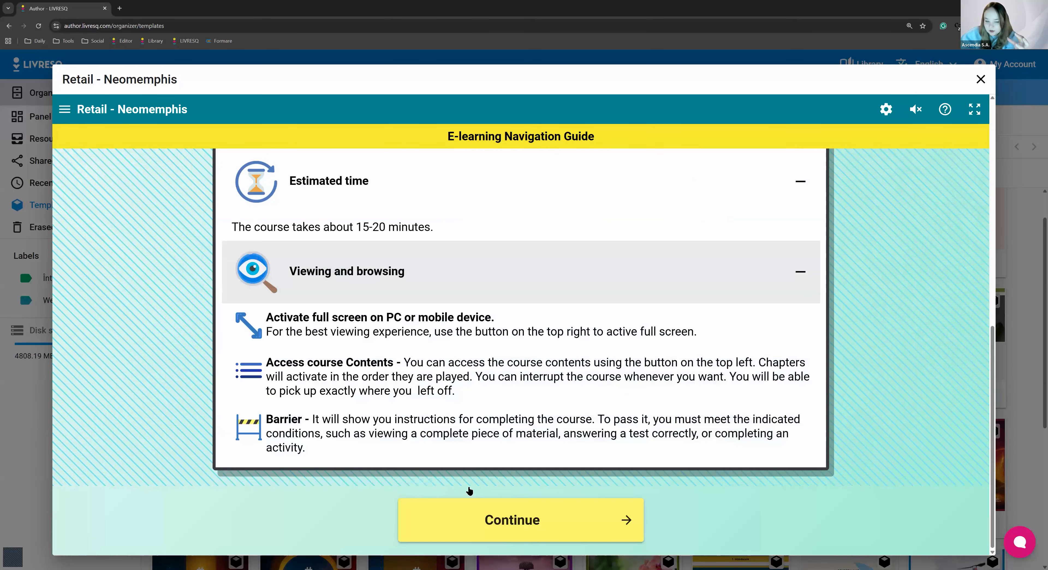
Continue to the Objectives in the Neomemphis preview, expand the objective cards and proceed to the Introduction chapter
left_click(490, 518)
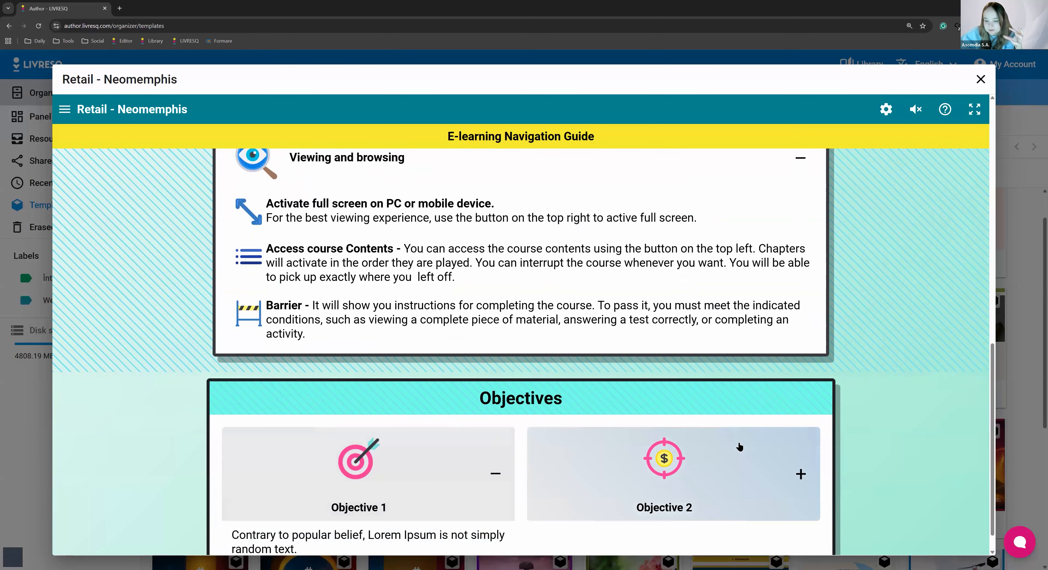
left_click(737, 456)
left_click(512, 519)
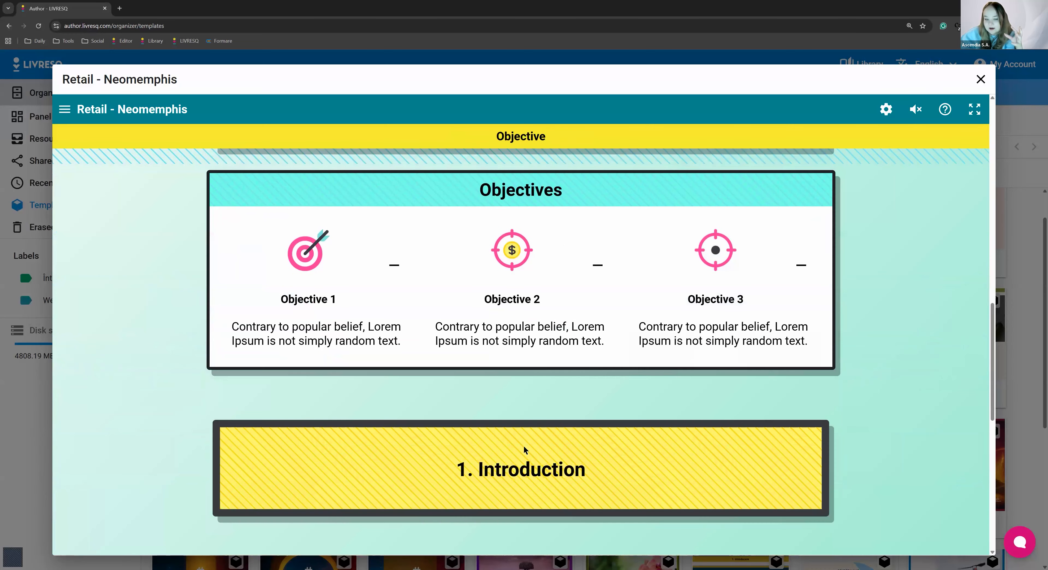
Examine the title box and video block of the Neomemphis Introduction chapter and close the preview
scroll(525, 433, "down", 5)
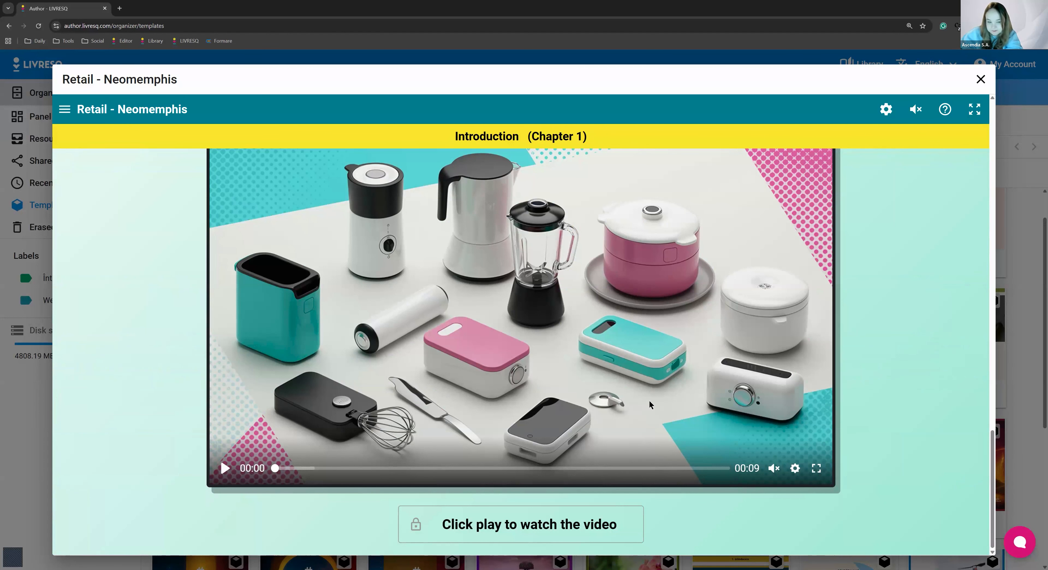
scroll(773, 380, "up", 4)
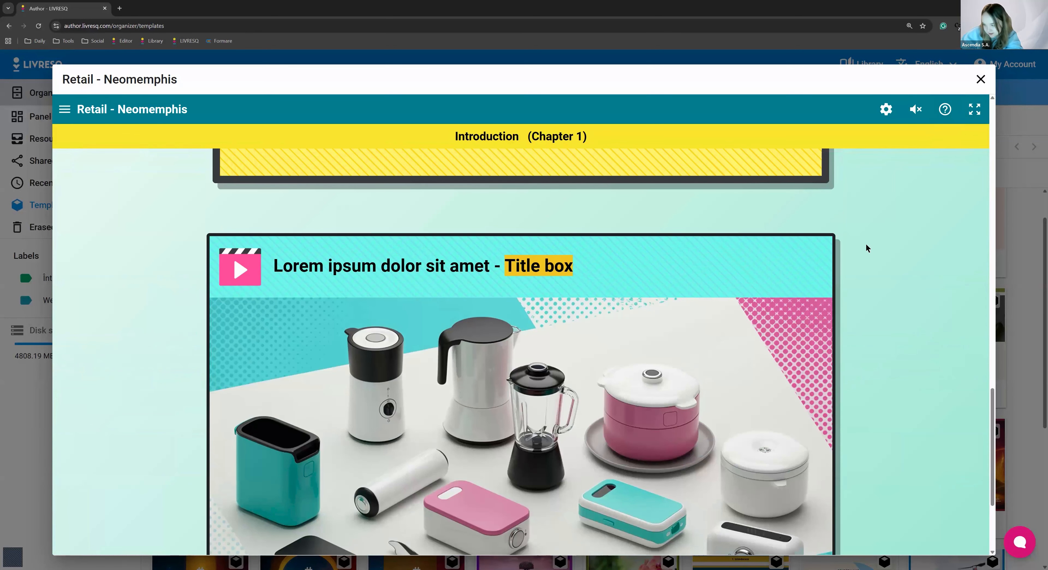
scroll(831, 380, "down", 4)
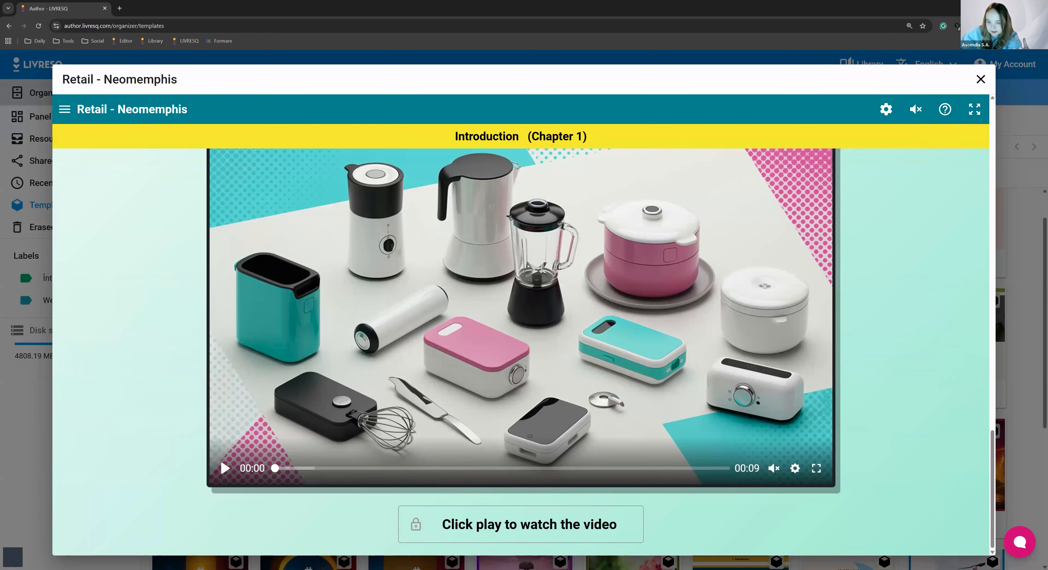
scroll(850, 252, "up", 1)
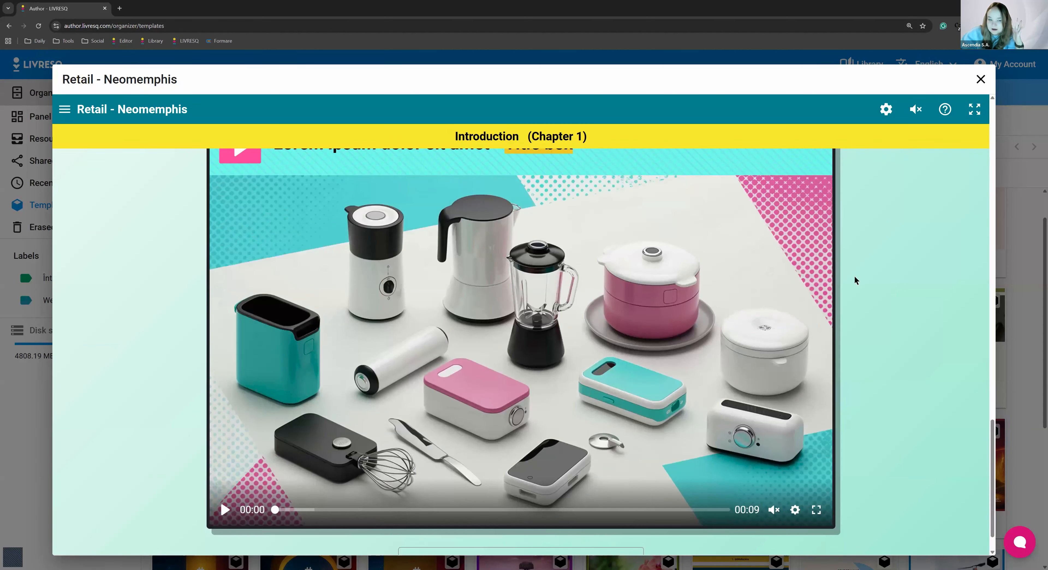
scroll(854, 279, "up", 3)
scroll(854, 278, "down", 4)
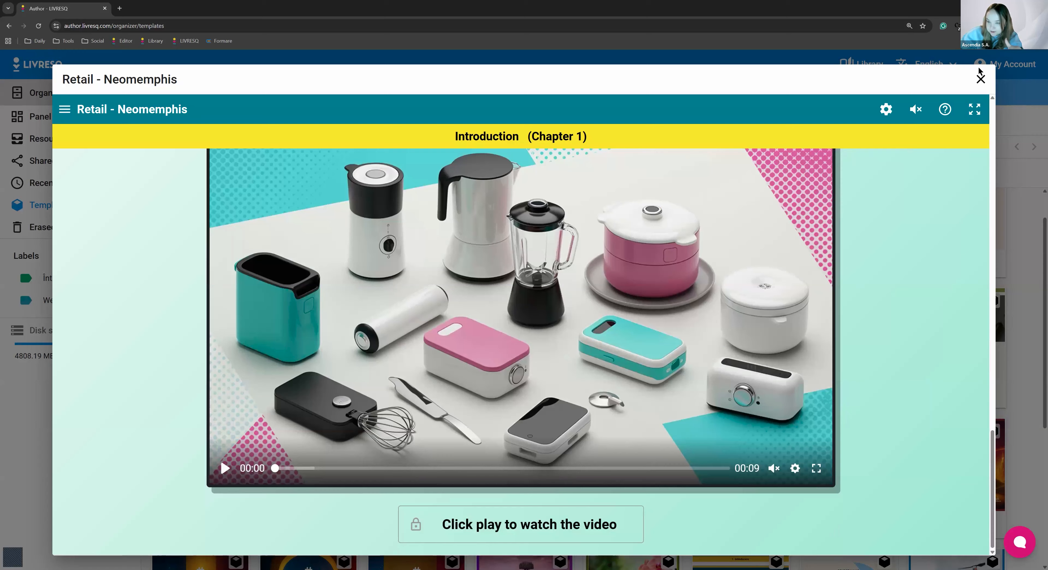
left_click(981, 79)
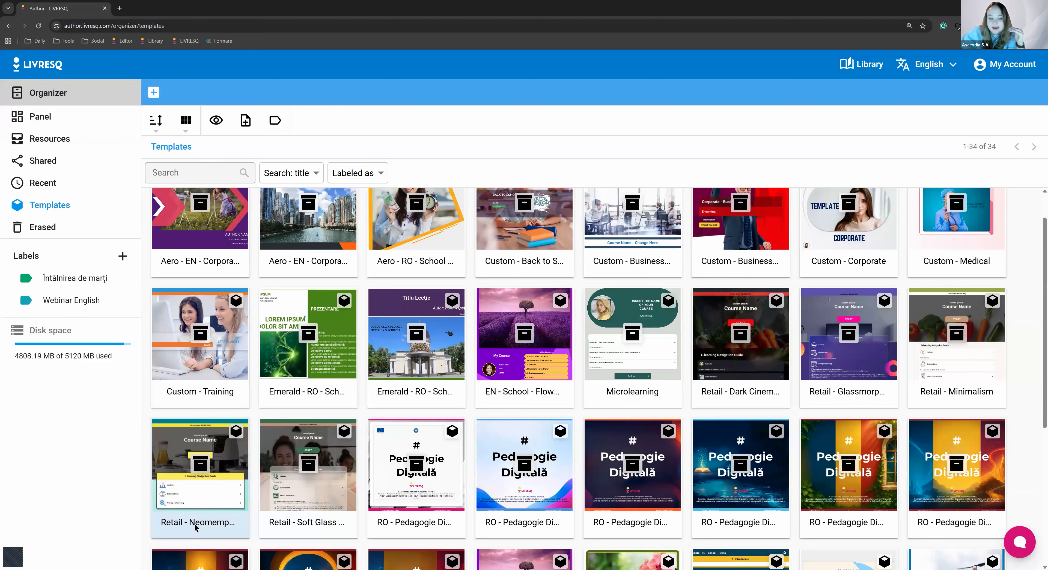
Create a new project from the Retail - Neomemphis template
scroll(195, 527, "down", 3)
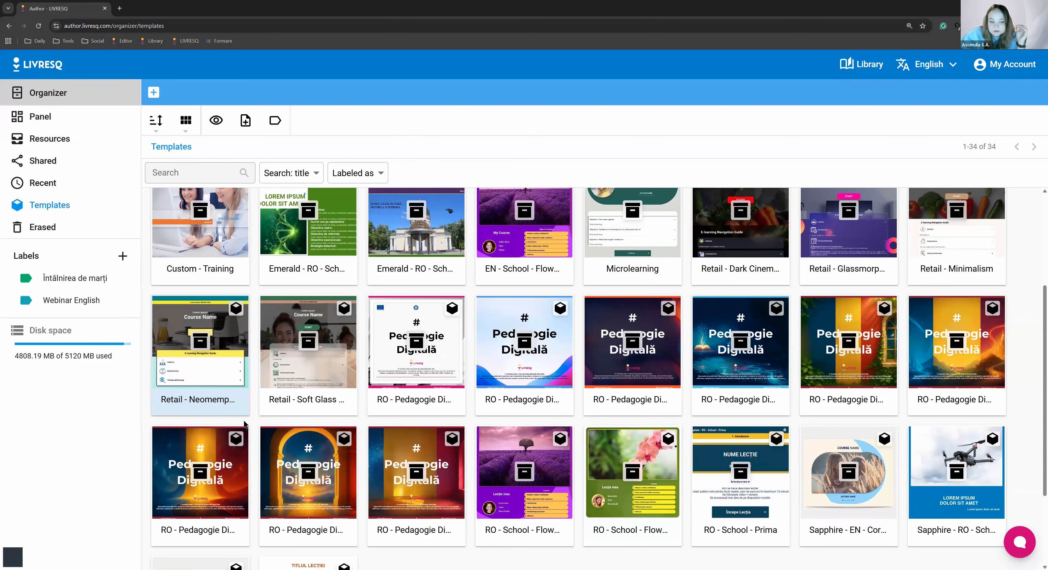
left_click(238, 404)
left_click(981, 80)
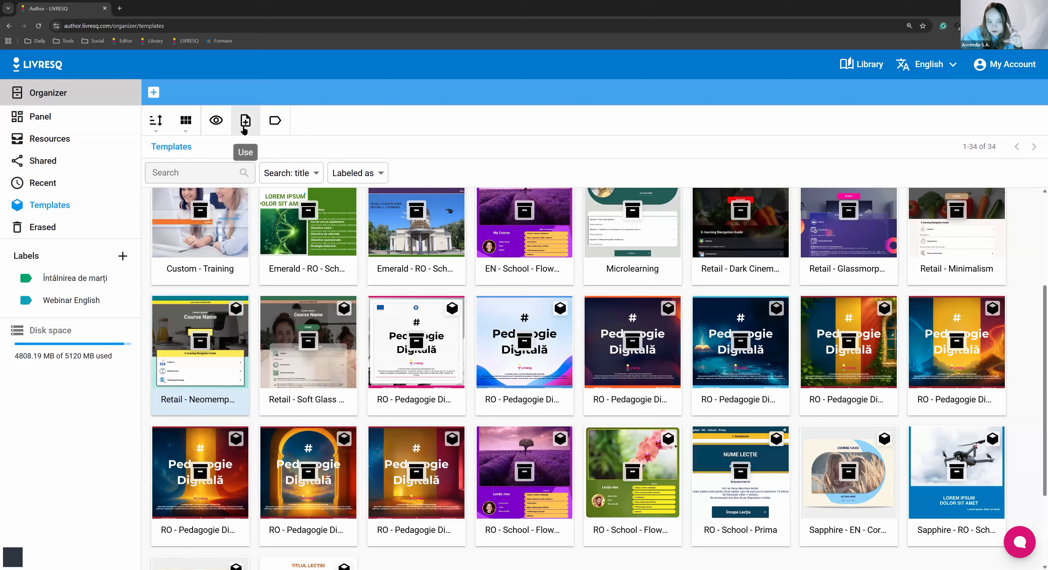
left_click(245, 129)
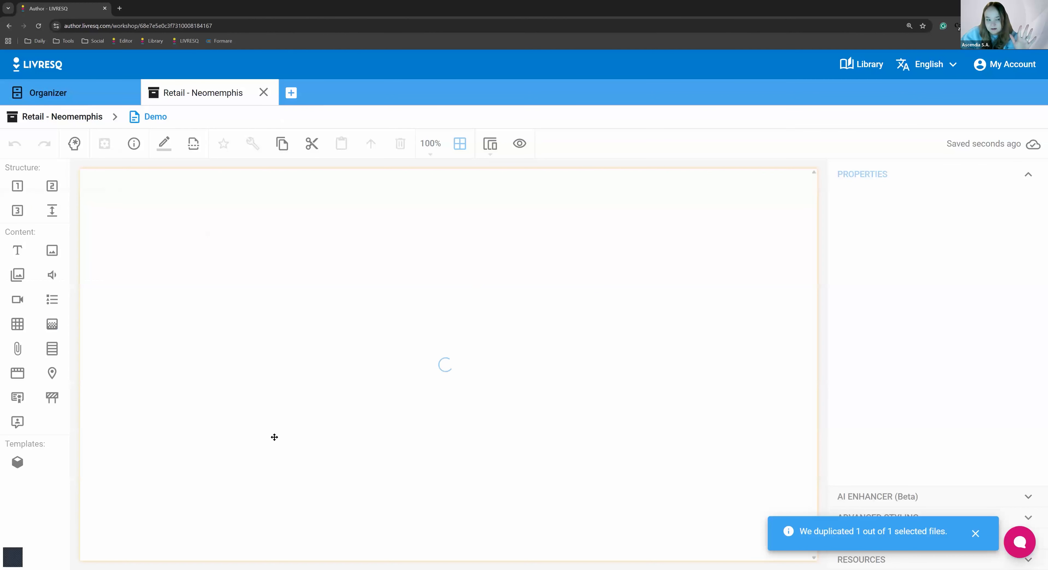
Look through the Objectives and Introduction content of the new project's Demo section in the editor and close the project
scroll(272, 371, "down", 1)
scroll(272, 370, "down", 20)
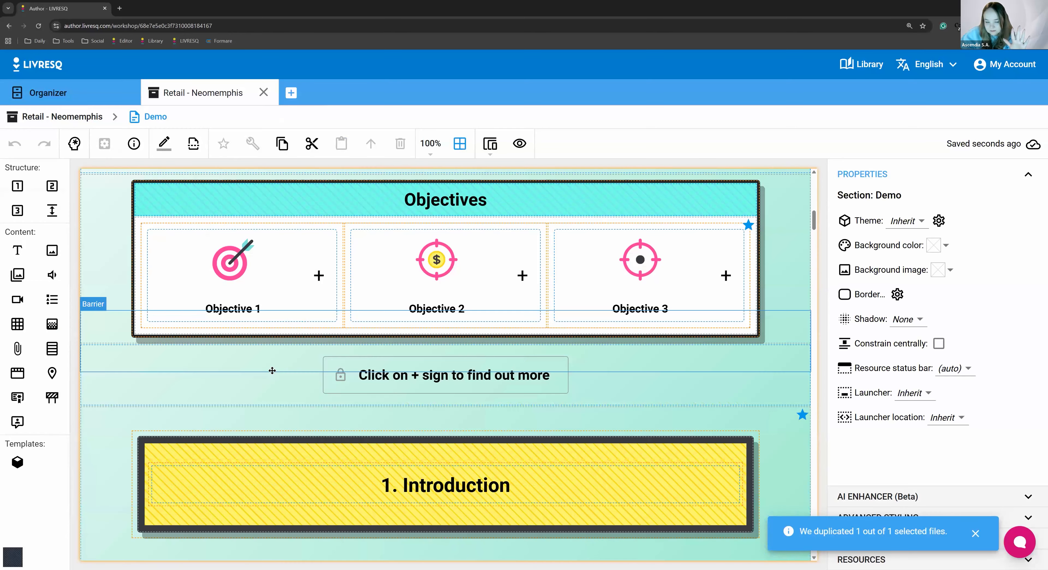
scroll(272, 371, "up", 15)
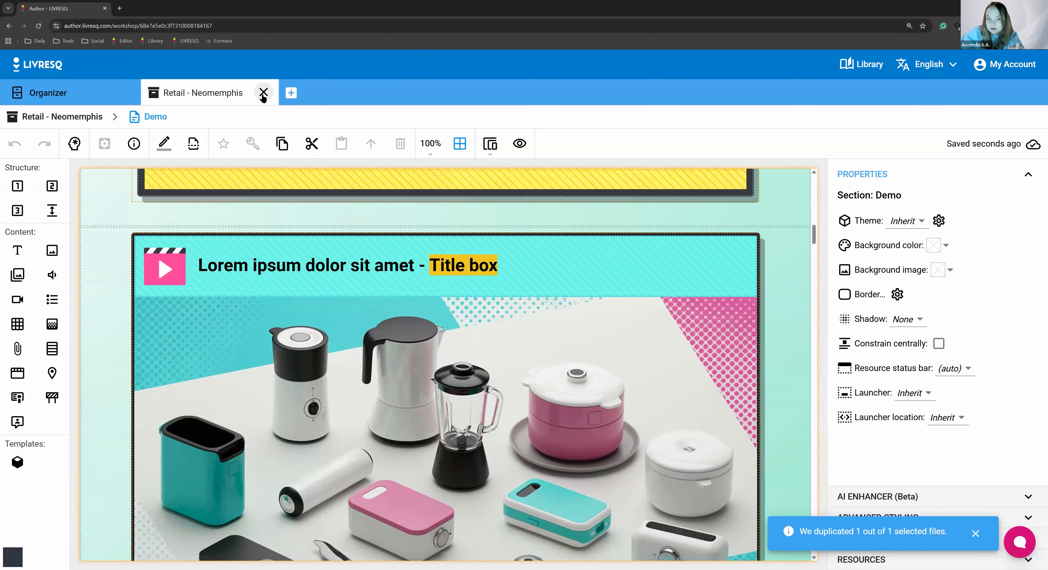
left_click(264, 94)
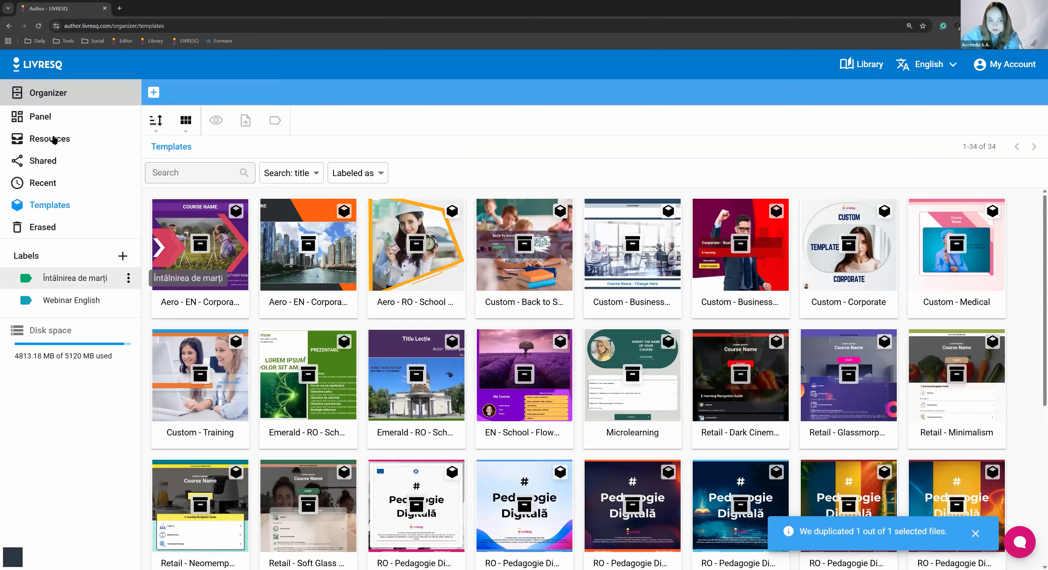
Open the Retail - Neomemphis project from Resources and dismiss the duplication notification
left_click(54, 140)
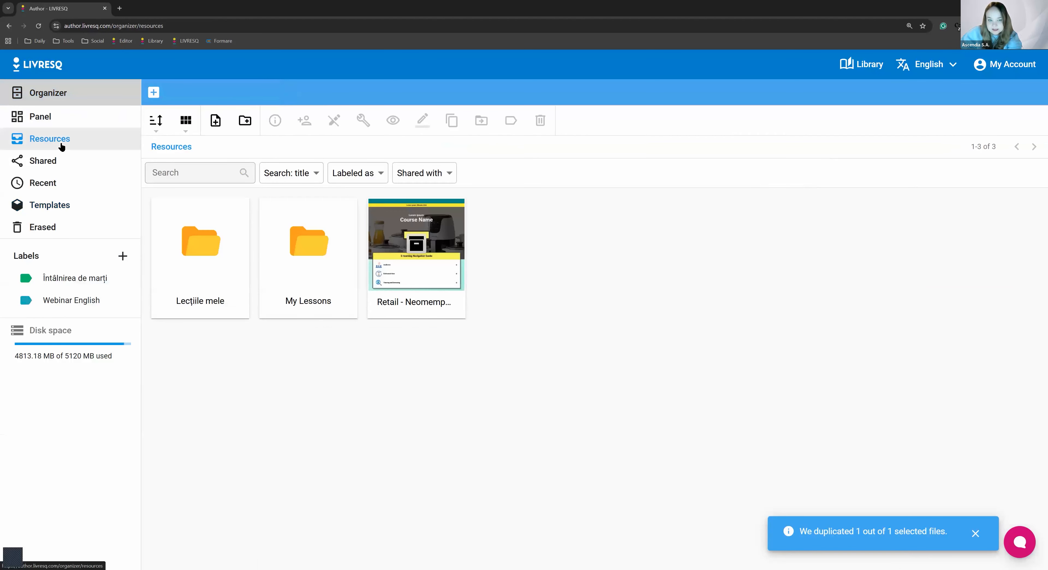
double_click(426, 272)
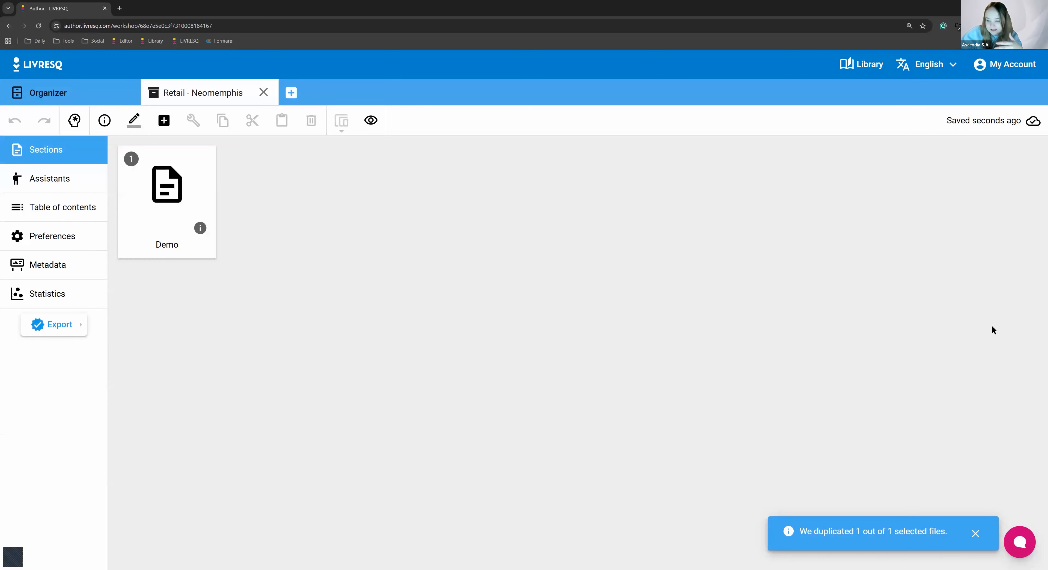
left_click(977, 532)
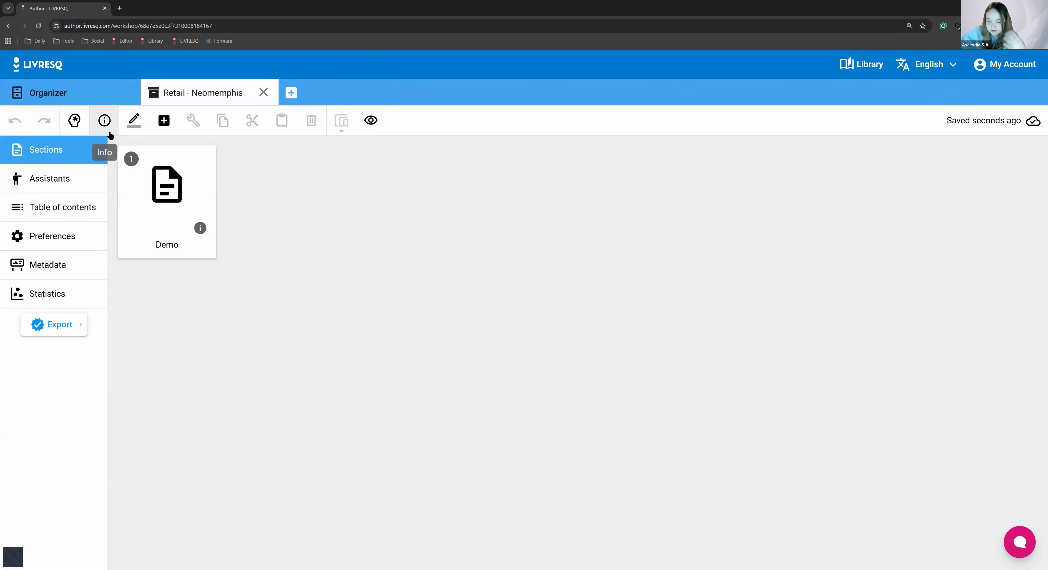
Rename the project as Test, check it among the Organizer's resources and return to the project's sections
left_click(136, 119)
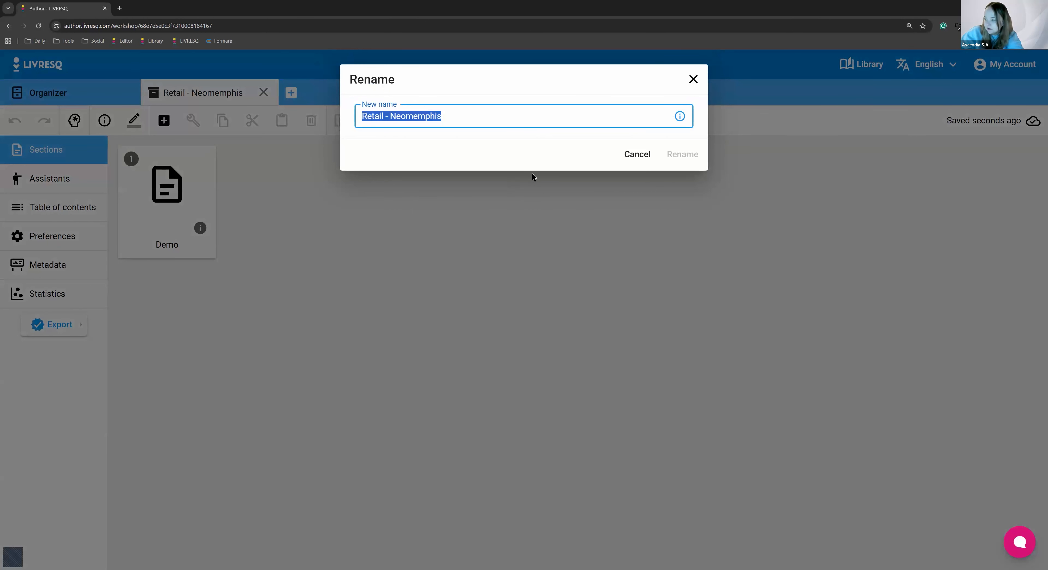
left_click(693, 79)
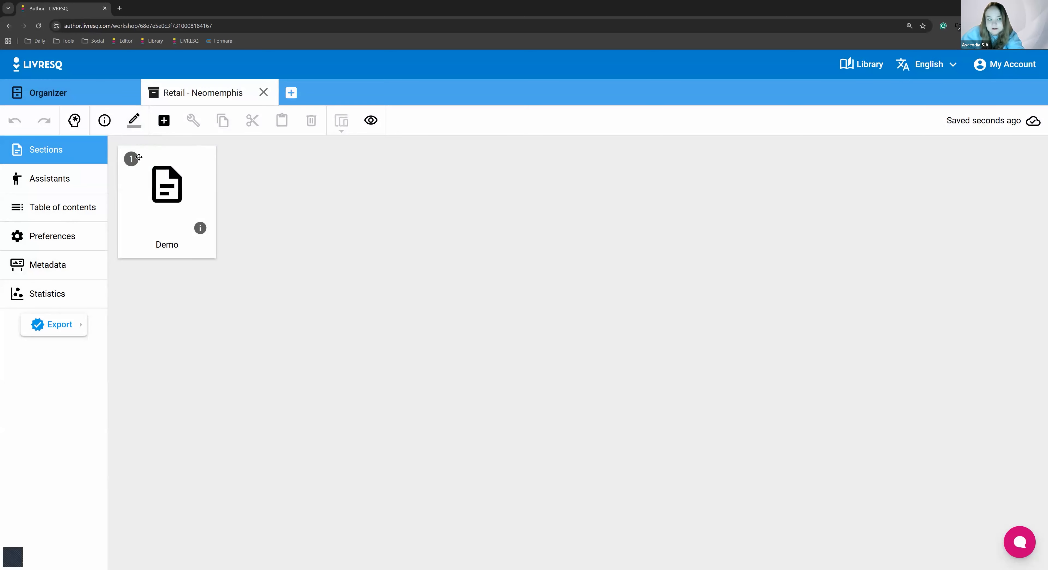
left_click(133, 122)
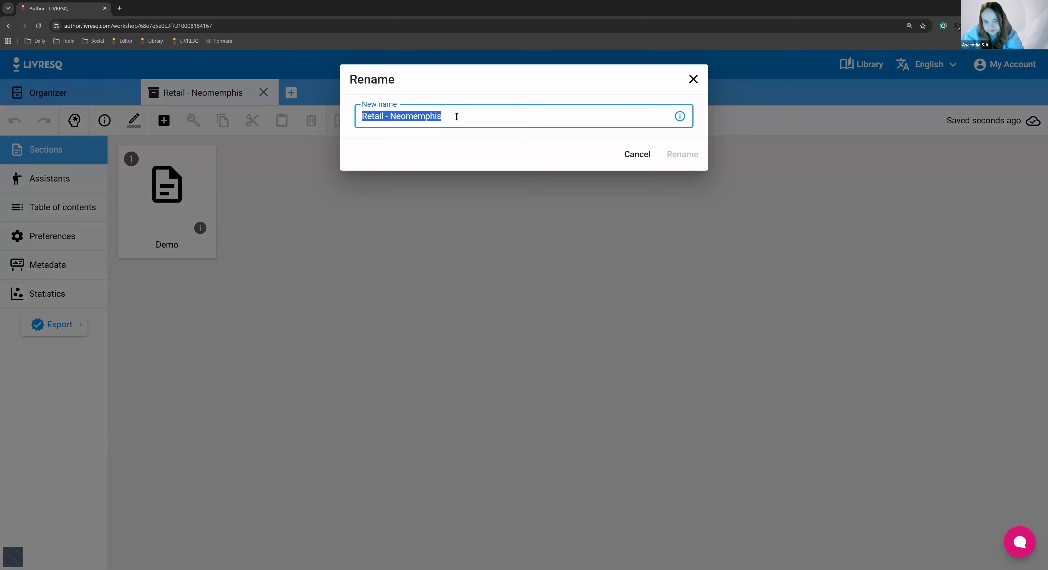
type("Test")
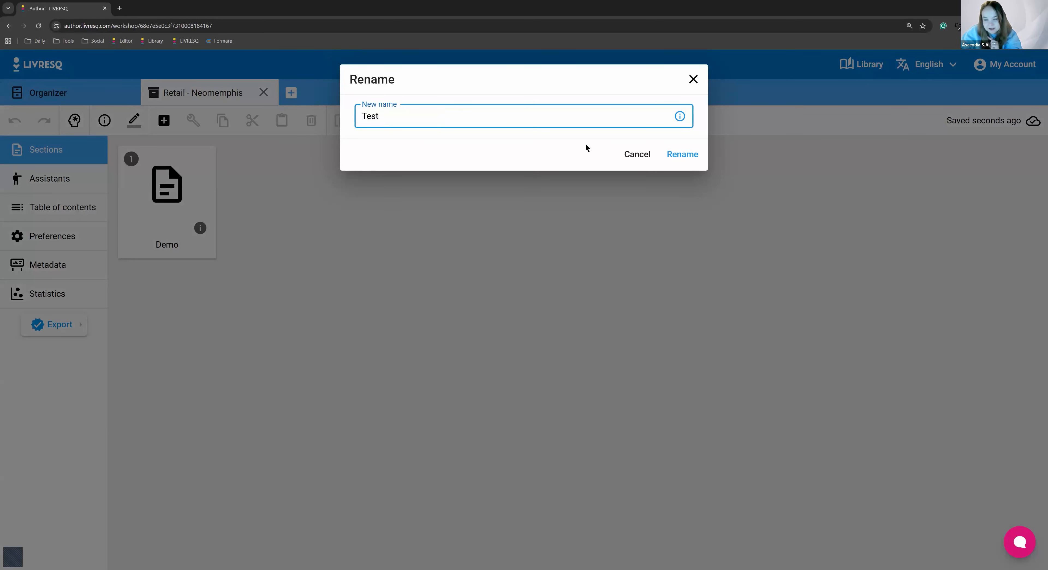
left_click(682, 154)
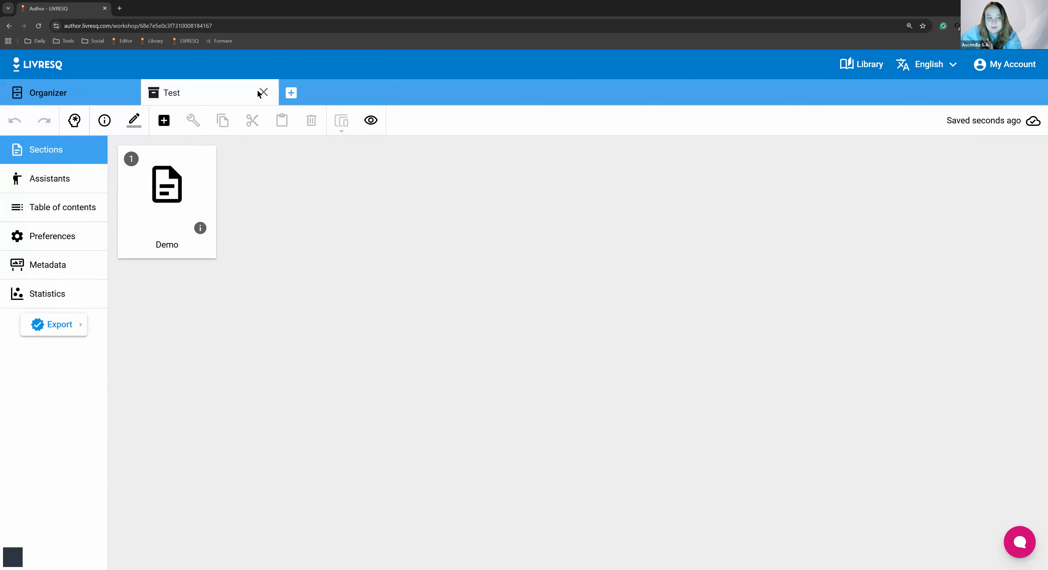
left_click(87, 87)
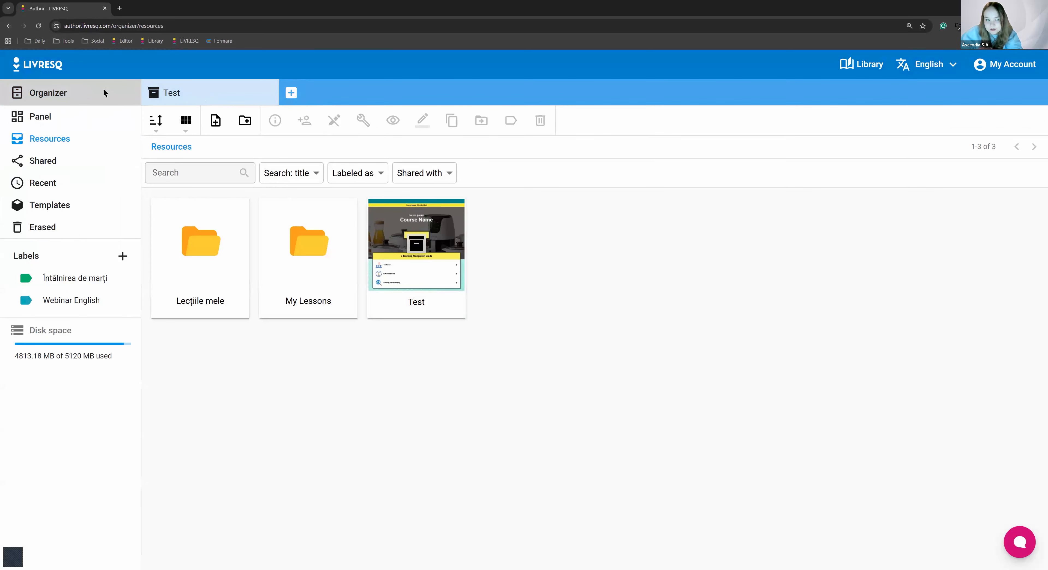
left_click(154, 92)
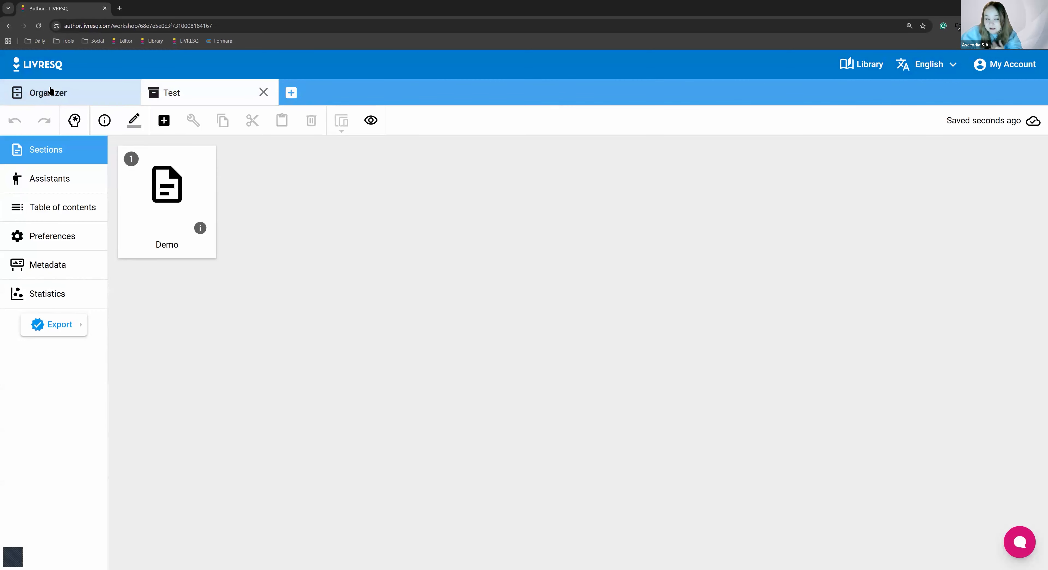
Check the Organizer's resources for the renamed Test project and return to the project's sections
left_click(50, 90)
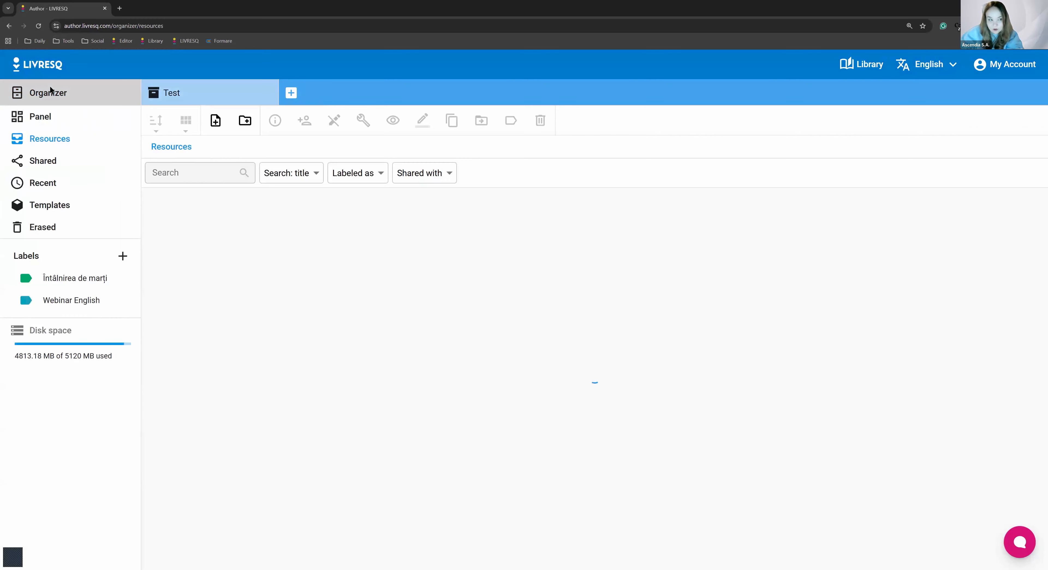
left_click(161, 97)
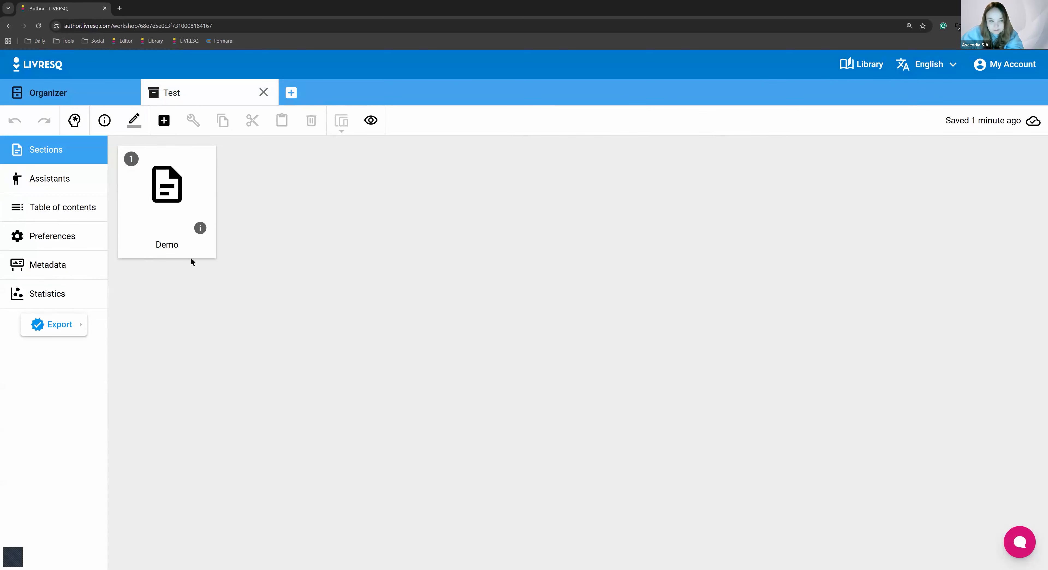
left_click(38, 86)
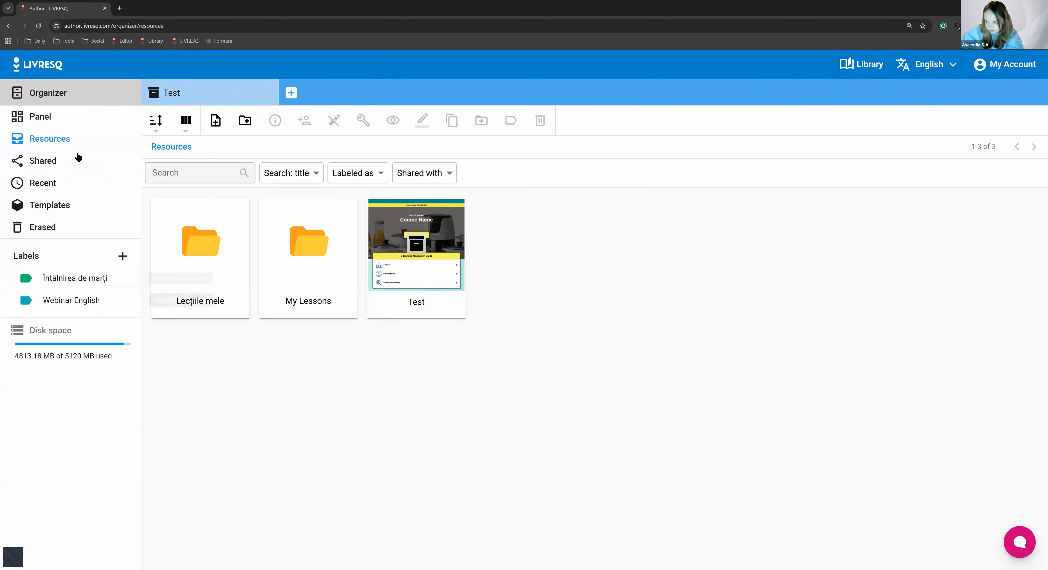
left_click(148, 91)
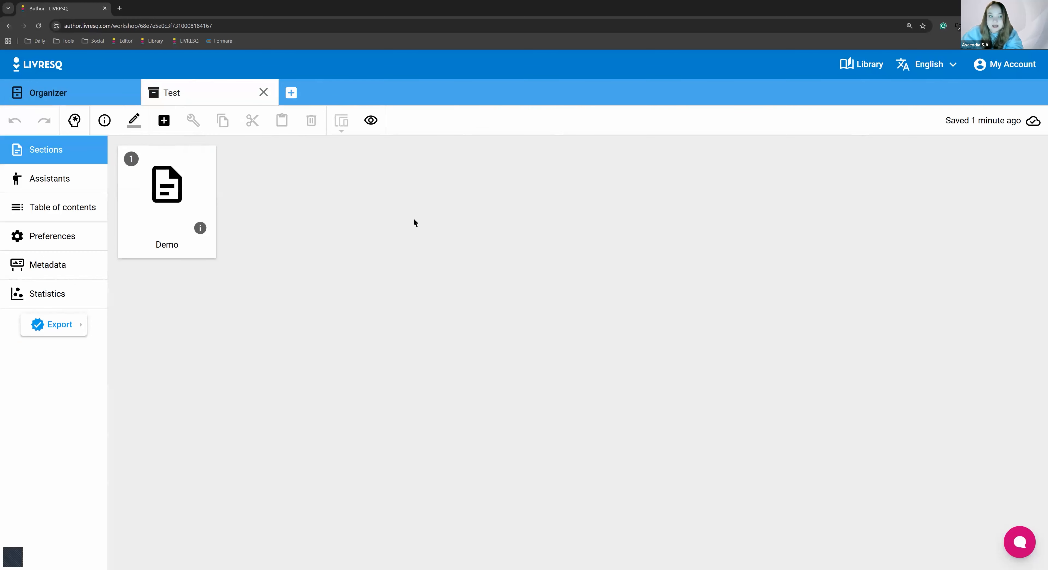
Open the Demo section in the editor and examine its chapters, barriers and interactive elements from the cover to the accordions
double_click(201, 179)
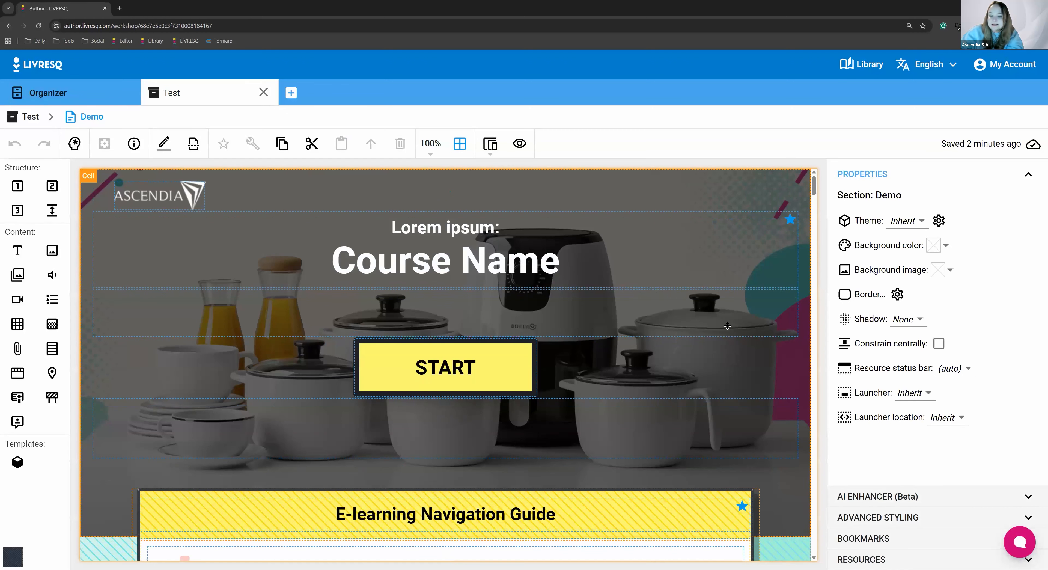
scroll(586, 379, "down", 5)
scroll(585, 379, "down", 10)
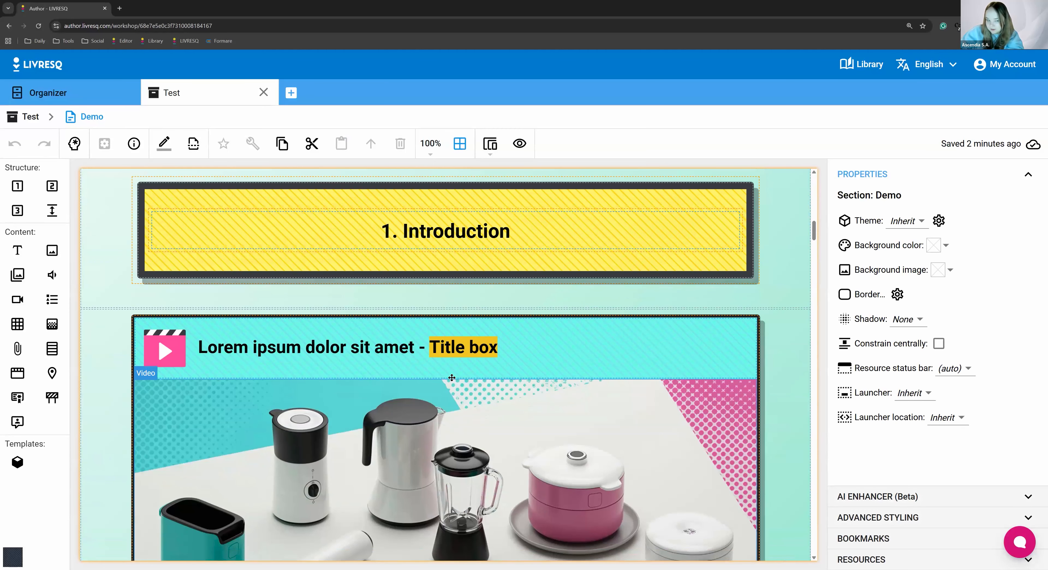
scroll(432, 364, "up", 5)
left_click(614, 373)
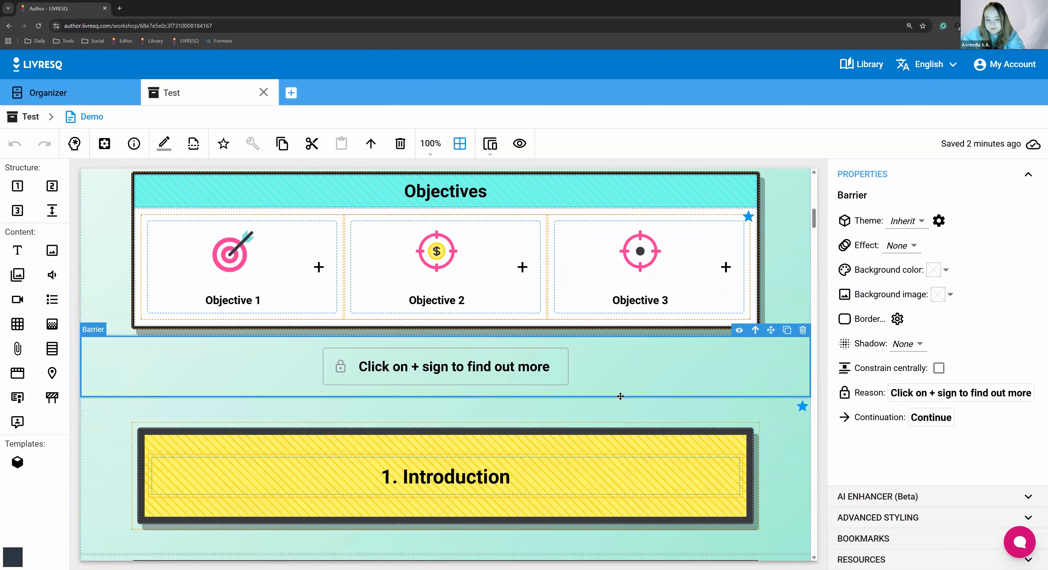
scroll(617, 376, "down", 5)
scroll(623, 381, "down", 20)
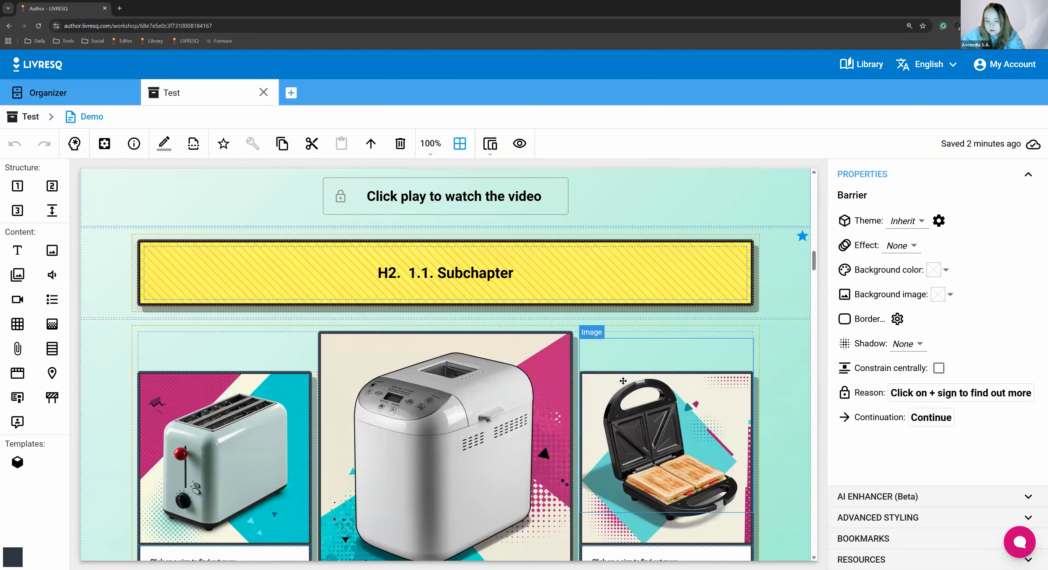
scroll(621, 373, "down", 15)
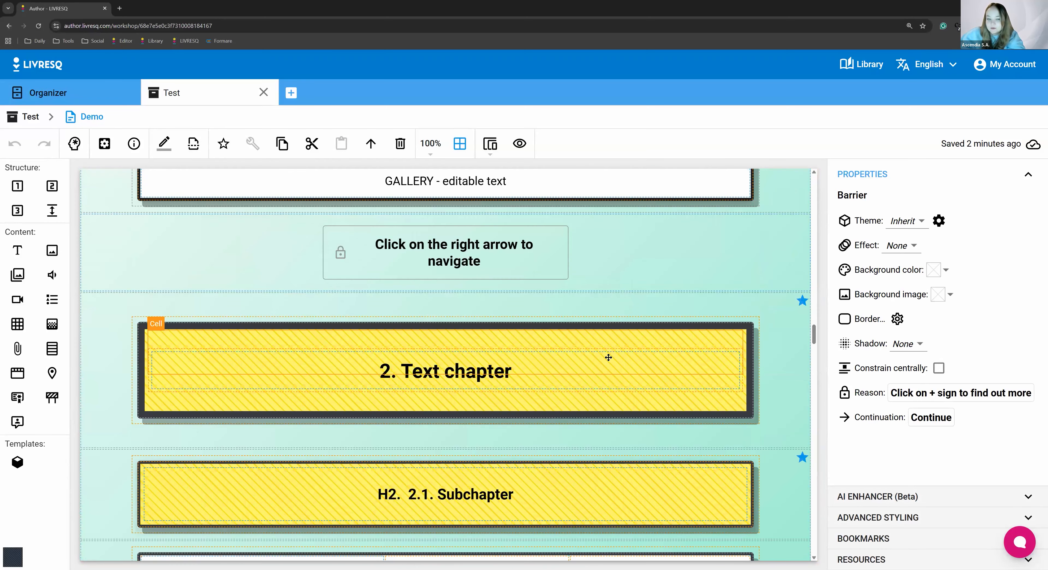
scroll(594, 366, "down", 14)
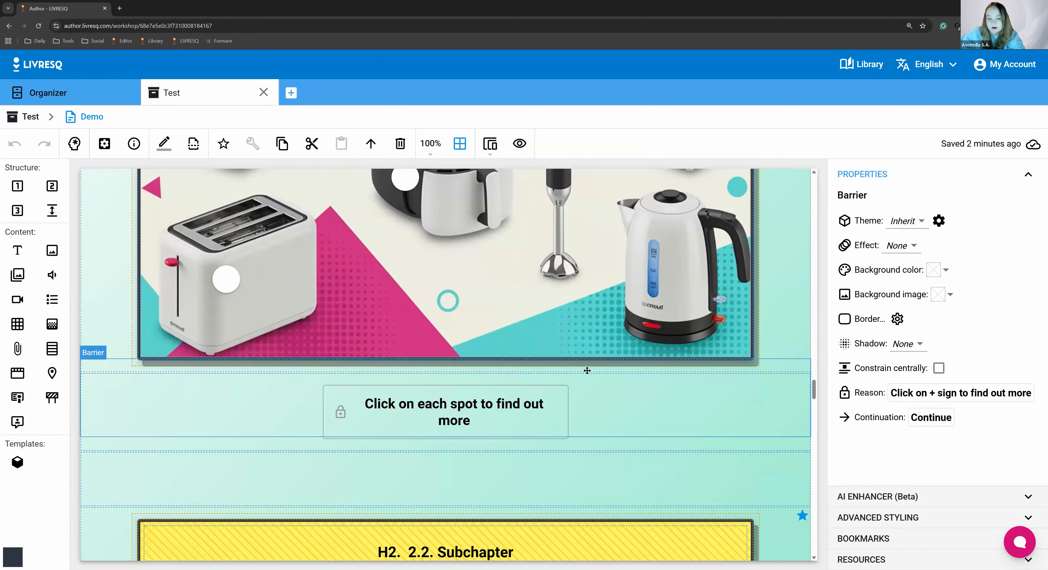
scroll(574, 369, "down", 12)
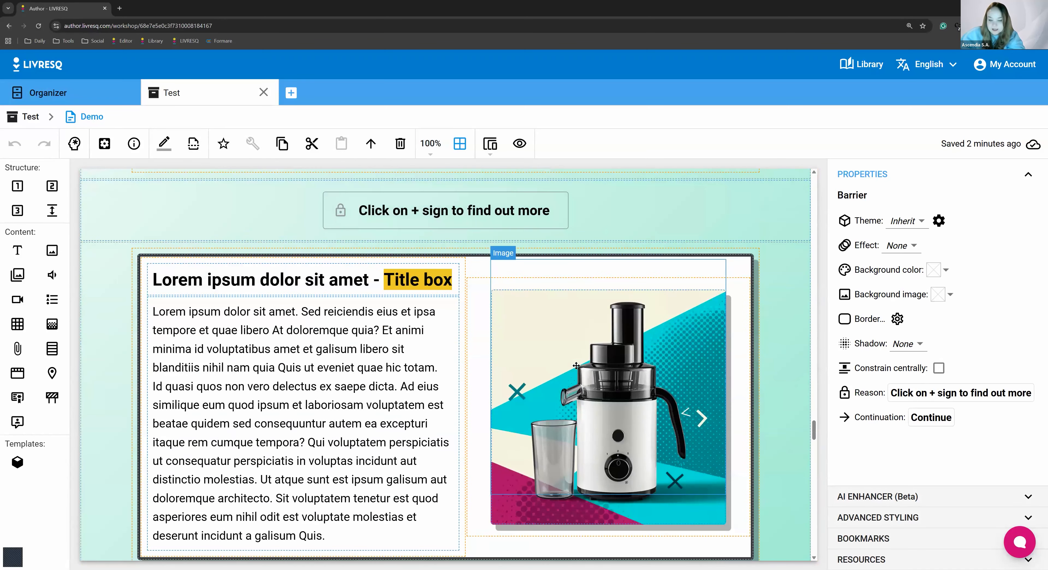
scroll(555, 364, "down", 8)
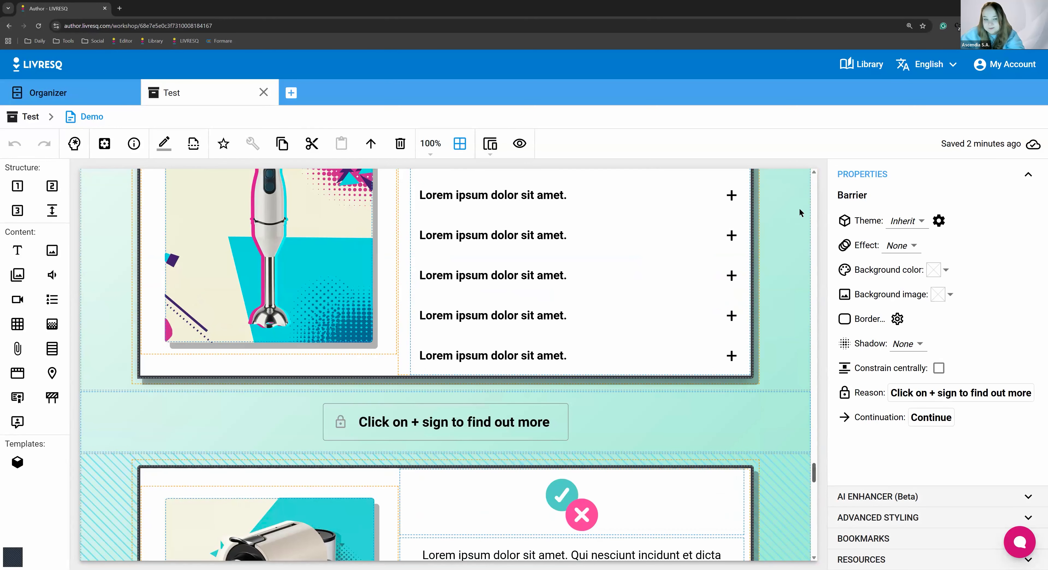
Try to delete the "Lorem ipsum:" line from the cover text and replace "Course Name" with "Test"
scroll(801, 212, "up", 20)
scroll(800, 183, "up", 1)
left_click(800, 183)
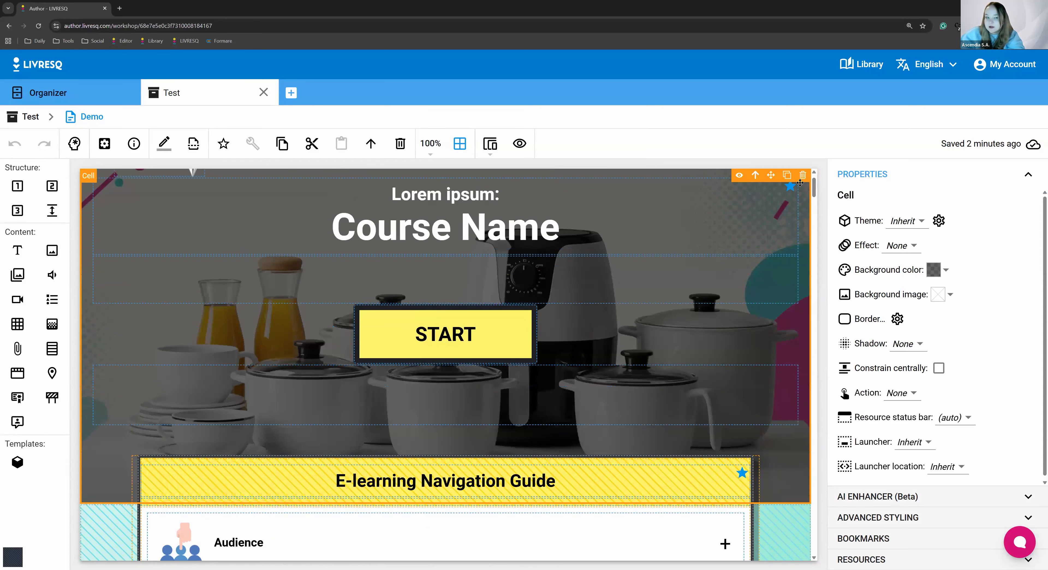
scroll(461, 344, "up", 1)
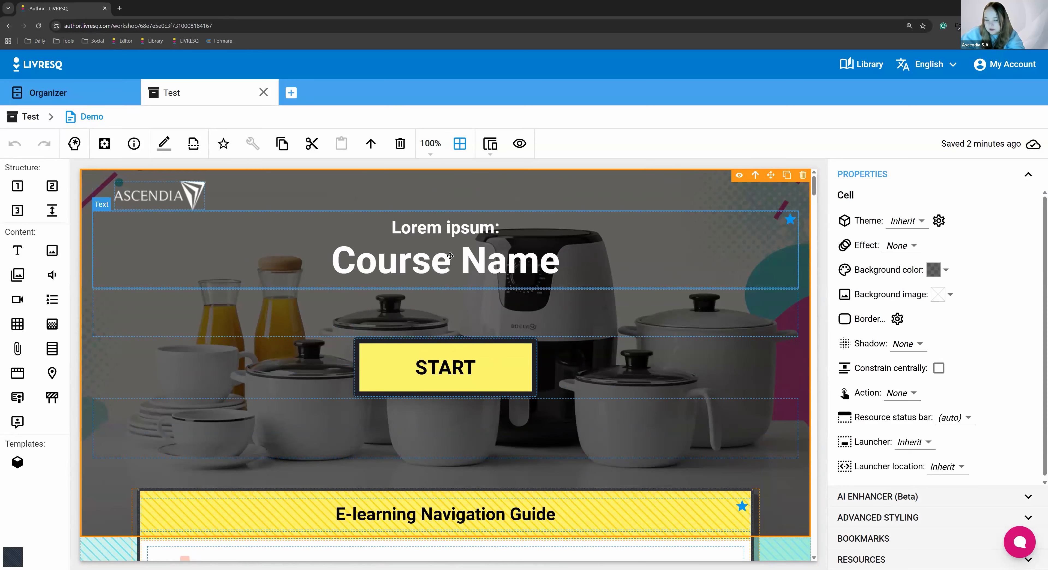
double_click(452, 232)
left_click(452, 232)
double_click(451, 230)
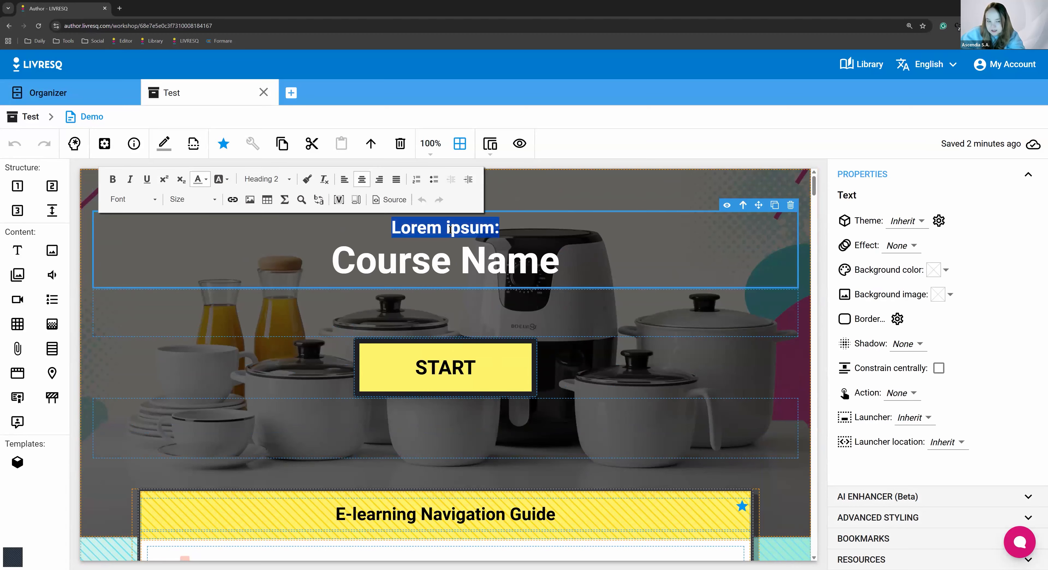
key("BackSpace")
double_click(448, 255)
triple_click(448, 255)
type("Test")
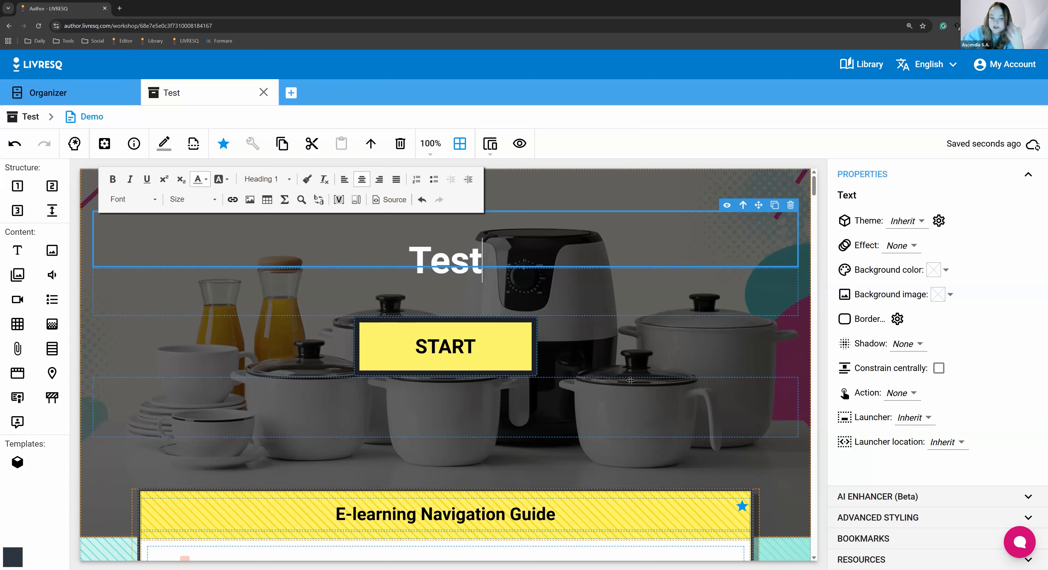
left_click(511, 396)
left_click(459, 243)
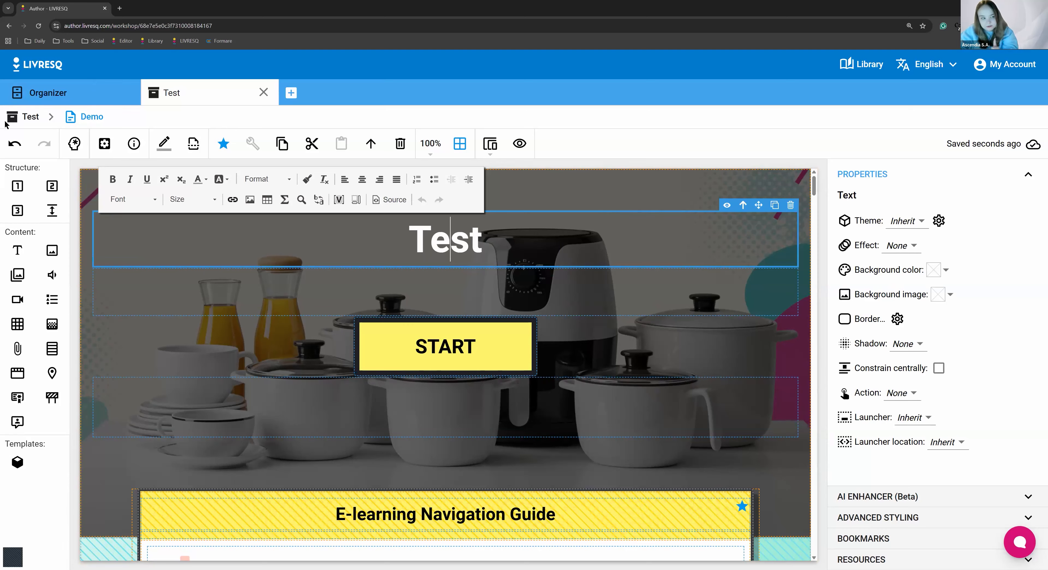
Undo all edits made to the cover's title text
left_click(15, 145)
left_click(15, 146)
left_click(15, 146)
left_click(15, 146)
left_click(15, 146)
left_click(15, 146)
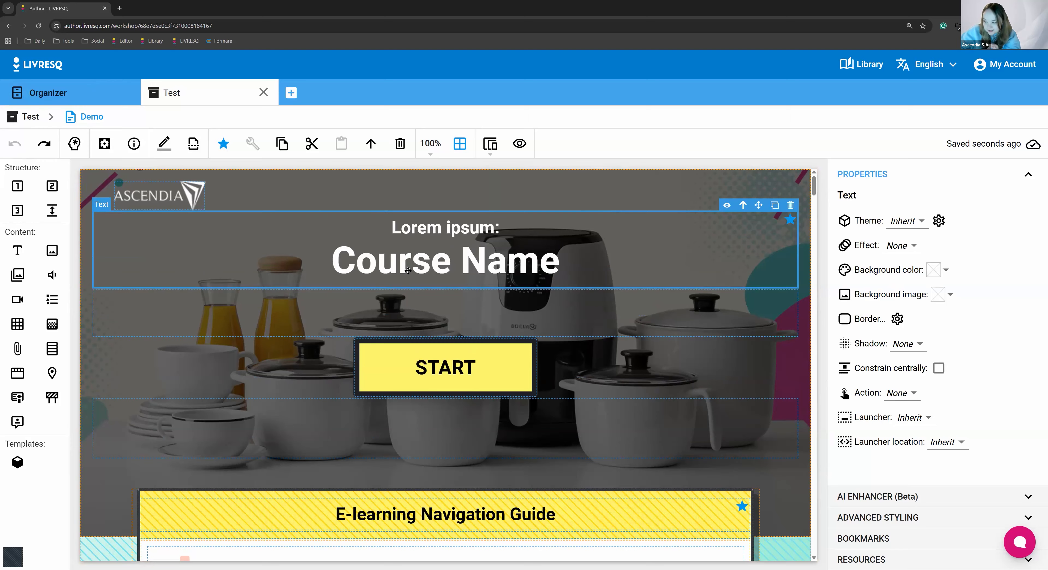
Change the cover's "Course Name" heading to "Test" and remove the "Lorem ipsum:" line above it
triple_click(427, 256)
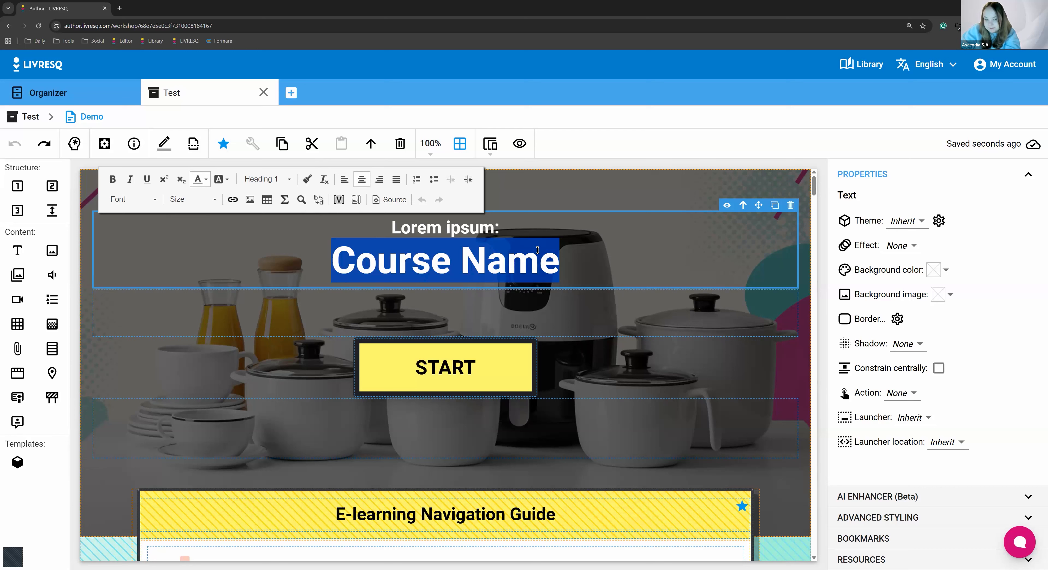
key("BackSpace")
type("Test")
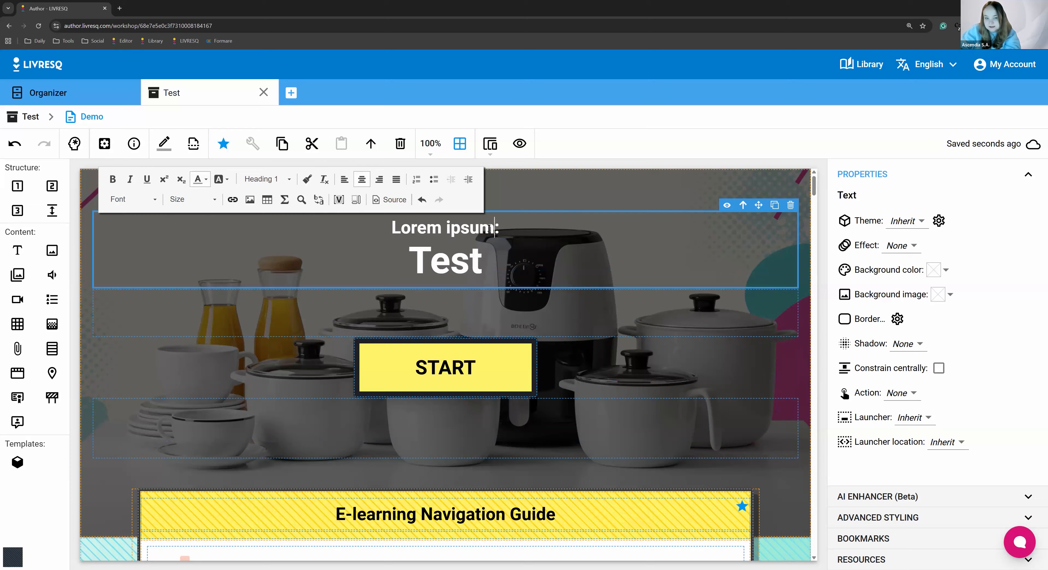
triple_click(509, 230)
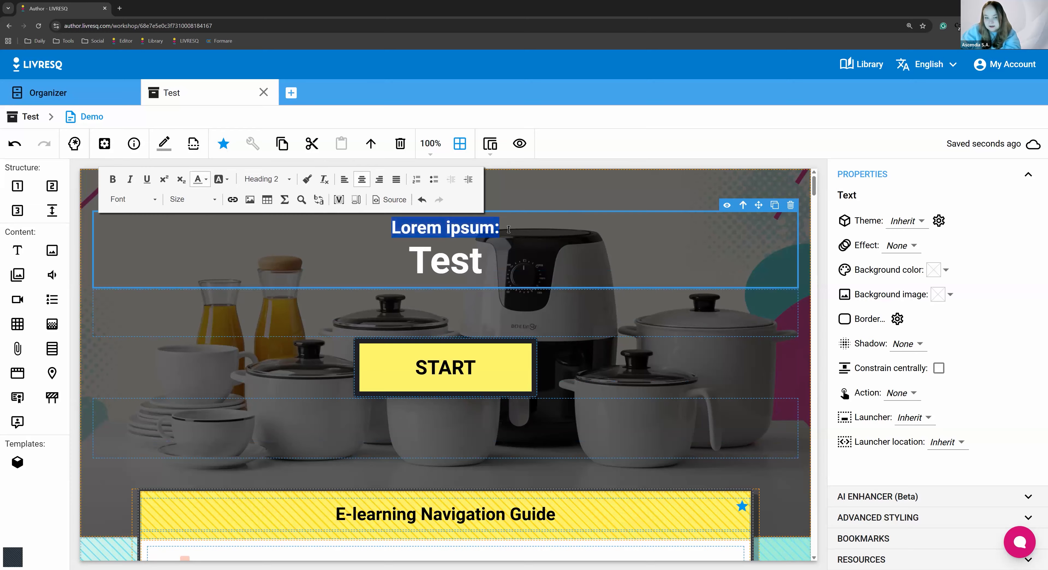
key("BackSpace")
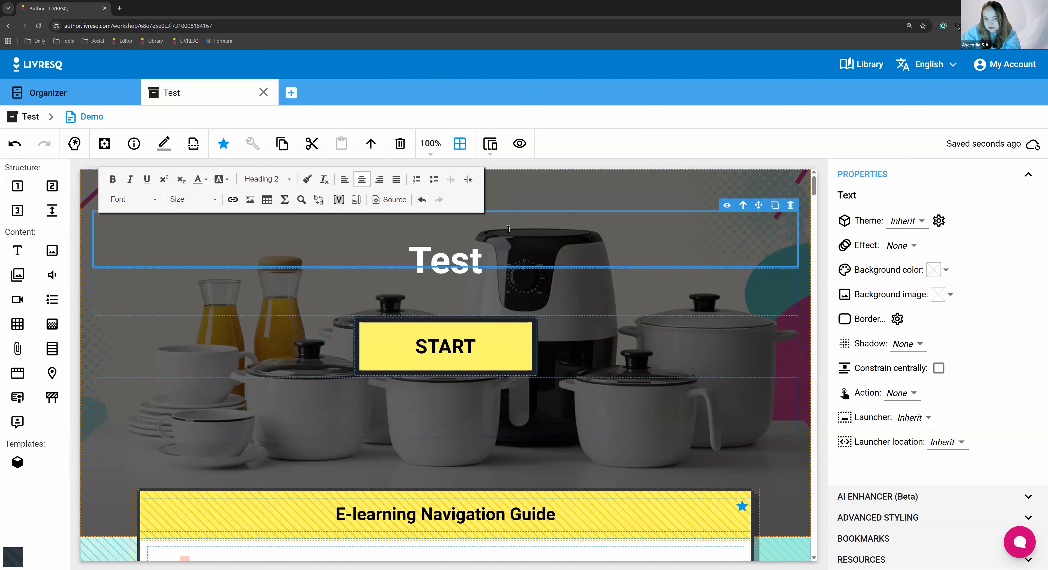
left_click(525, 319)
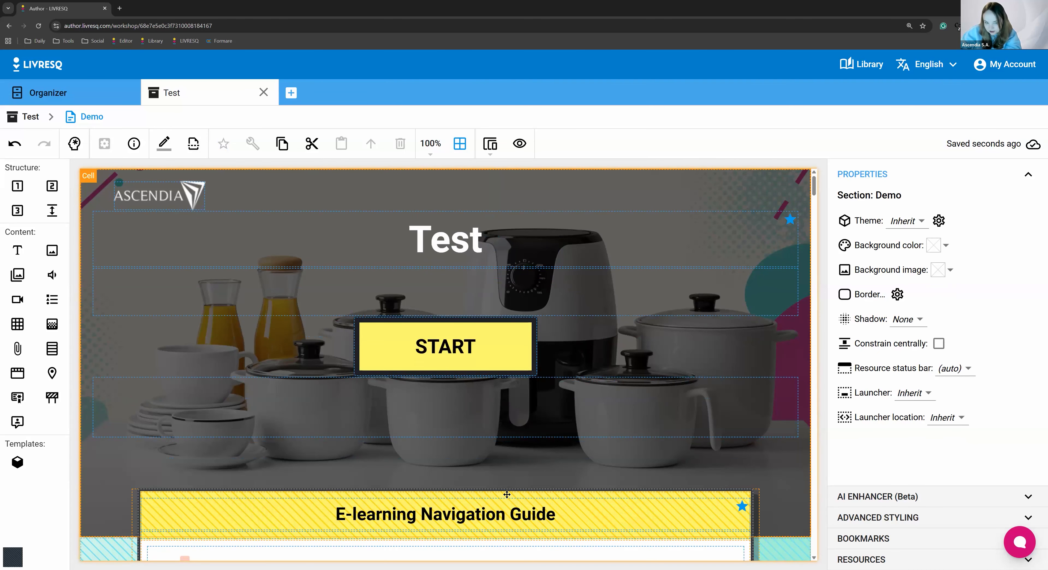
Open the video of the Introduction chapter for editing
scroll(402, 407, "down", 10)
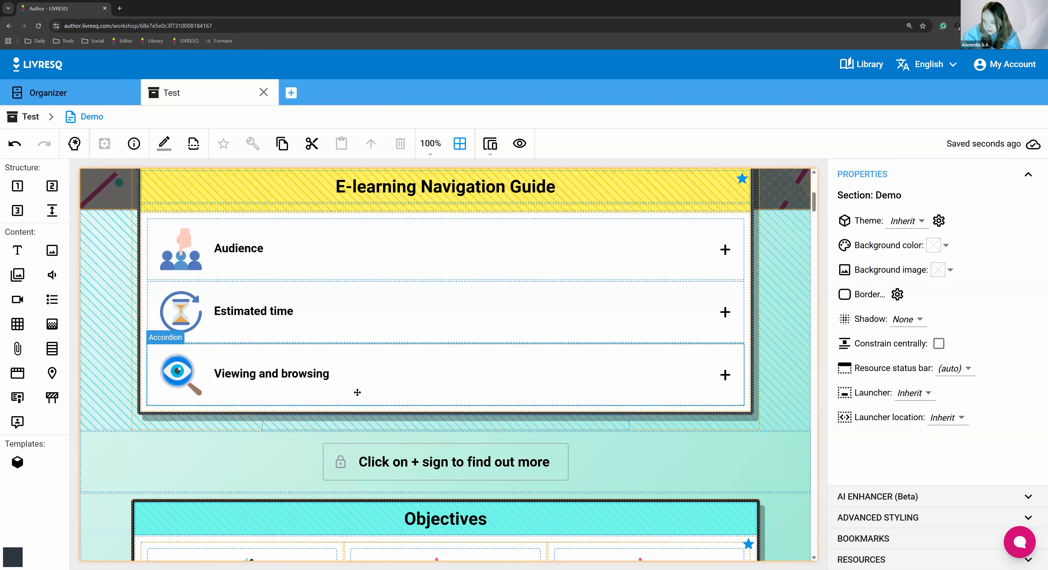
scroll(357, 392, "up", 8)
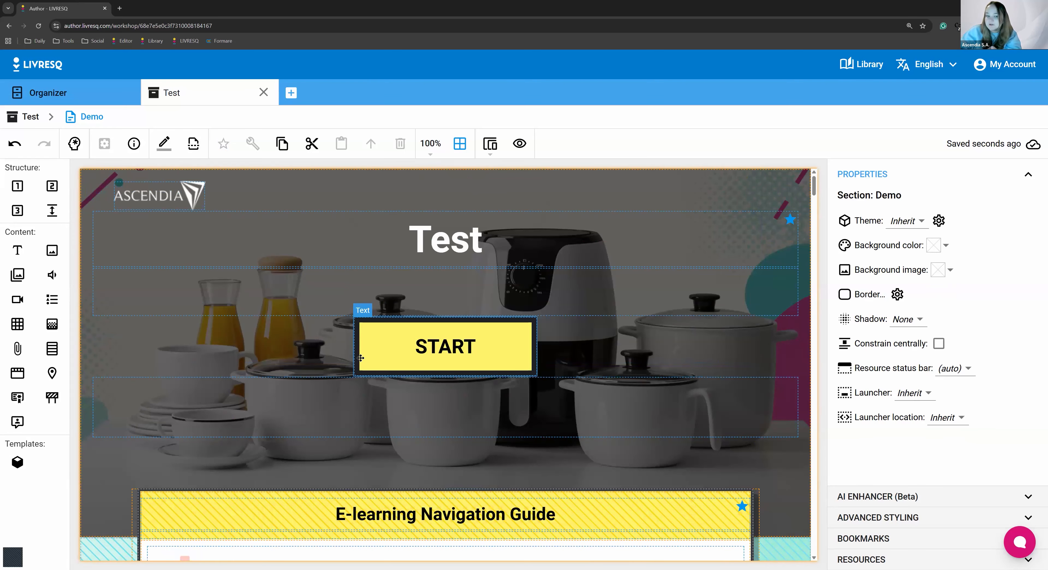
scroll(472, 423, "down", 6)
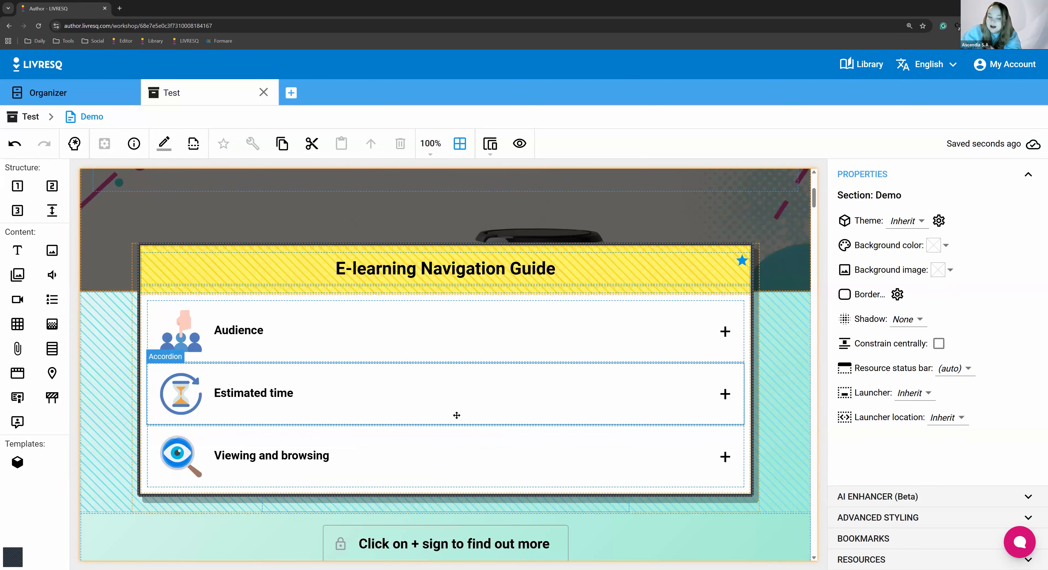
scroll(405, 403, "down", 4)
scroll(405, 403, "down", 15)
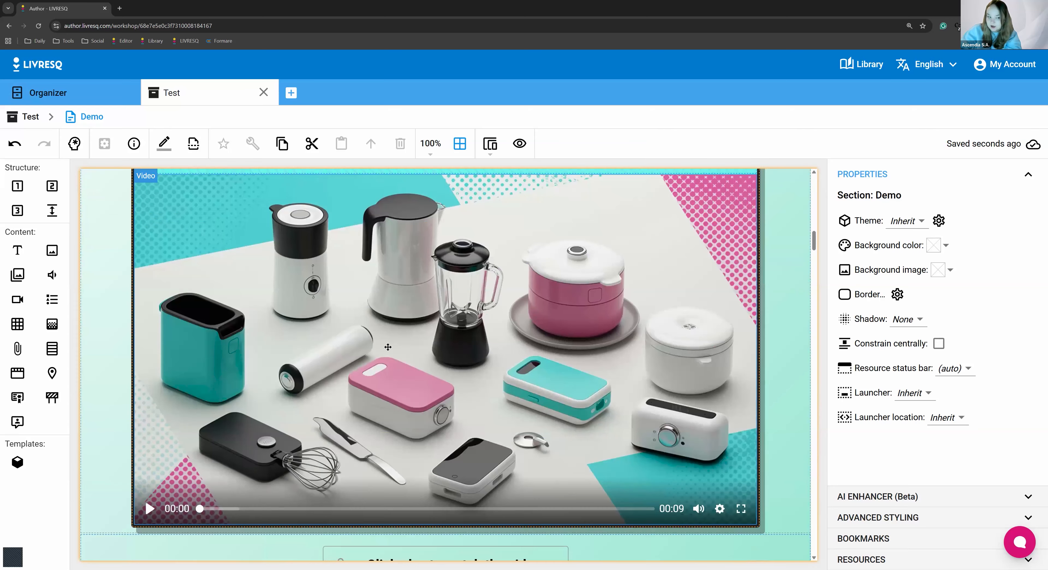
scroll(388, 347, "up", 2)
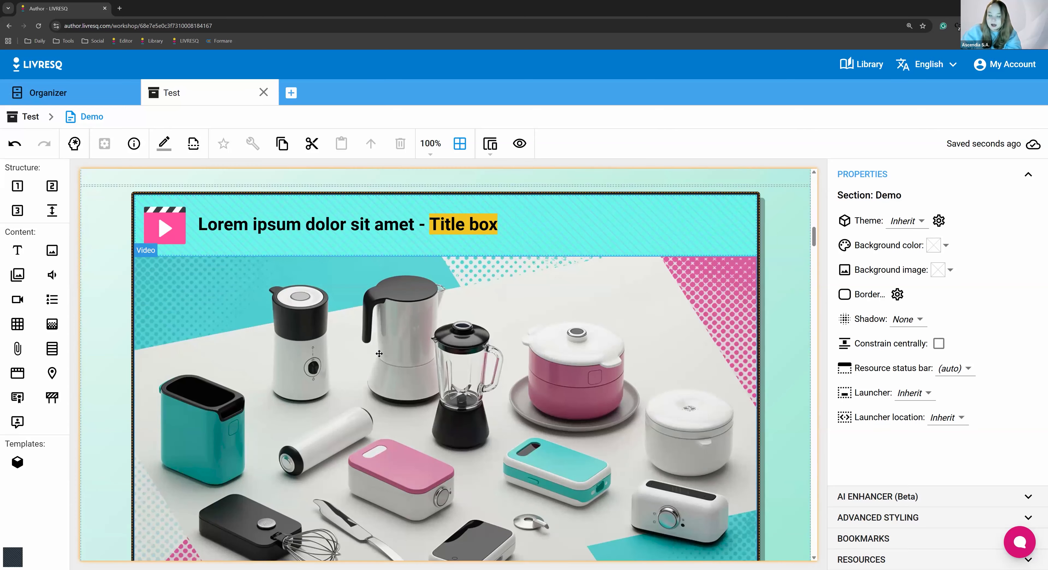
double_click(378, 354)
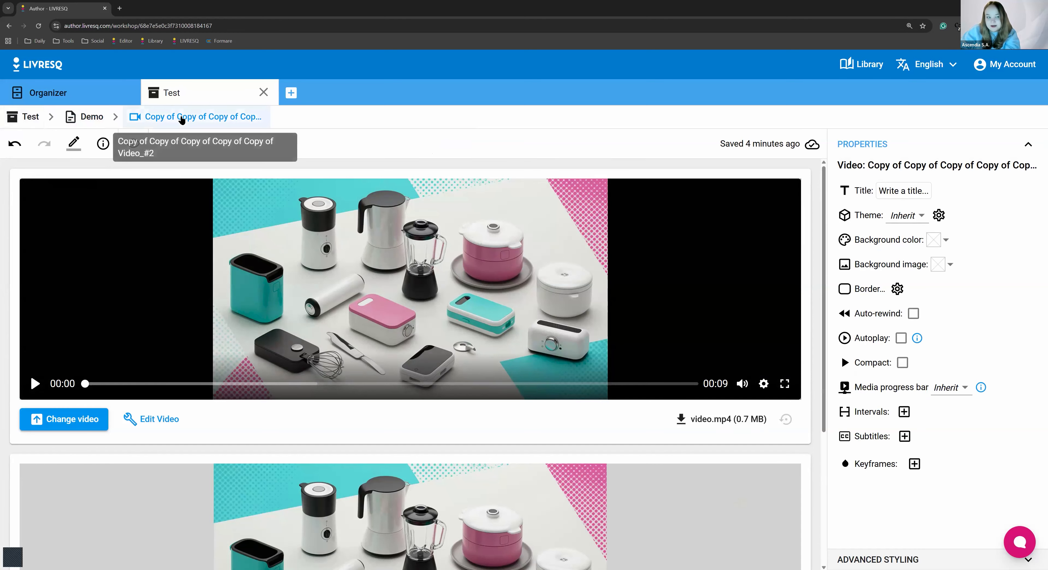
Examine the video's source file and poster image sections, including the option to change the video
scroll(439, 347, "down", 5)
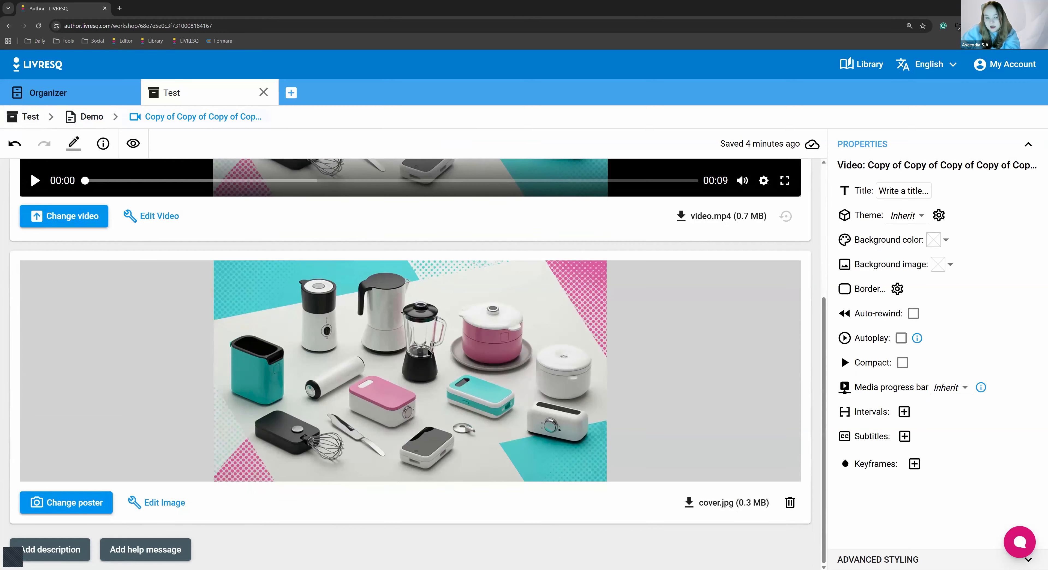
scroll(121, 282, "up", 5)
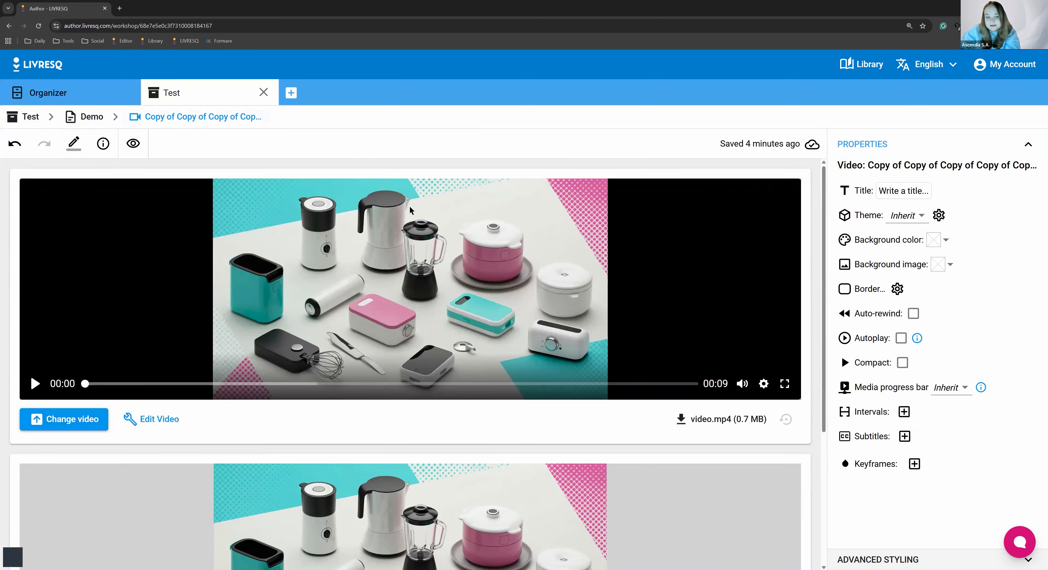
scroll(424, 393, "down", 5)
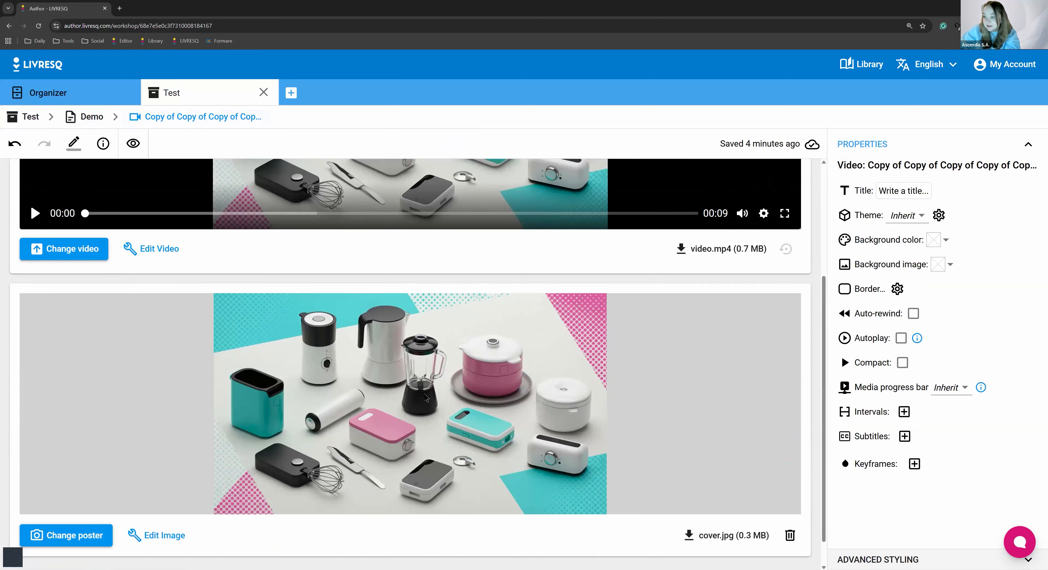
scroll(424, 393, "up", 3)
scroll(407, 408, "up", 2)
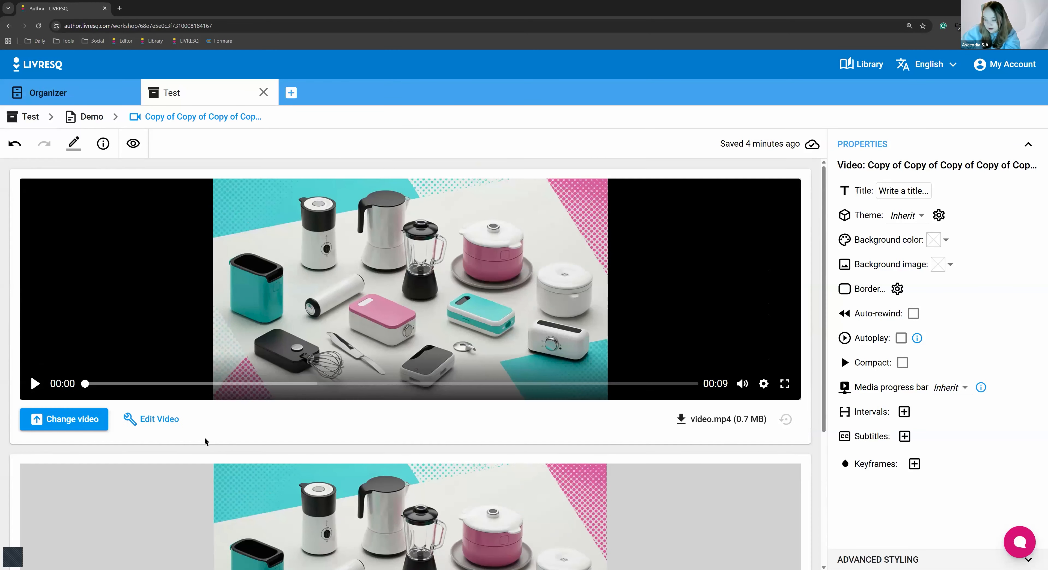
left_click(69, 428)
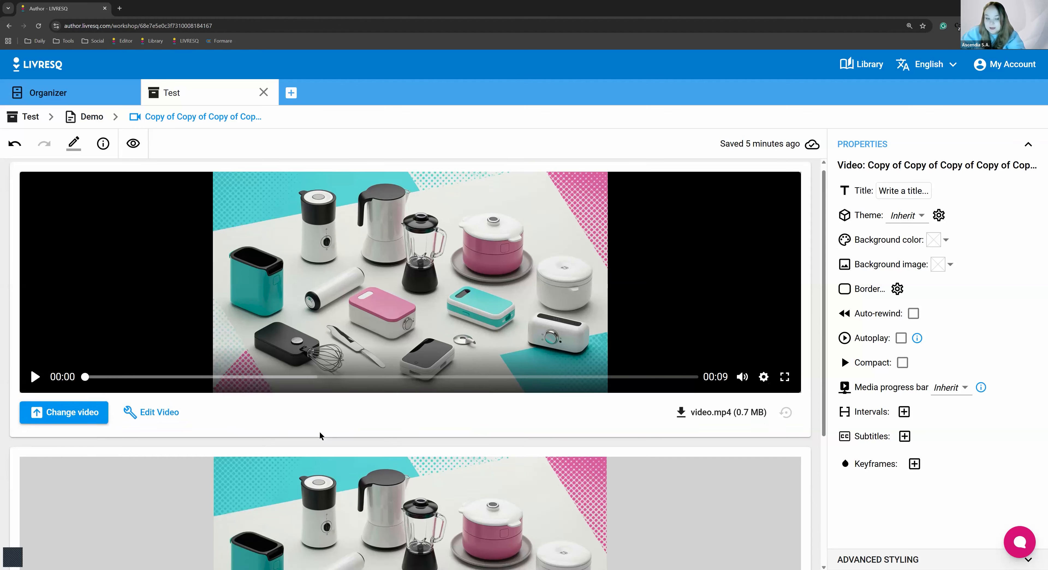
scroll(321, 434, "down", 4)
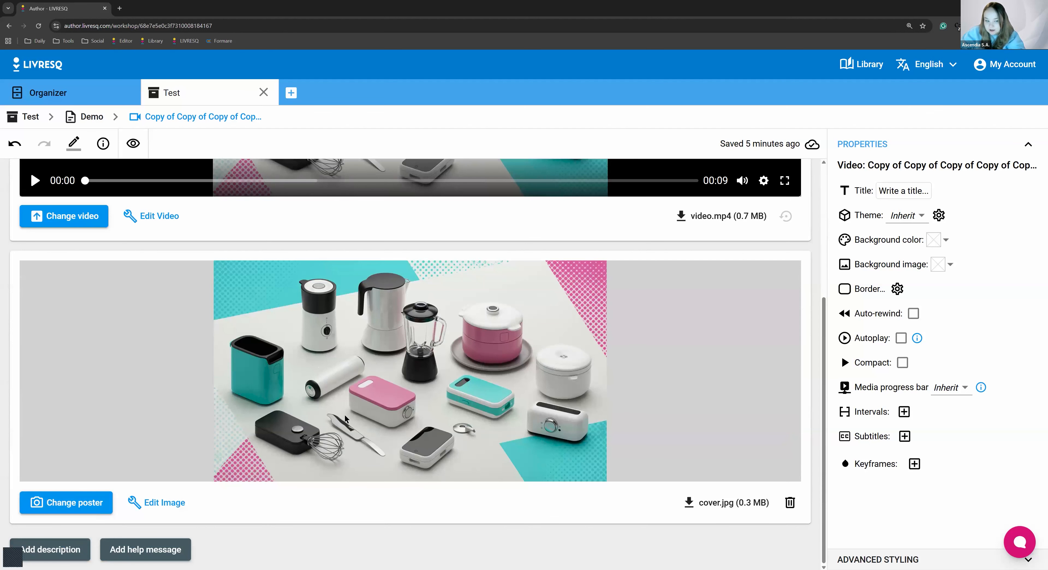
Remove the cover.jpg poster image from the Introduction chapter's video and undo the removal
scroll(302, 303, "up", 4)
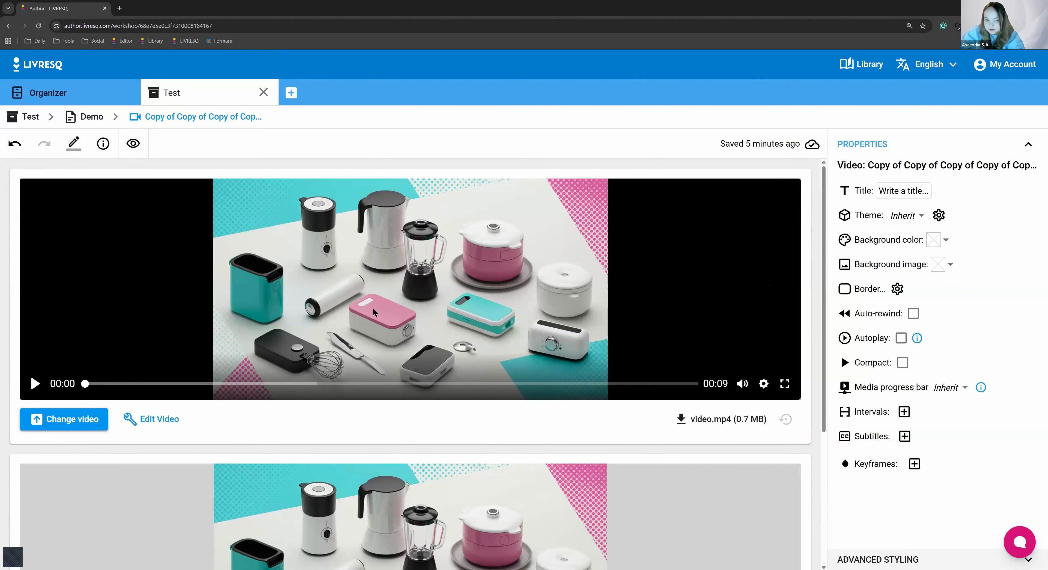
scroll(355, 375, "down", 4)
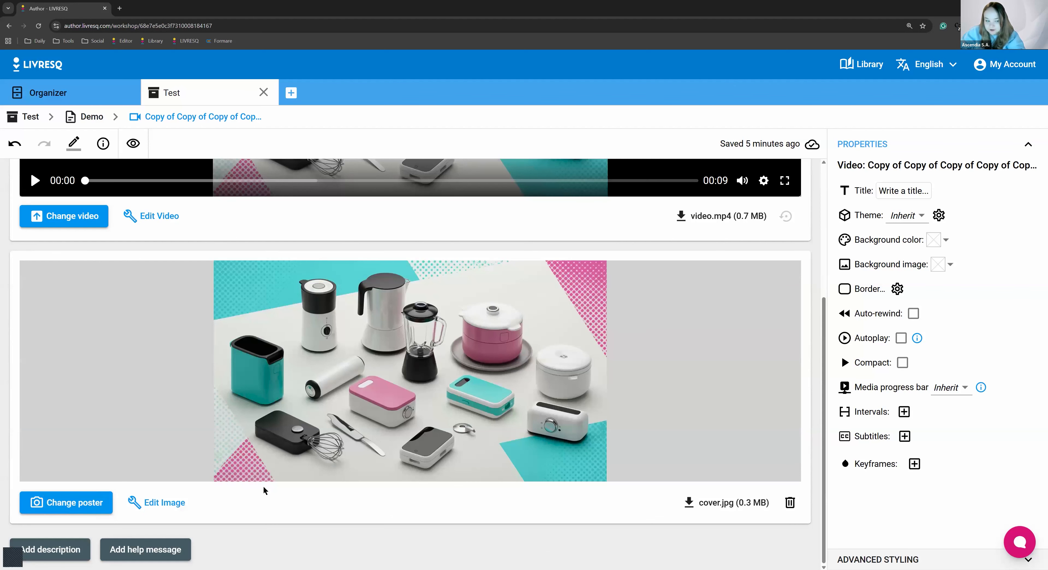
left_click(789, 503)
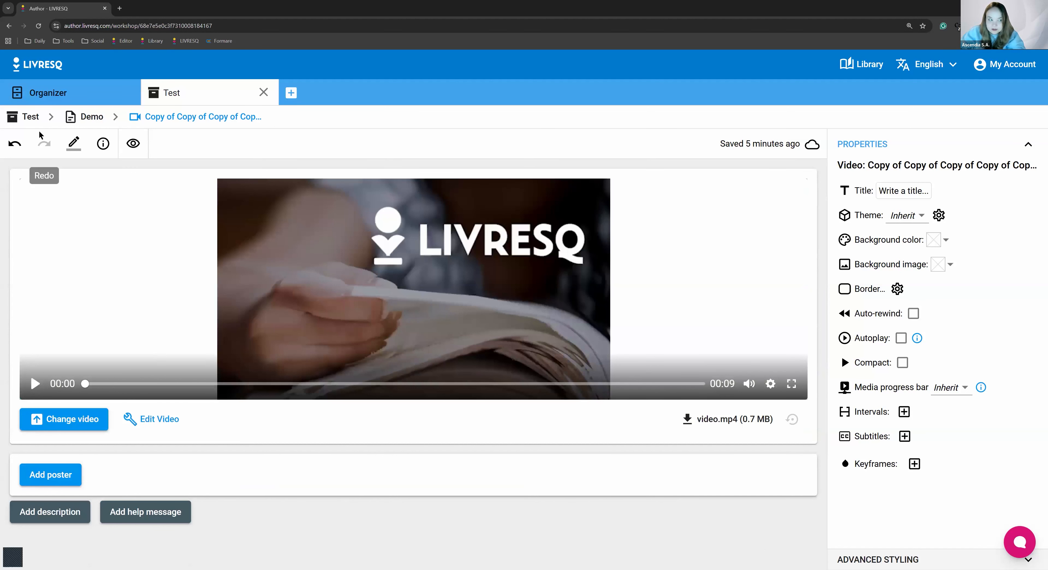
left_click(14, 143)
View the source options for changing the video's poster image
scroll(121, 532, "down", 4)
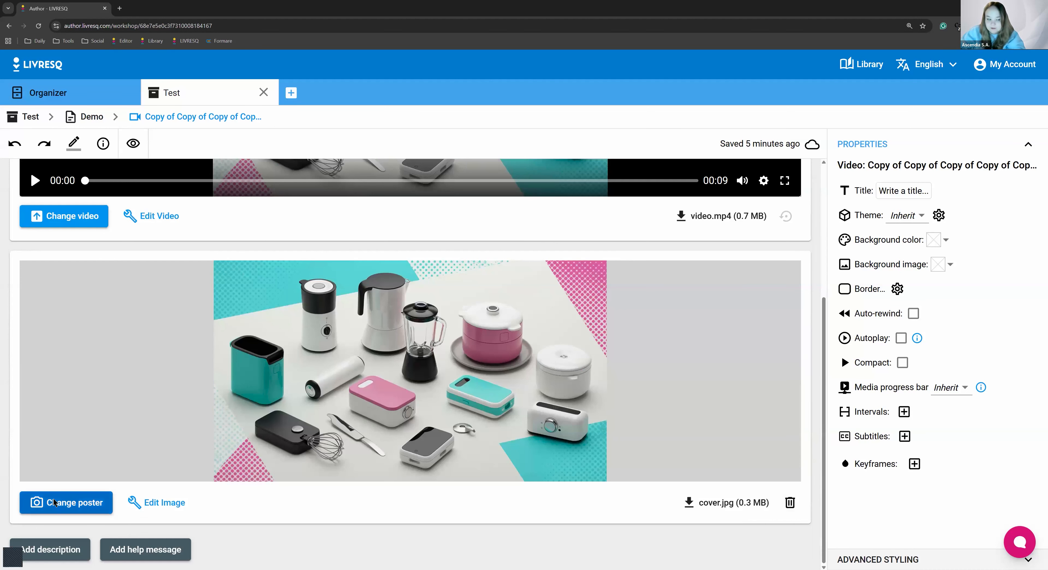
left_click(107, 507)
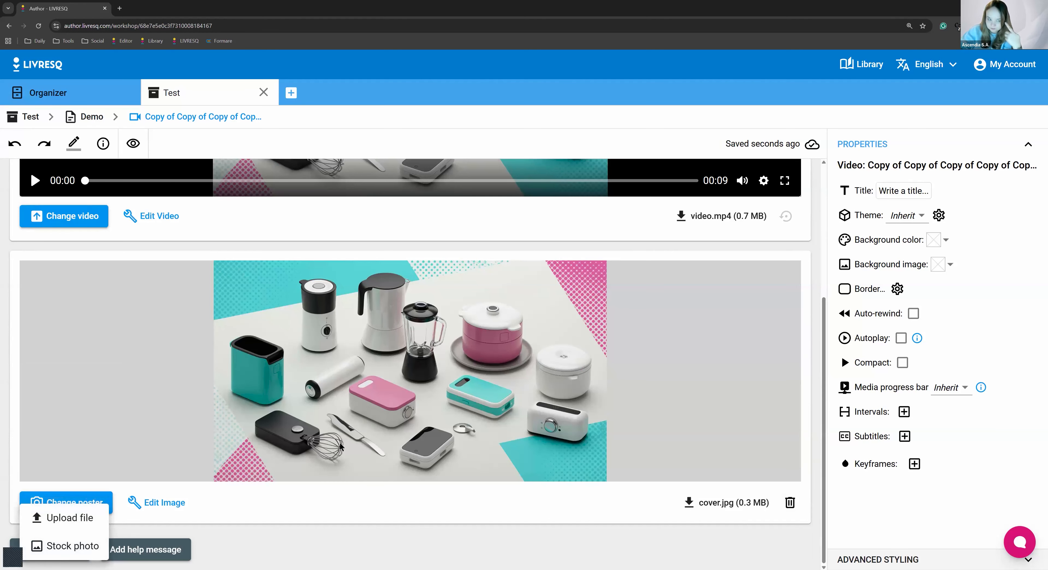
scroll(300, 385, "up", 5)
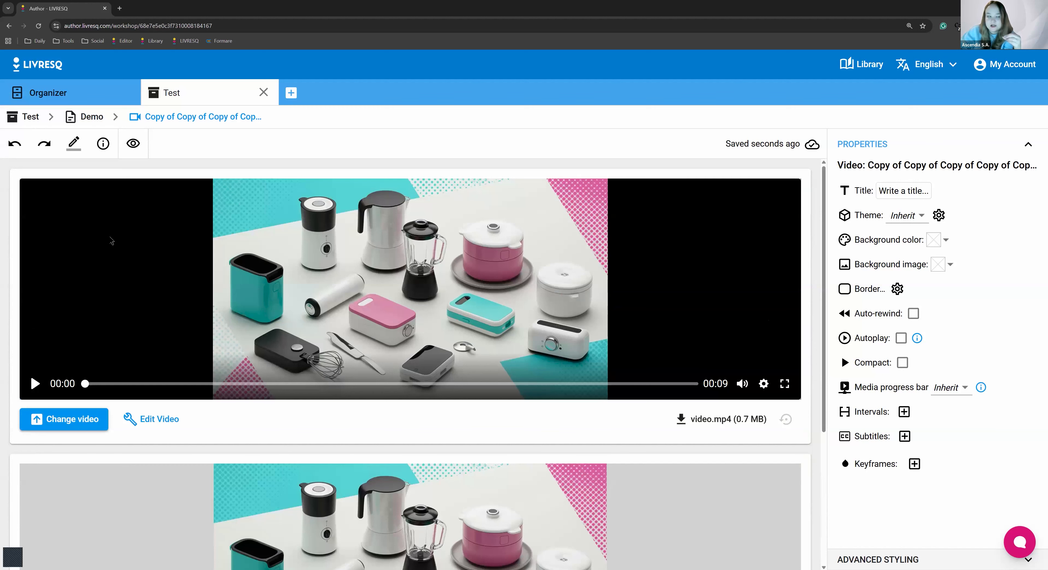
Return to the Demo section and look over the content around the Introduction chapter, ending at the E-learning Navigation Guide
left_click(95, 121)
scroll(554, 423, "down", 1)
scroll(554, 423, "down", 10)
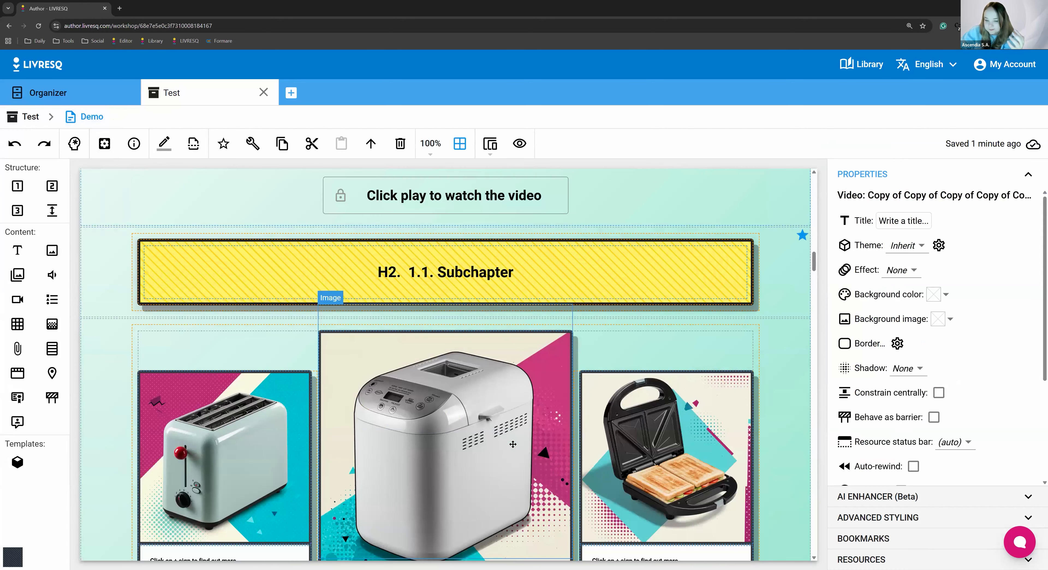
scroll(508, 447, "down", 2)
scroll(480, 453, "up", 7)
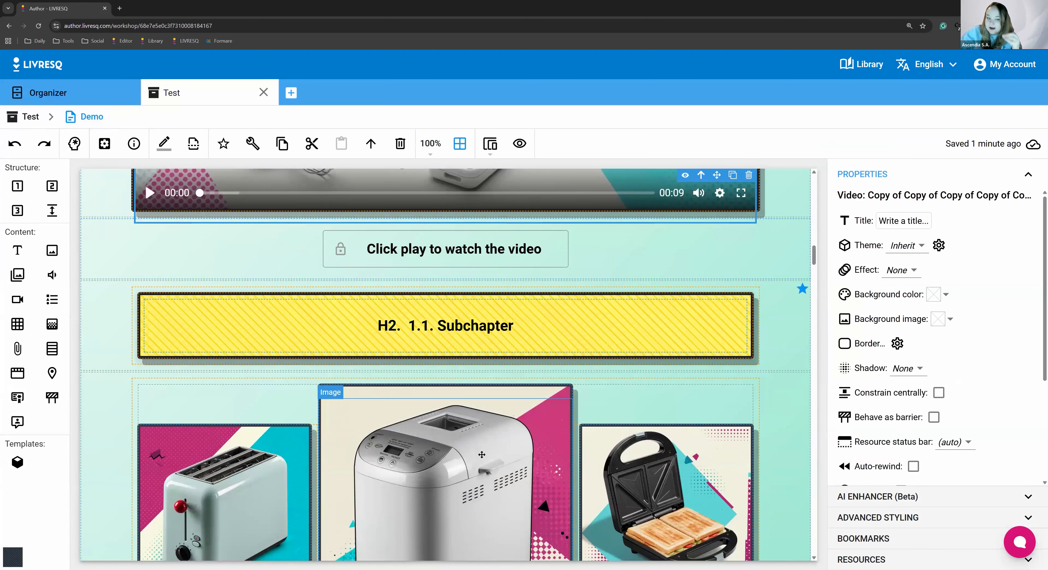
scroll(480, 452, "up", 1)
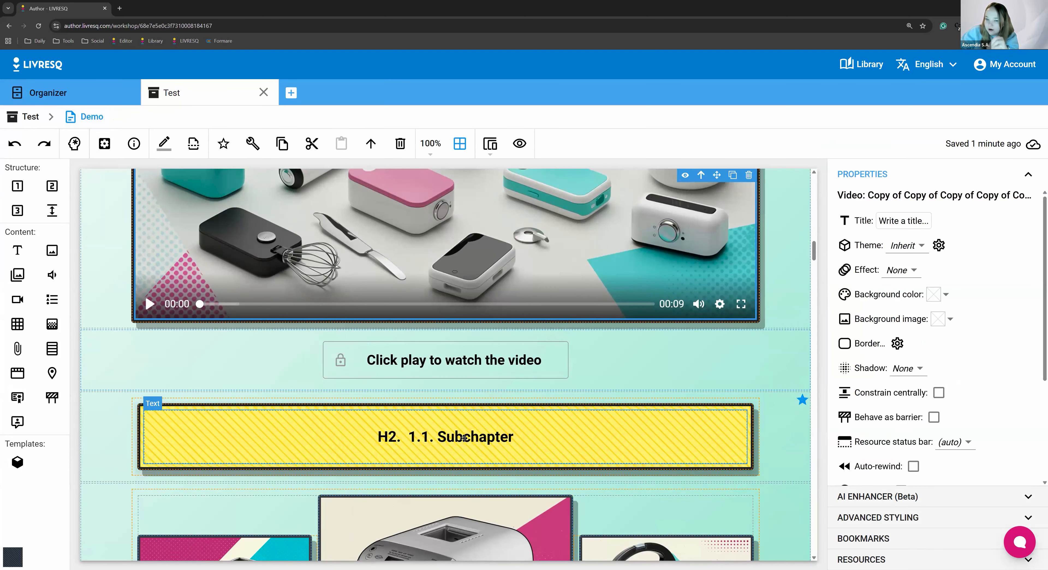
scroll(464, 438, "up", 10)
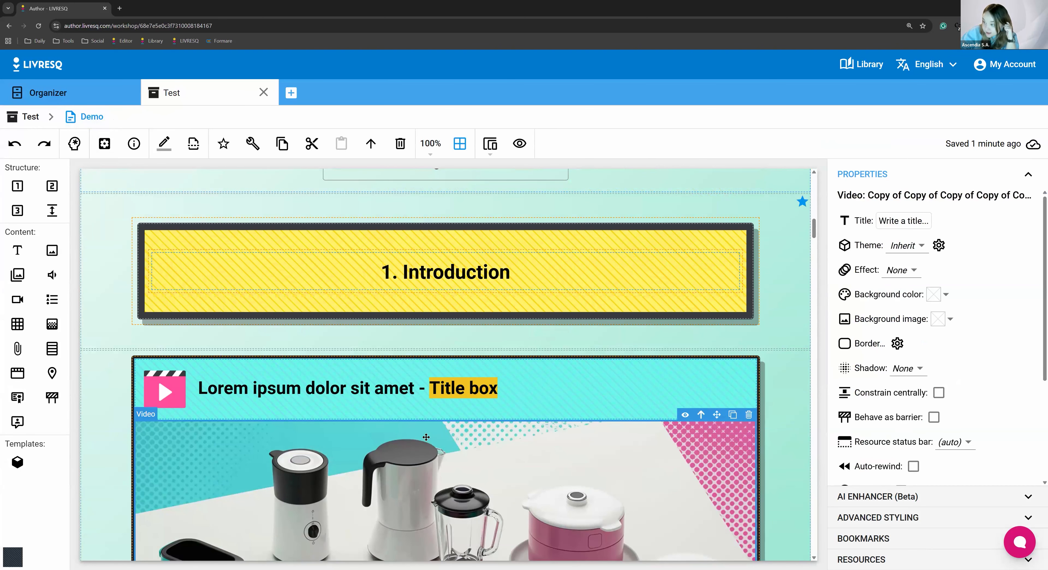
scroll(399, 432, "up", 1)
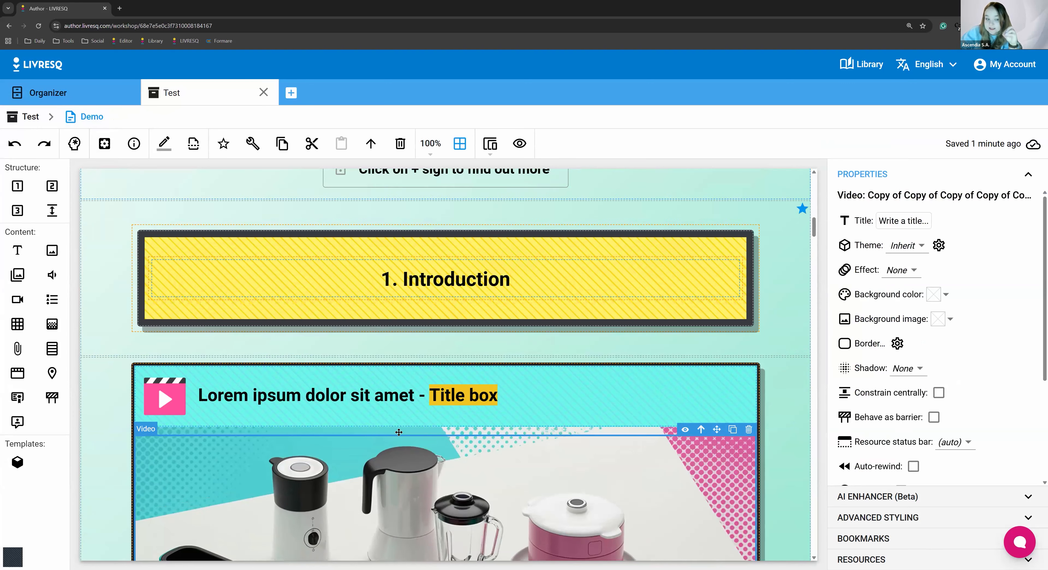
scroll(399, 432, "up", 12)
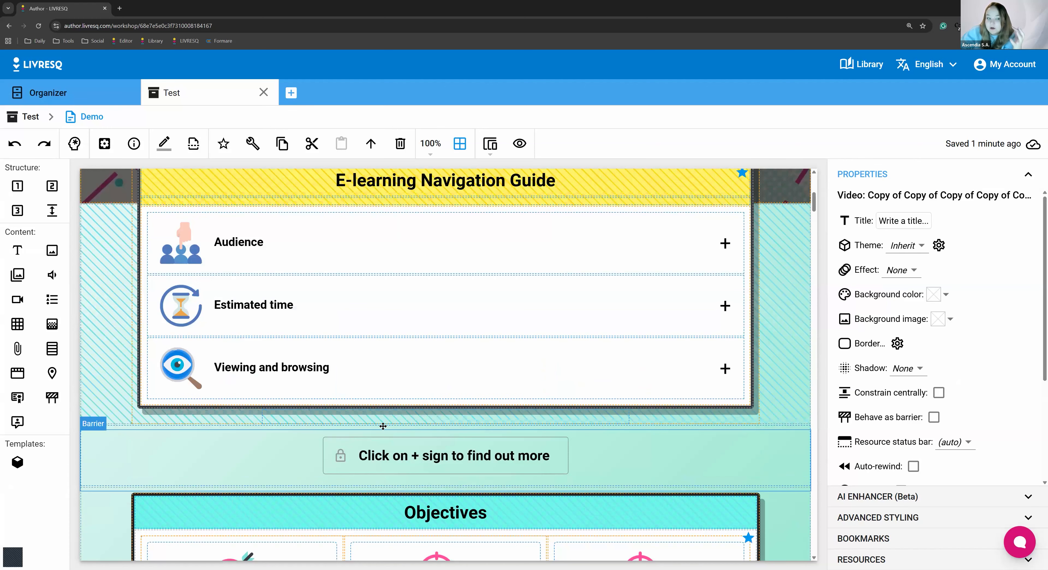
scroll(580, 343, "up", 3)
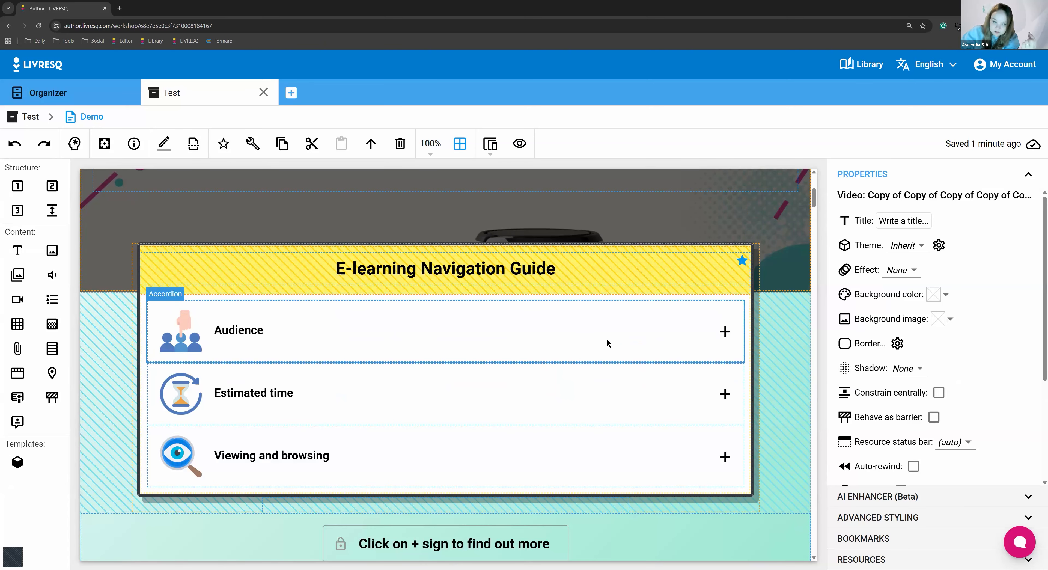
Inspect the editable title and content of the Audience accordion, return to the Demo section and select the Estimated time accordion
double_click(607, 339)
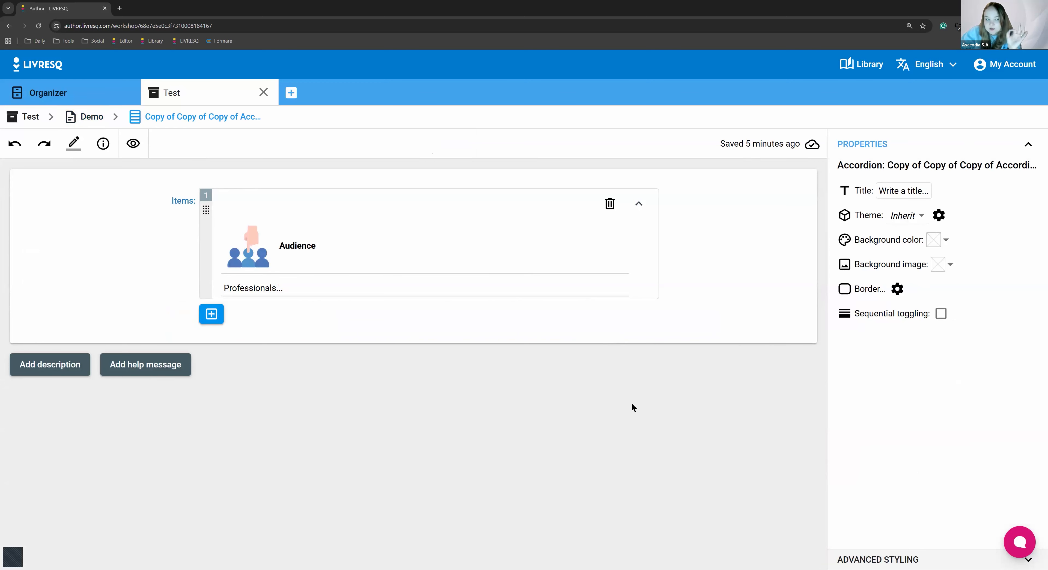
left_click(322, 259)
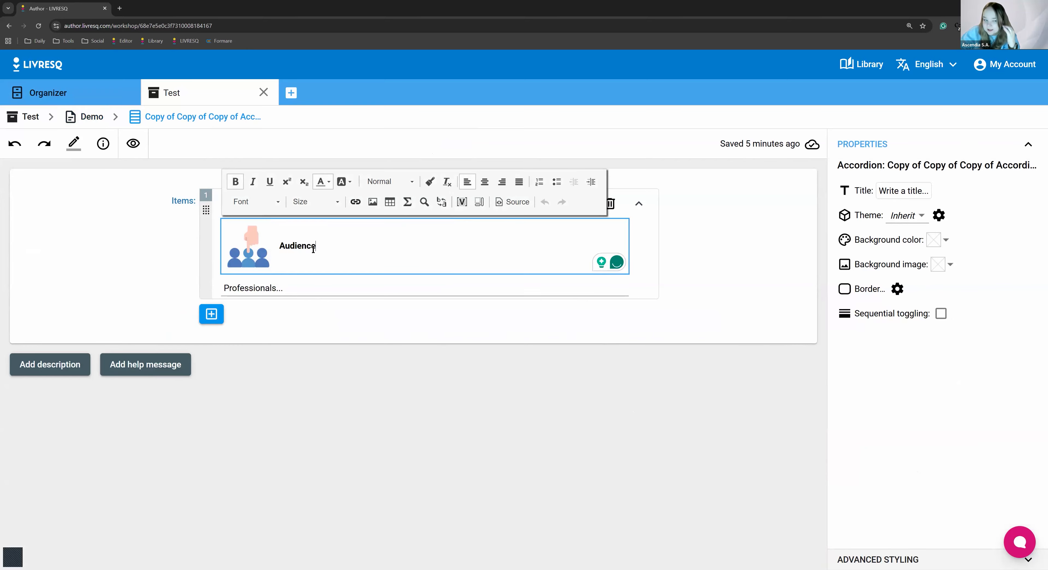
left_click(288, 290)
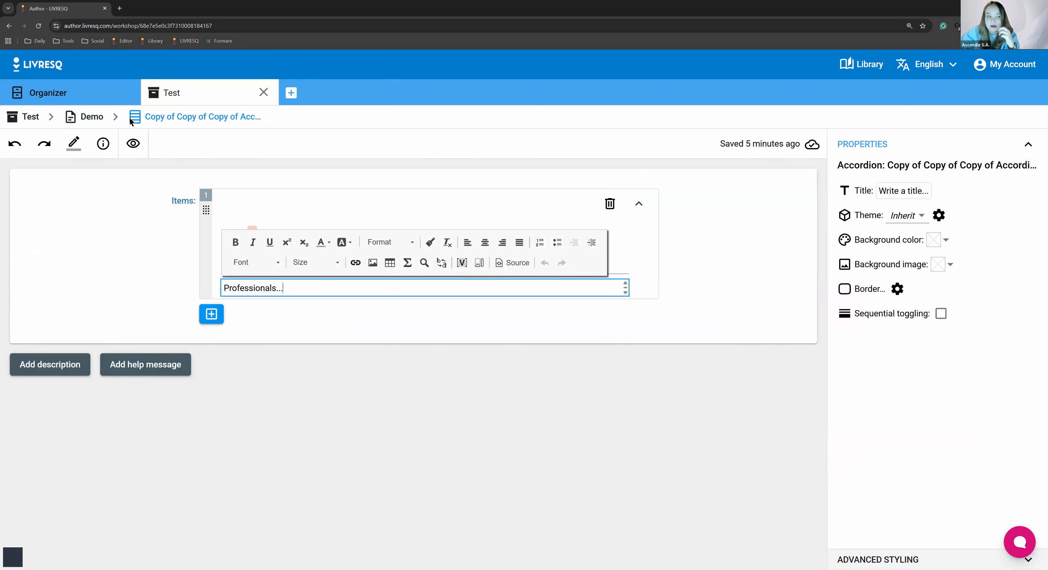
left_click(83, 116)
left_click(350, 394)
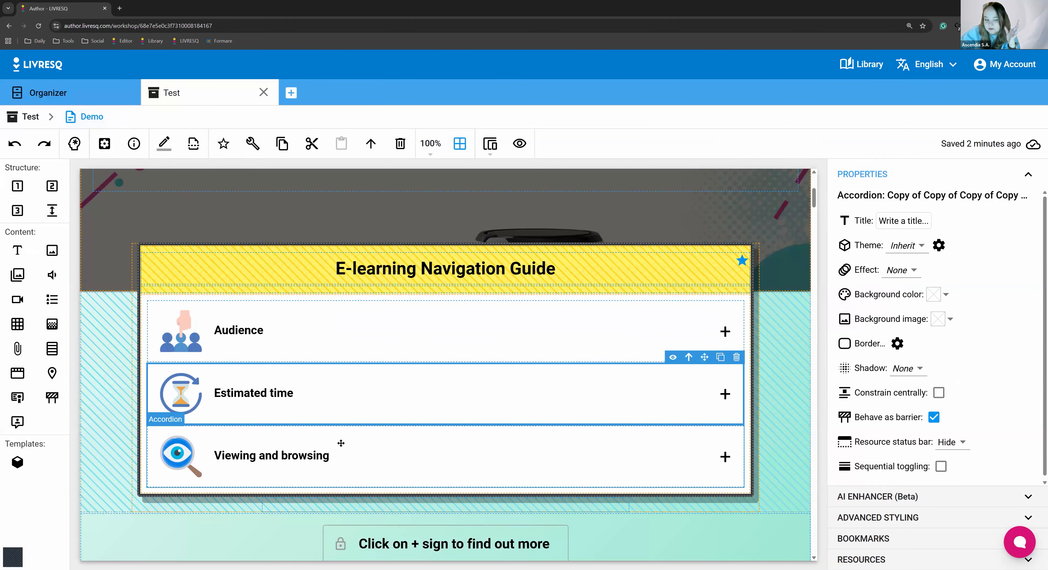
Examine the Demo section from the Objectives through the Introduction chapter's subchapters, including the quiz and the image beside it
scroll(432, 460, "down", 8)
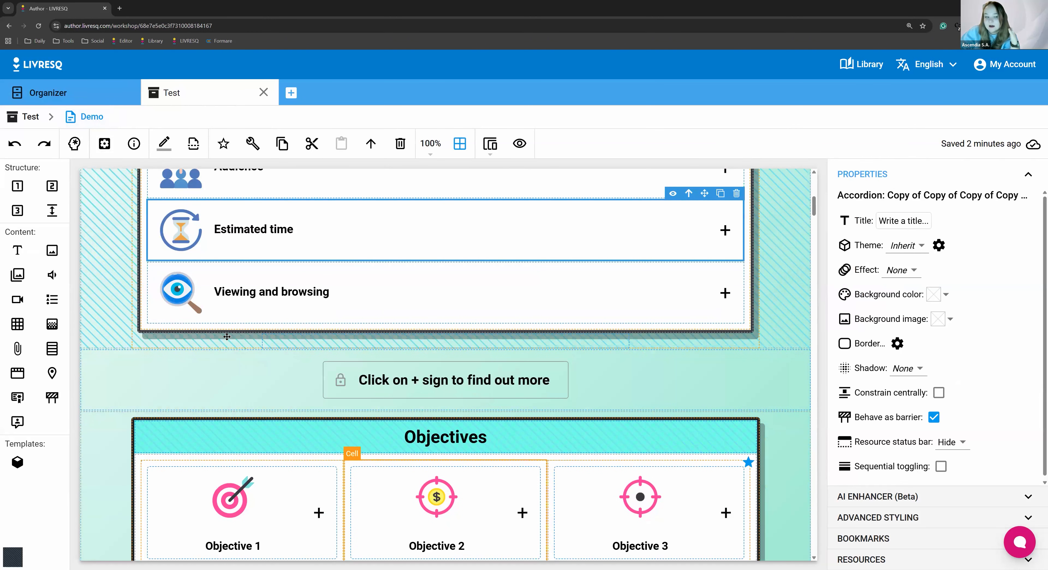
scroll(570, 391, "down", 12)
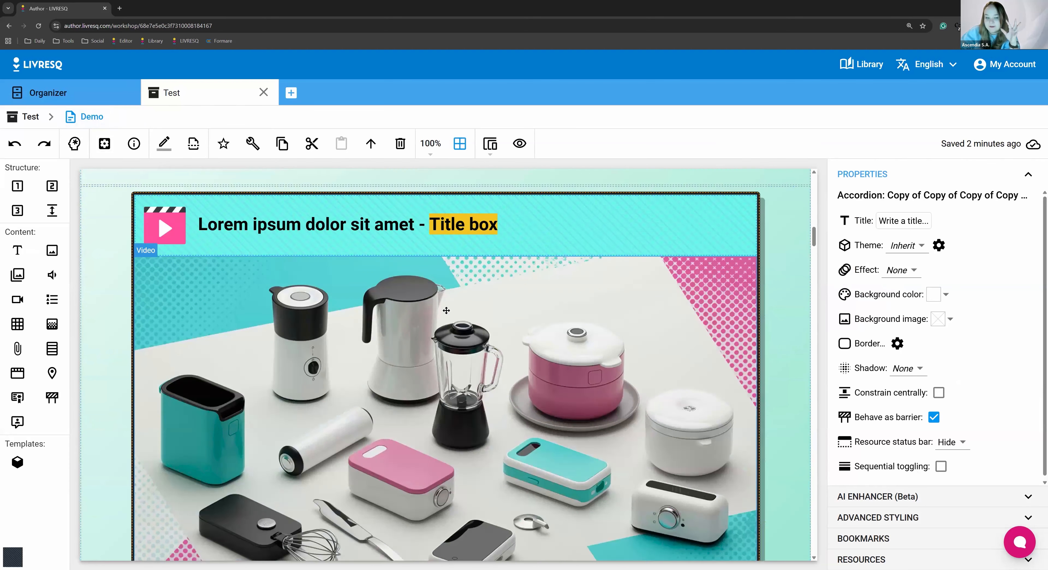
scroll(456, 409, "down", 20)
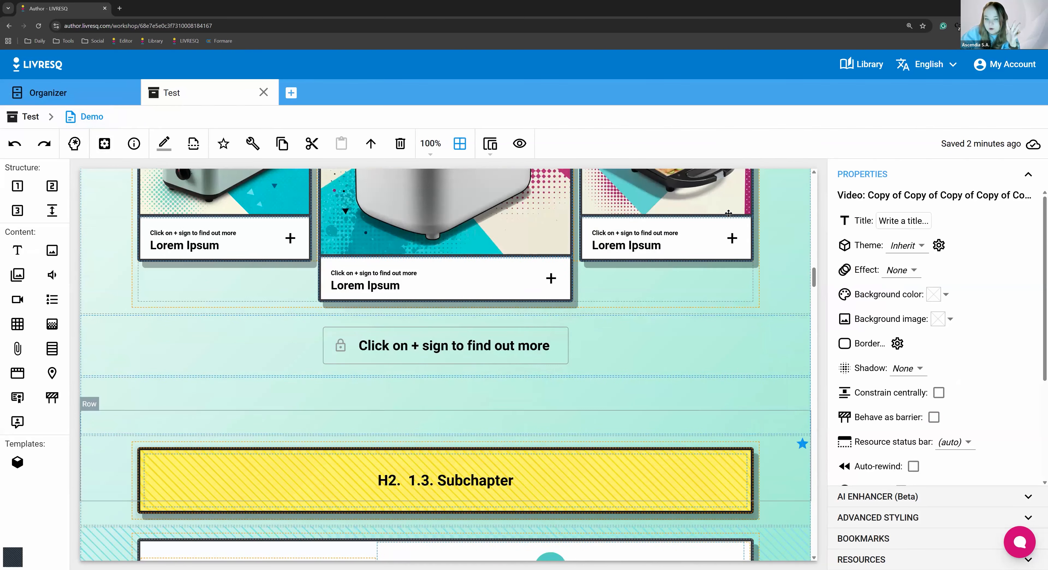
scroll(593, 234, "down", 10)
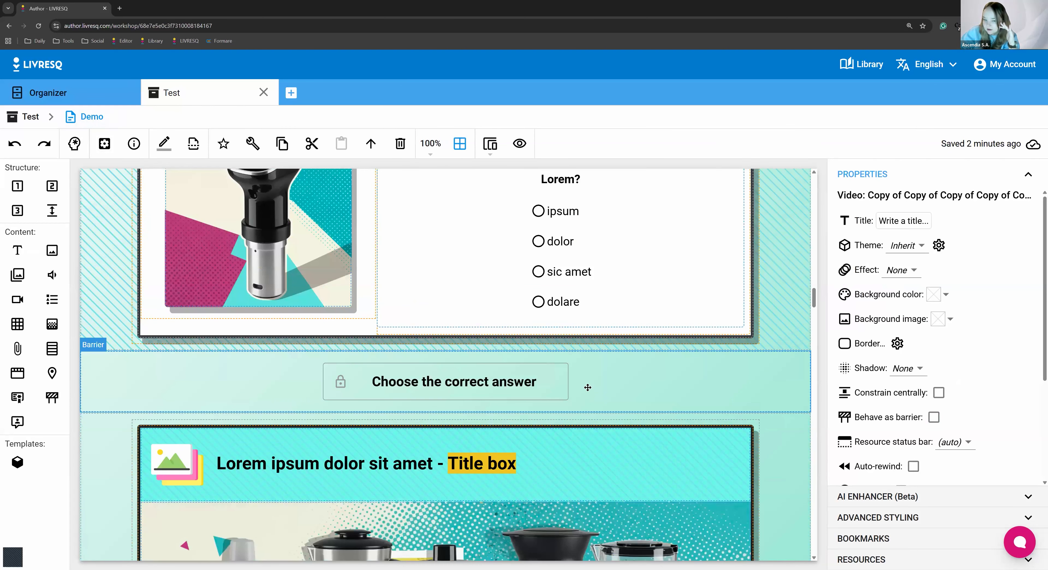
scroll(590, 378, "up", 3)
double_click(601, 360)
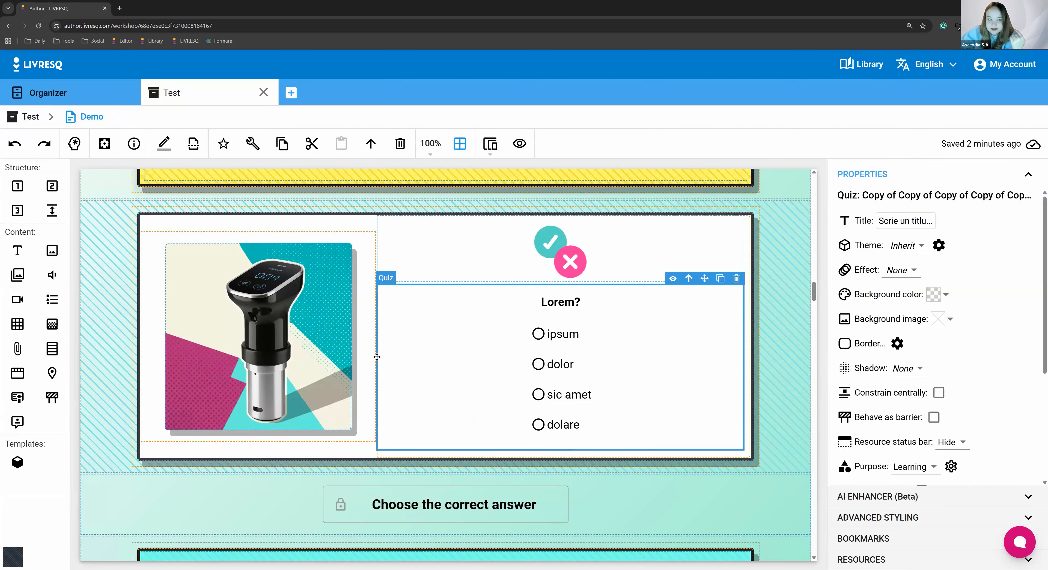
scroll(376, 357, "down", 3)
scroll(368, 366, "down", 5)
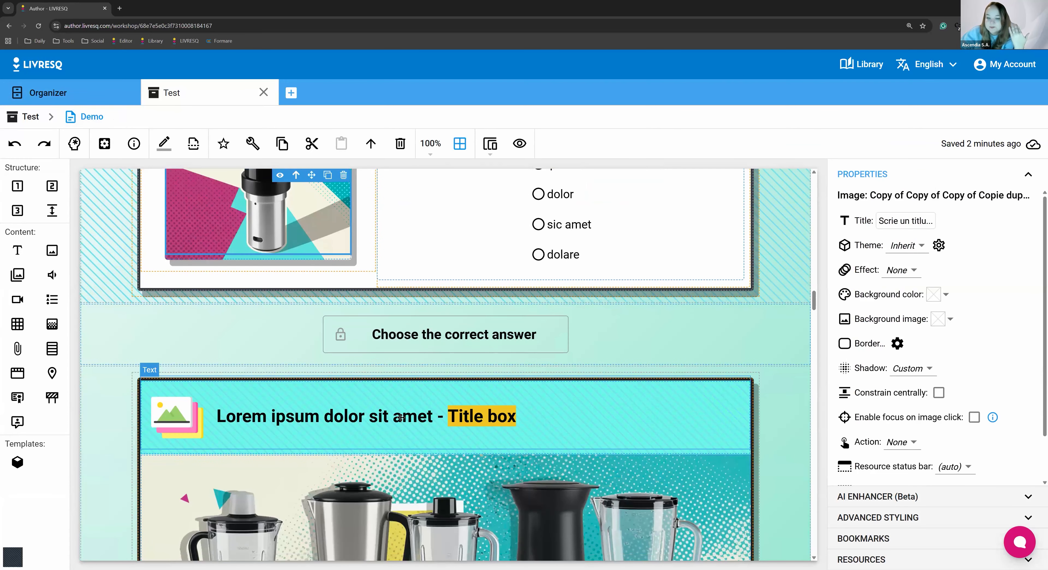
Examine the Text chapter's subchapters, including the Subchapter 3 heading and the barriers before and after the audio recording
scroll(464, 408, "down", 10)
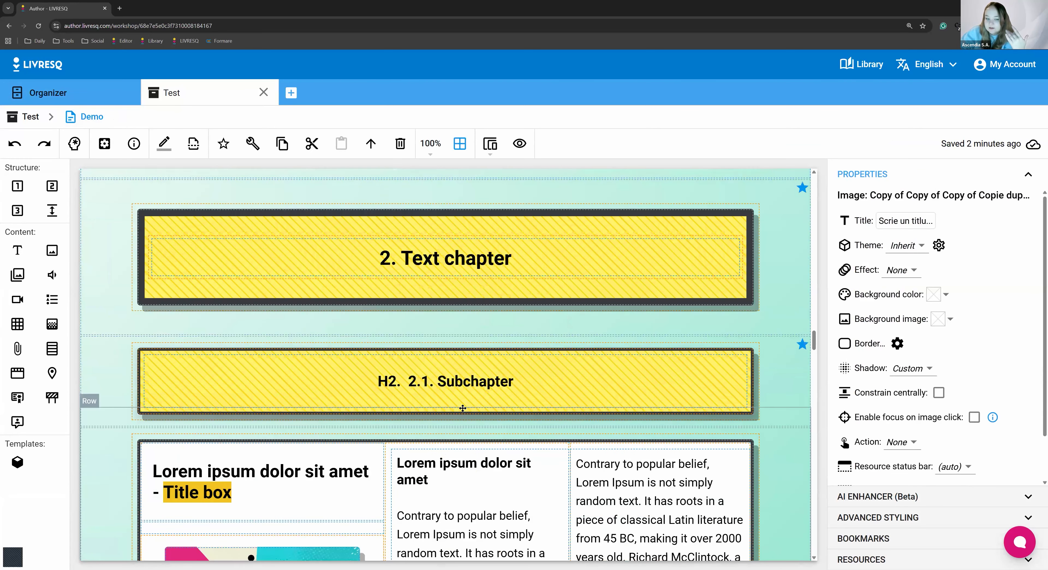
scroll(462, 407, "down", 15)
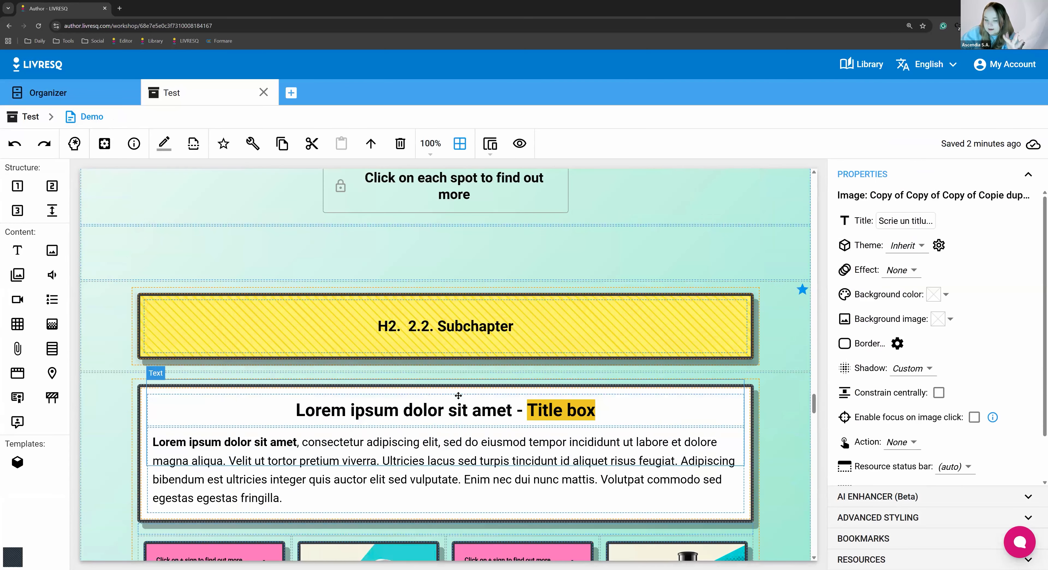
scroll(454, 397, "down", 10)
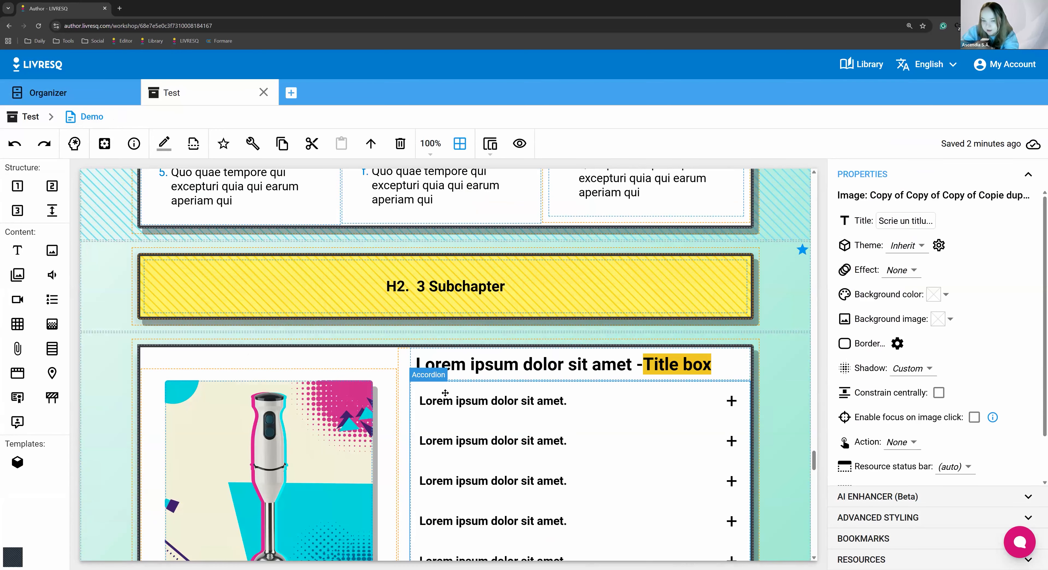
left_click(425, 283)
scroll(664, 475, "down", 10)
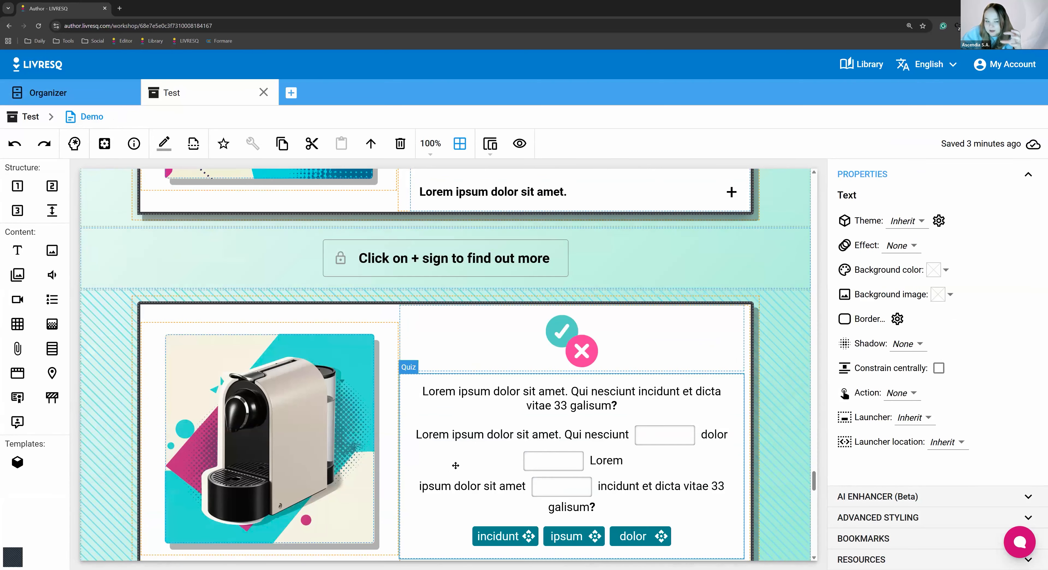
scroll(384, 199, "down", 10)
left_click(386, 228)
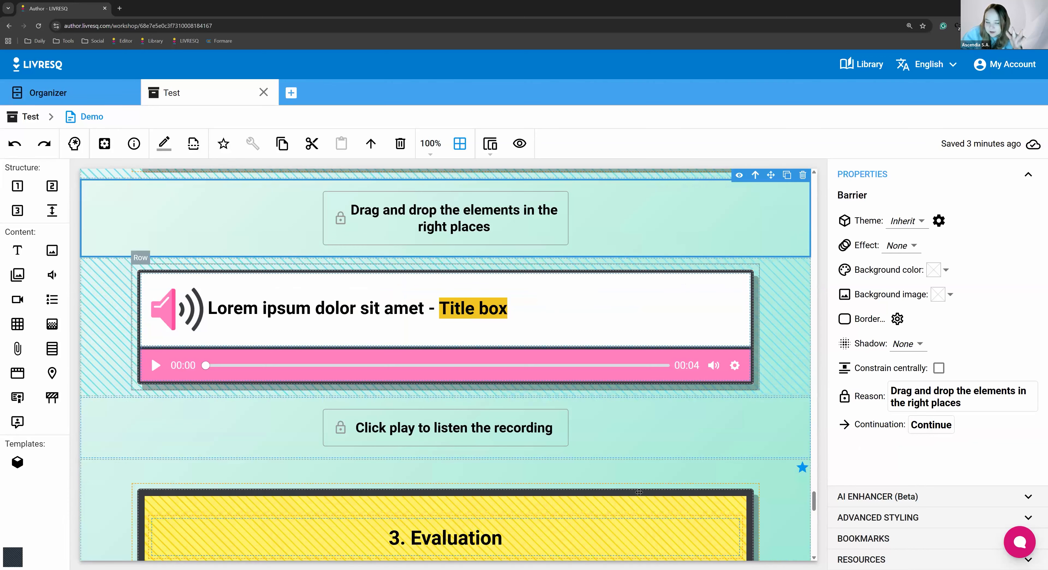
left_click(608, 430)
scroll(495, 481, "down", 12)
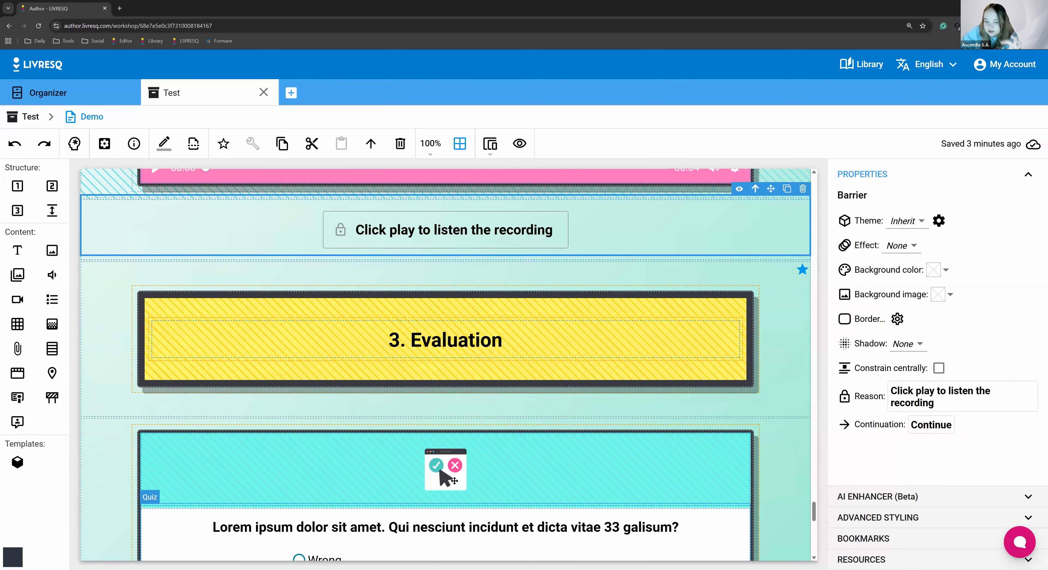
Examine the Demo section's closing Congratulations block and its Previous and Next navigation cells
scroll(556, 384, "down", 5)
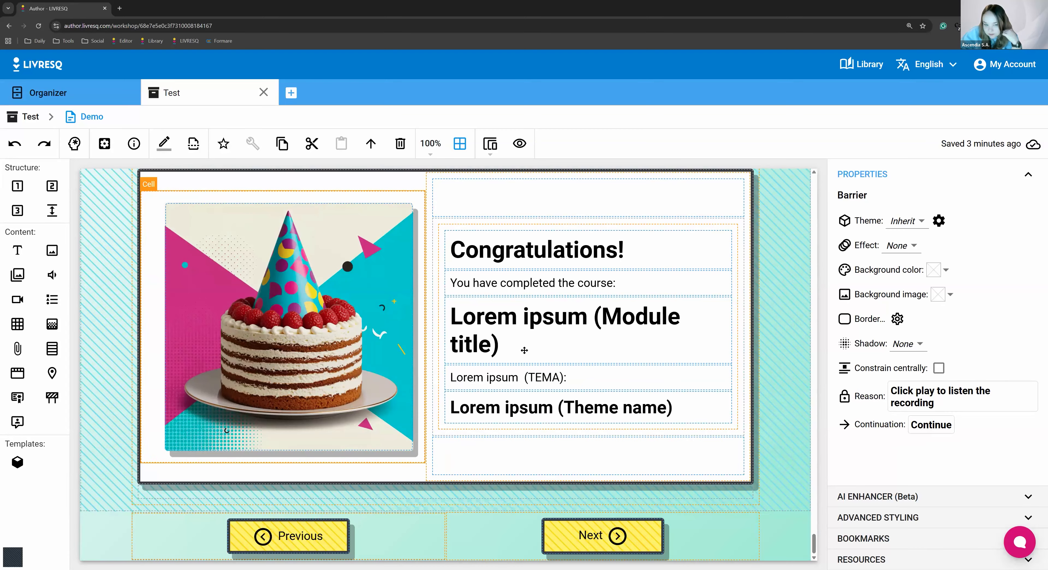
left_click(588, 331)
left_click(213, 536)
left_click(695, 527)
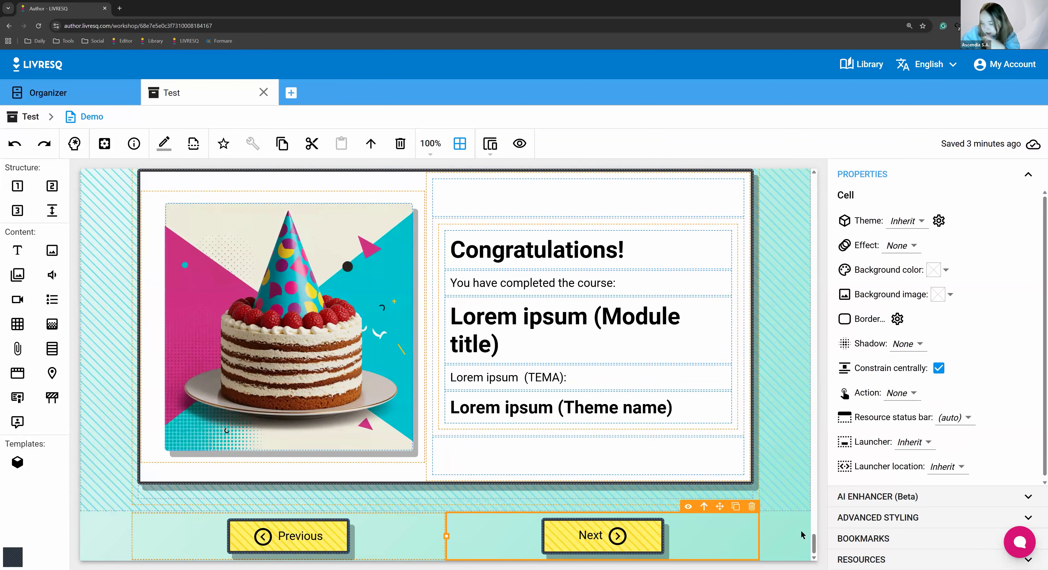
left_click(776, 536)
Look back through the Demo section from the Congratulations block up to the gallery block before the Text chapter
scroll(529, 432, "up", 10)
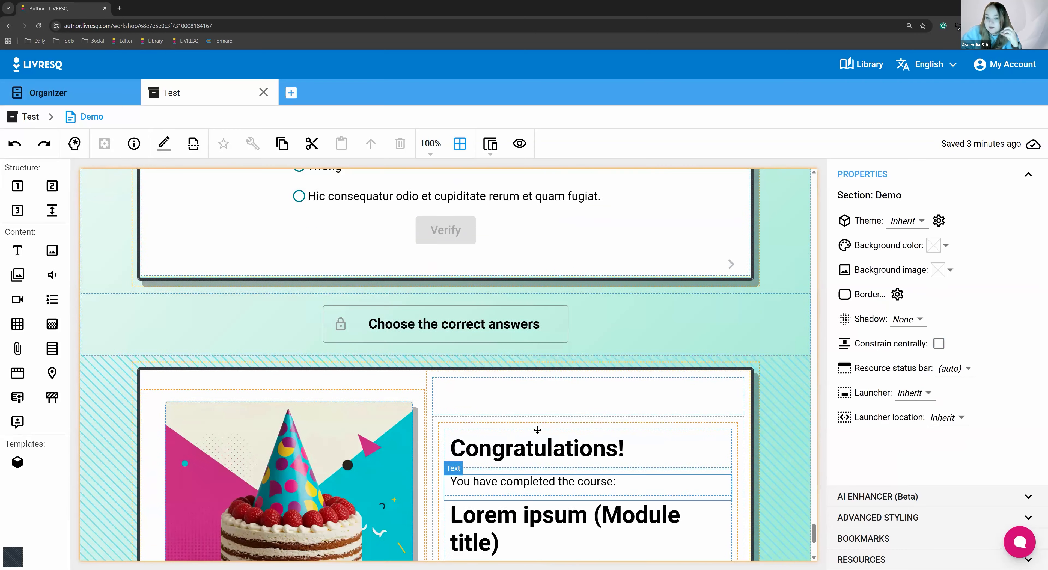
scroll(529, 432, "up", 15)
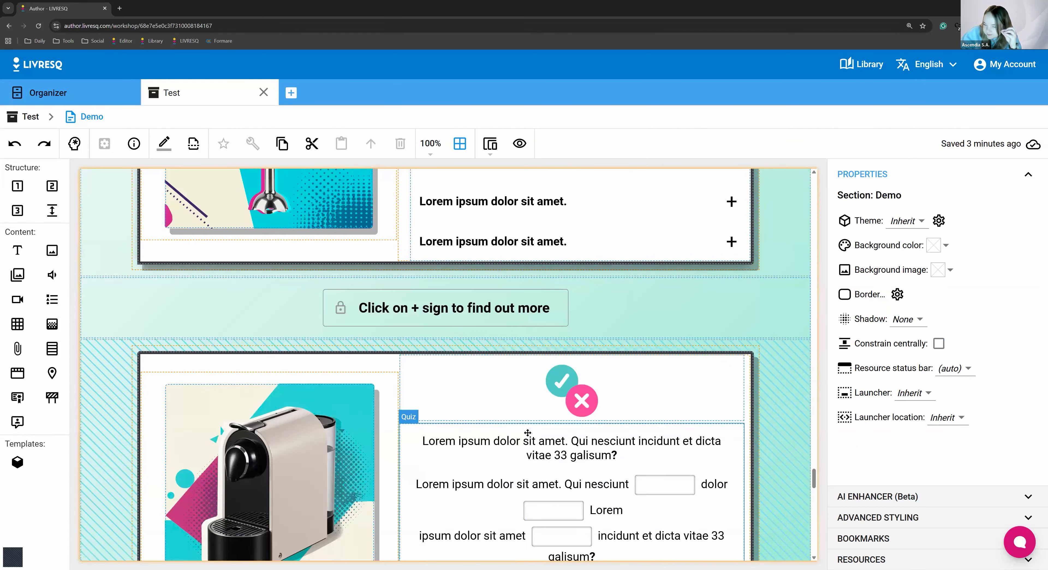
scroll(528, 432, "up", 15)
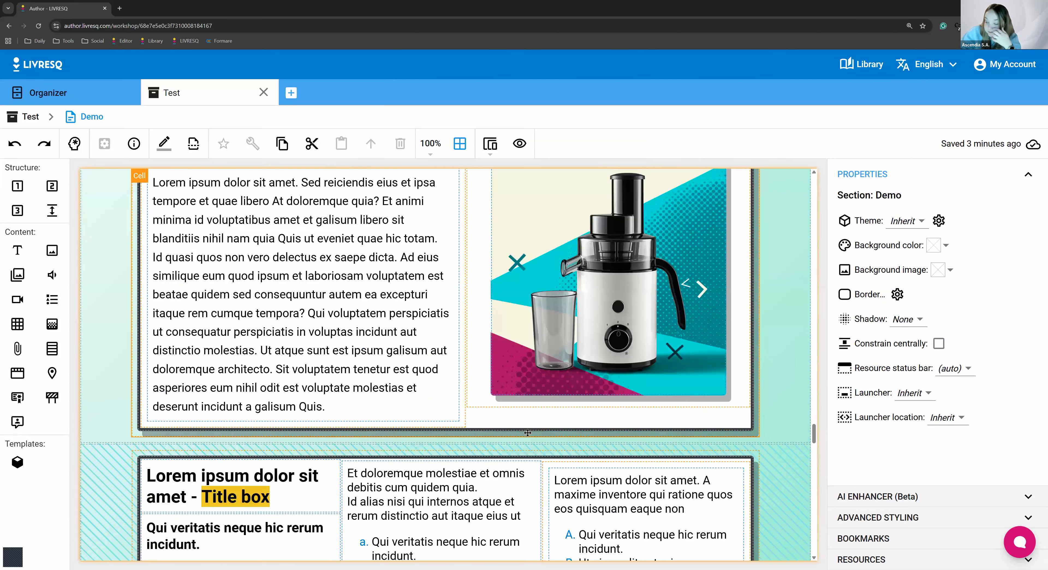
scroll(528, 433, "up", 10)
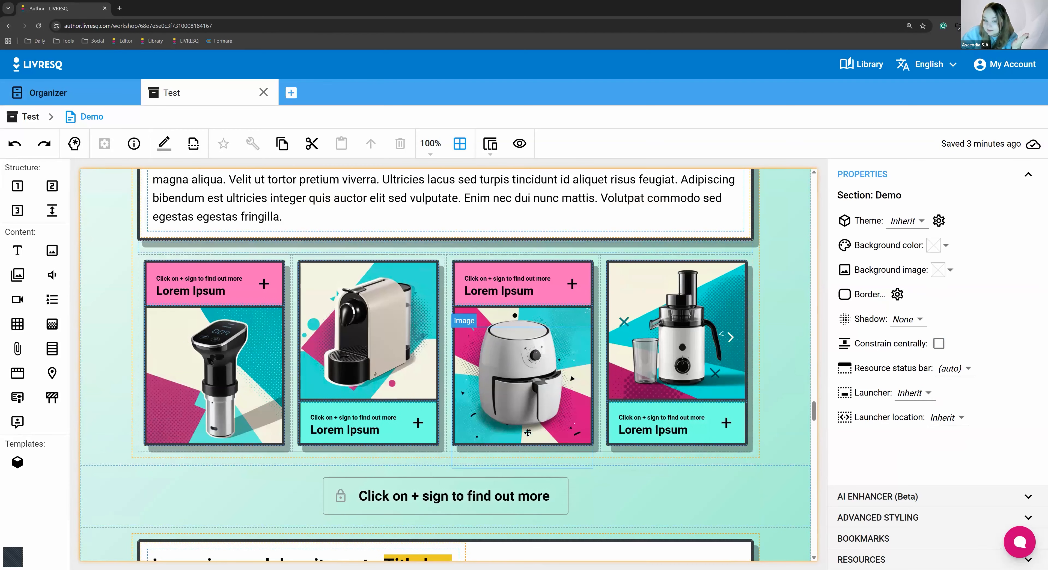
scroll(524, 433, "up", 15)
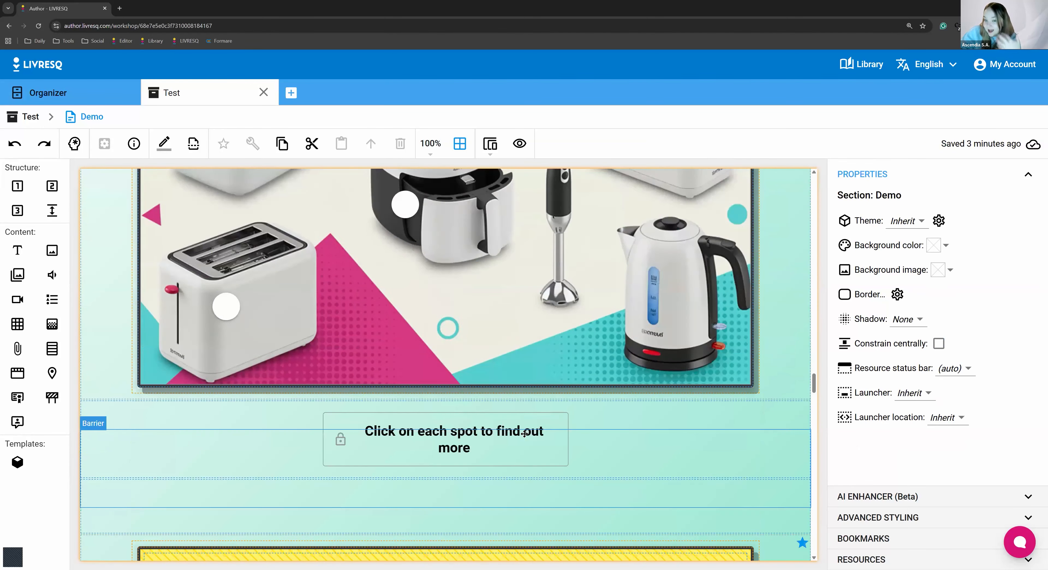
scroll(524, 433, "up", 15)
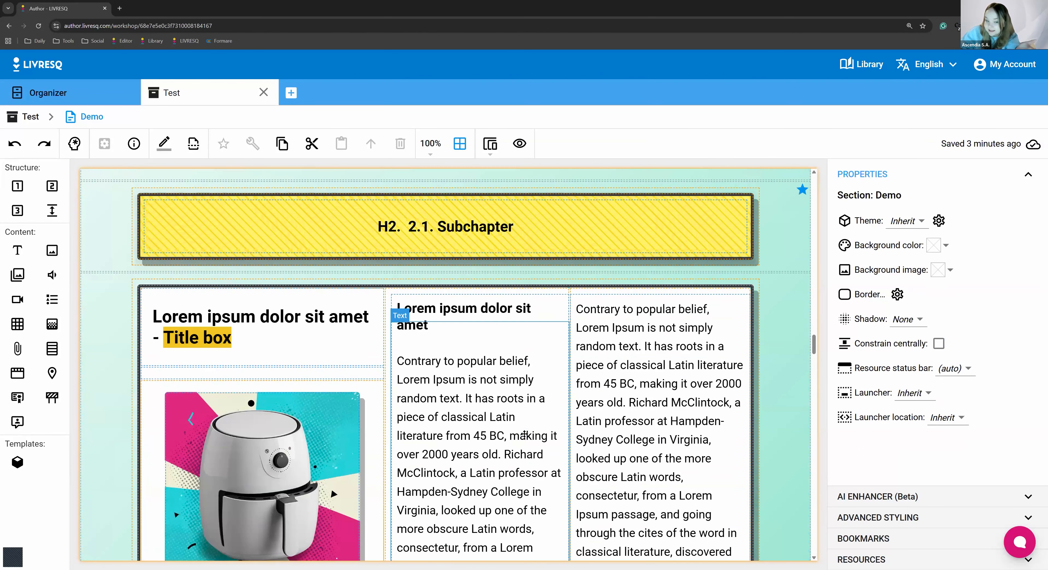
scroll(524, 433, "up", 10)
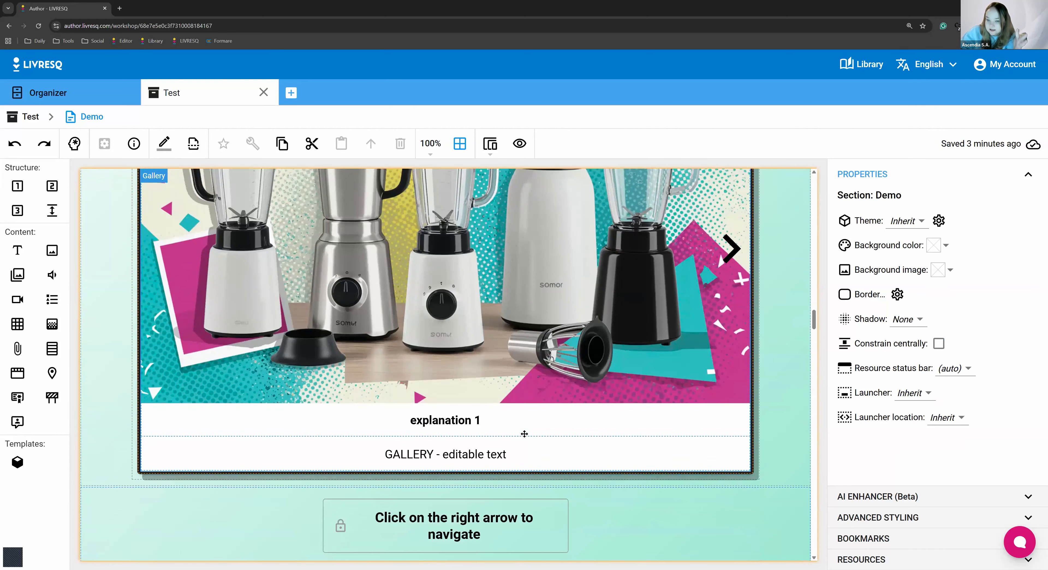
scroll(524, 433, "up", 3)
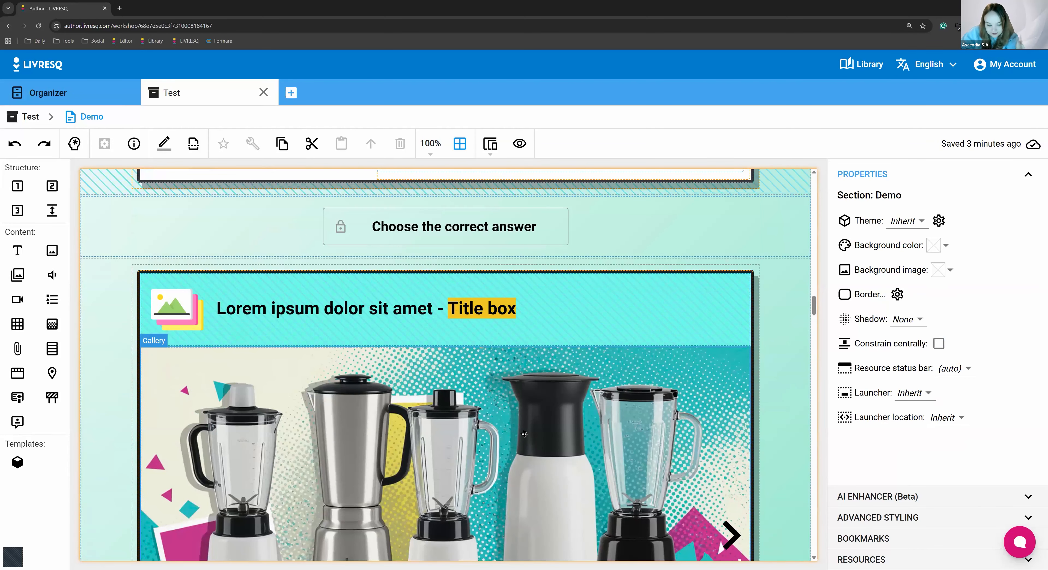
Inspect the properties of the gallery block's outer row, its Title box text and the cell that contains them
left_click(107, 298)
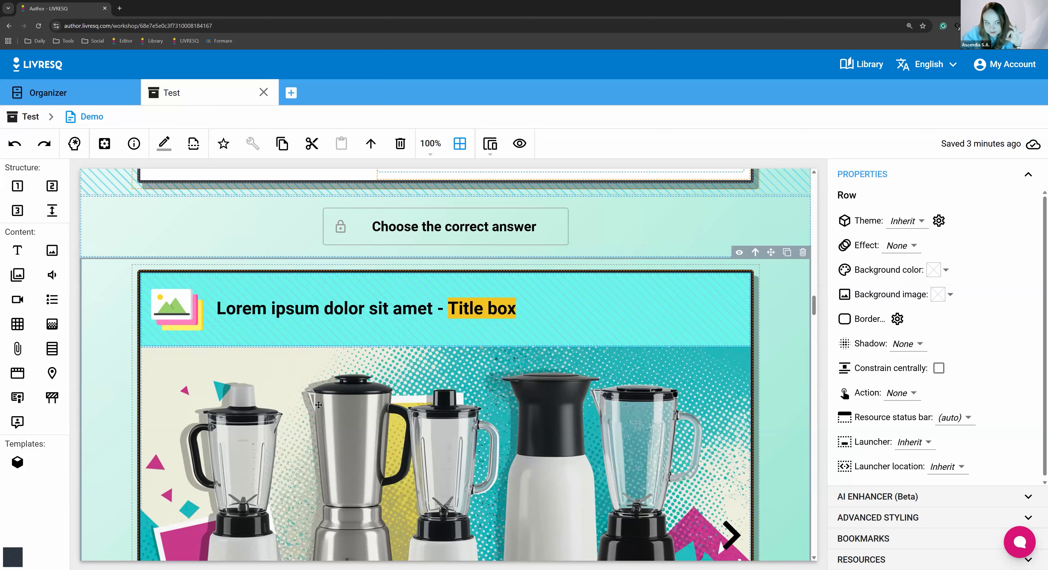
left_click(595, 296)
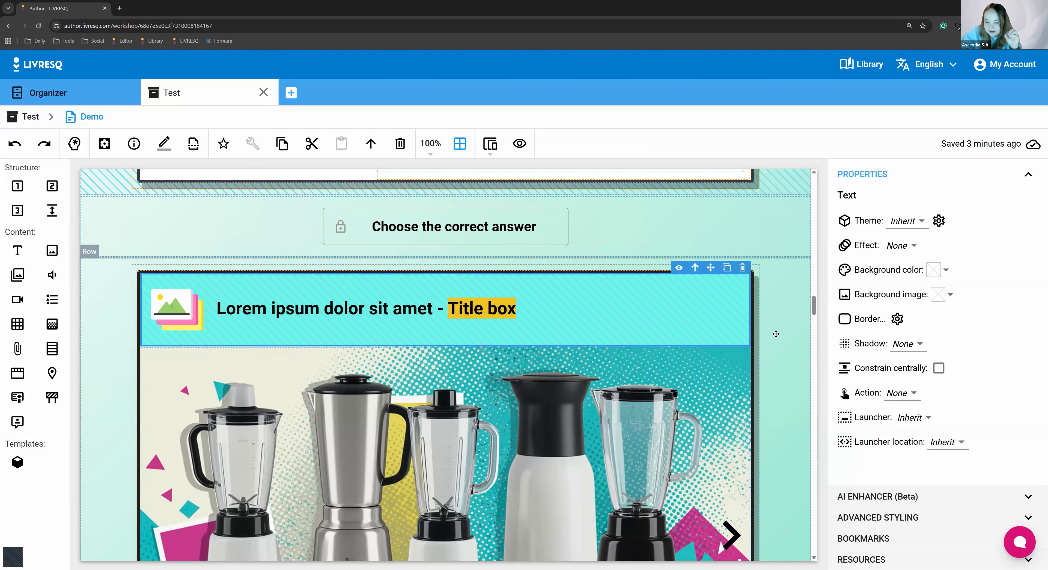
left_click(784, 322)
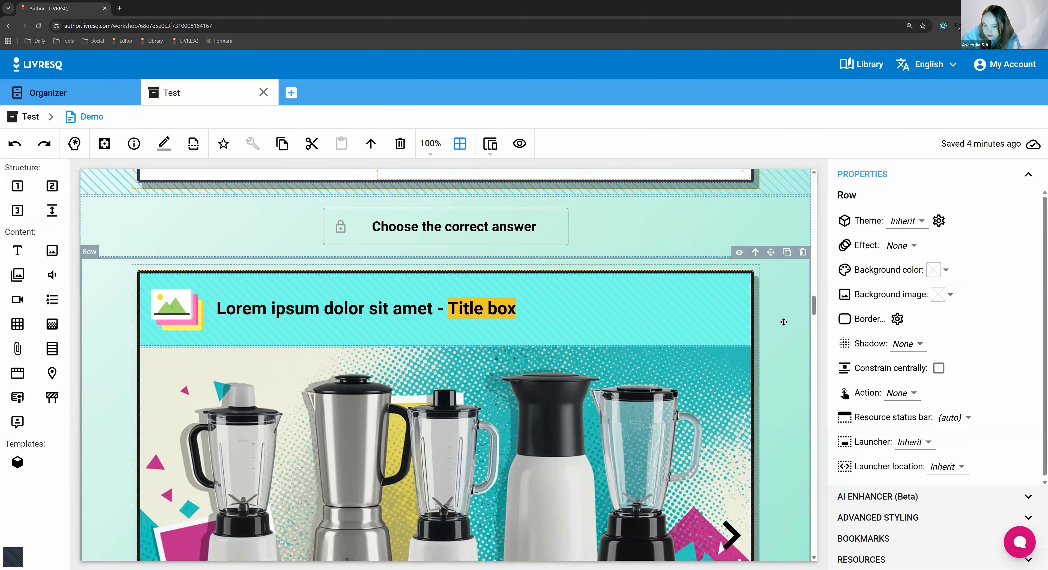
scroll(781, 346, "down", 5)
scroll(779, 366, "down", 15)
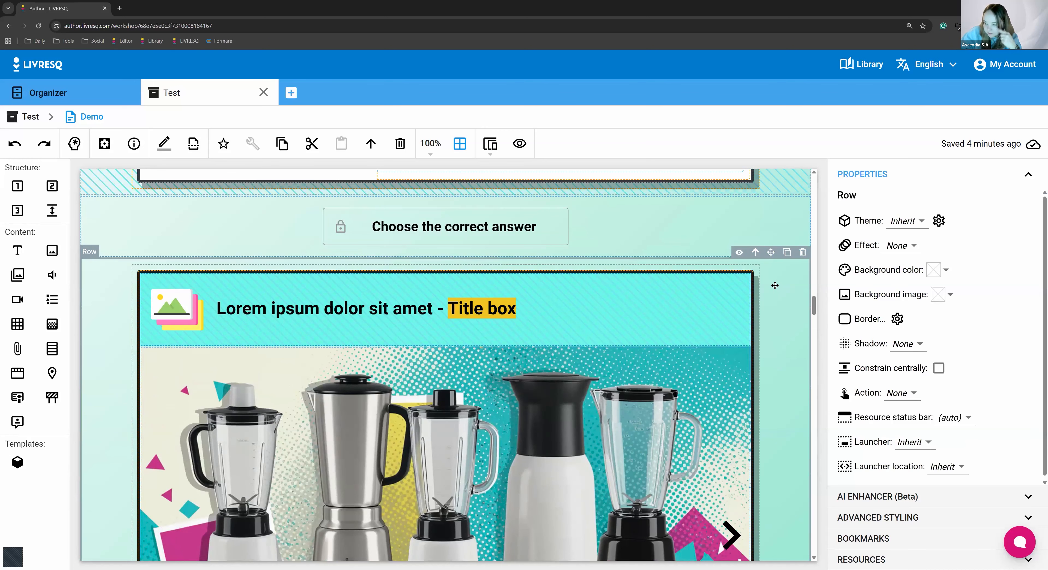
left_click(747, 284)
left_click(746, 283)
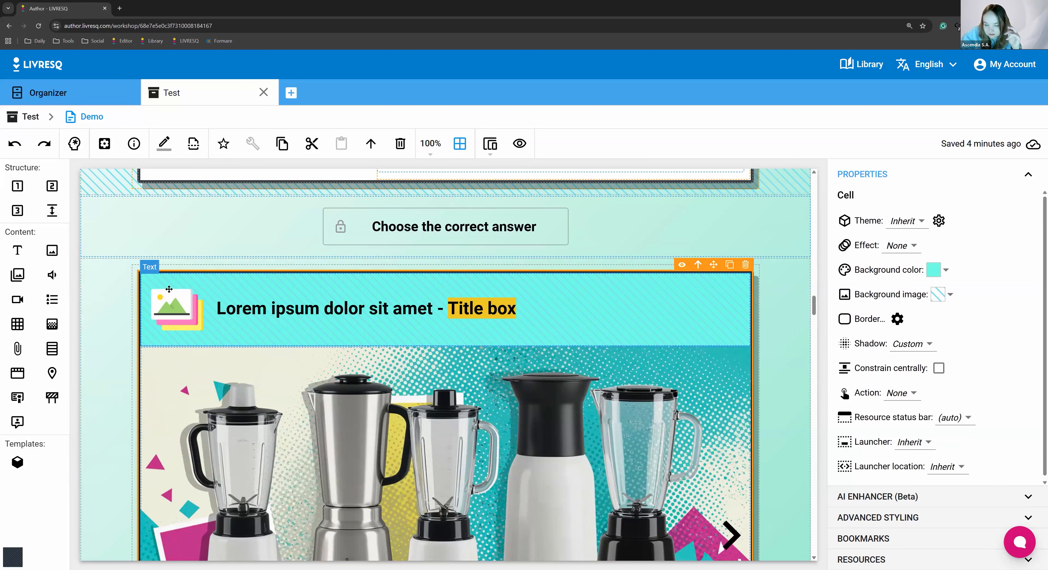
Inspect the blender gallery's own properties beneath its title, then reselect the whole row around it
left_click(285, 316)
left_click(279, 382)
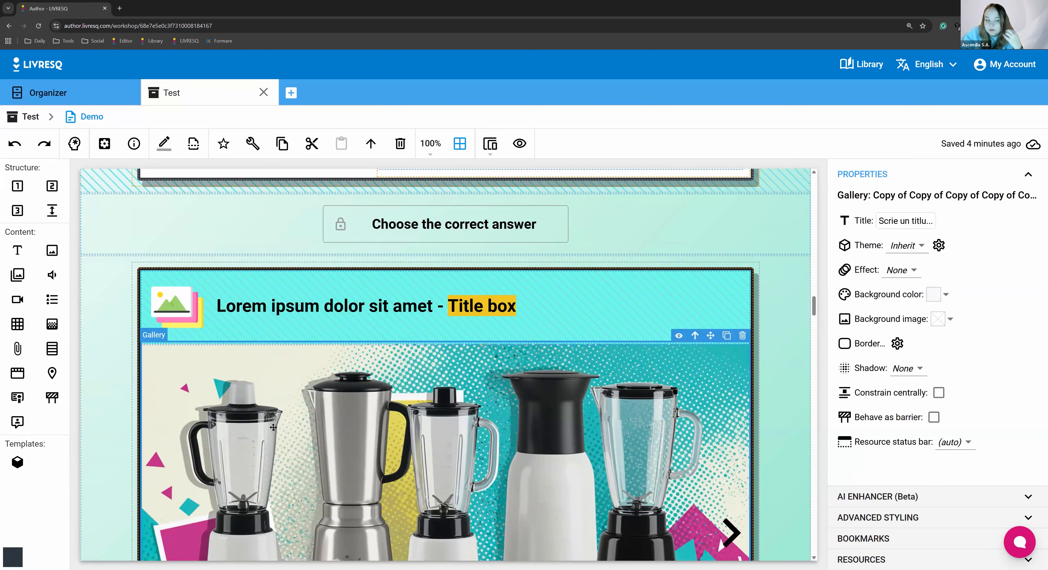
scroll(260, 394, "down", 3)
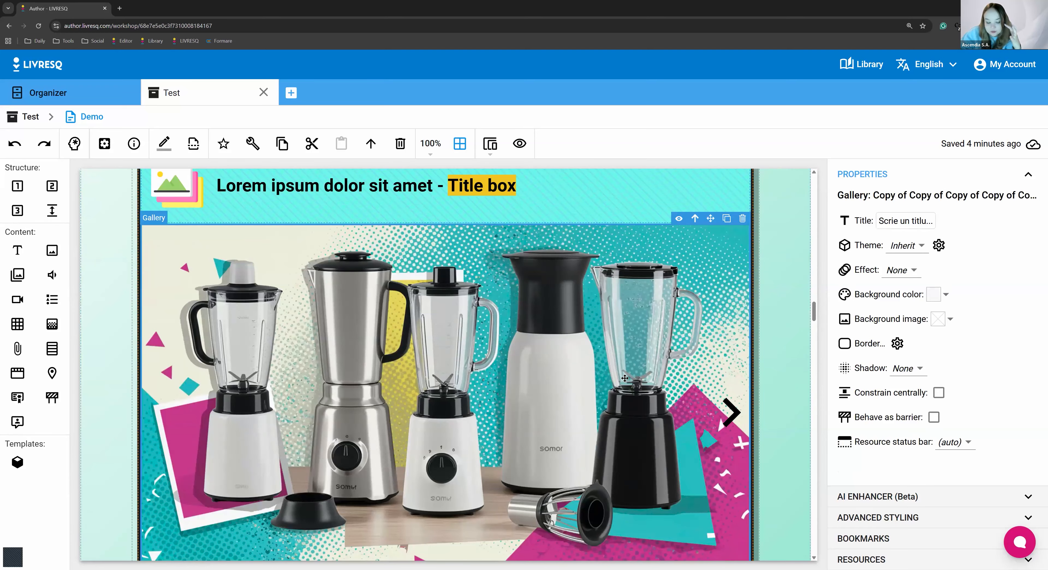
scroll(784, 338, "up", 2)
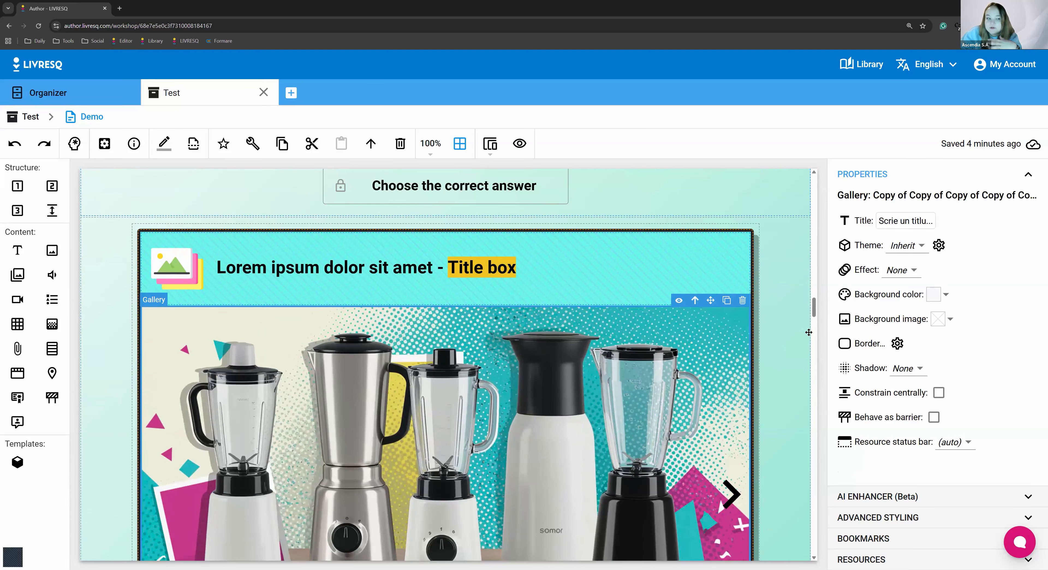
left_click(803, 366)
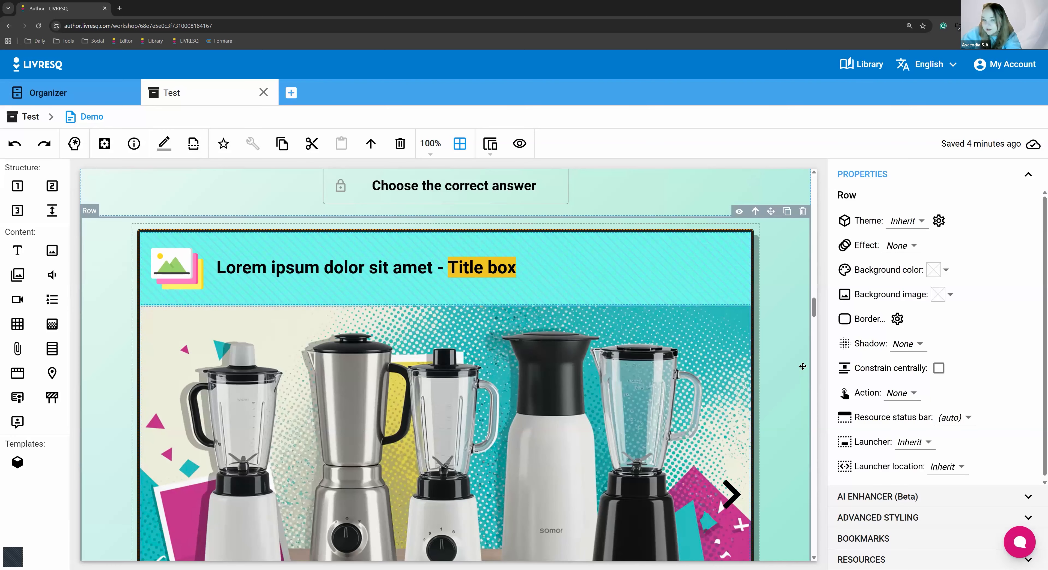
Try replacing the blender gallery with a blank quiz inside the same bordered cell, below the Title box heading
left_click(724, 326)
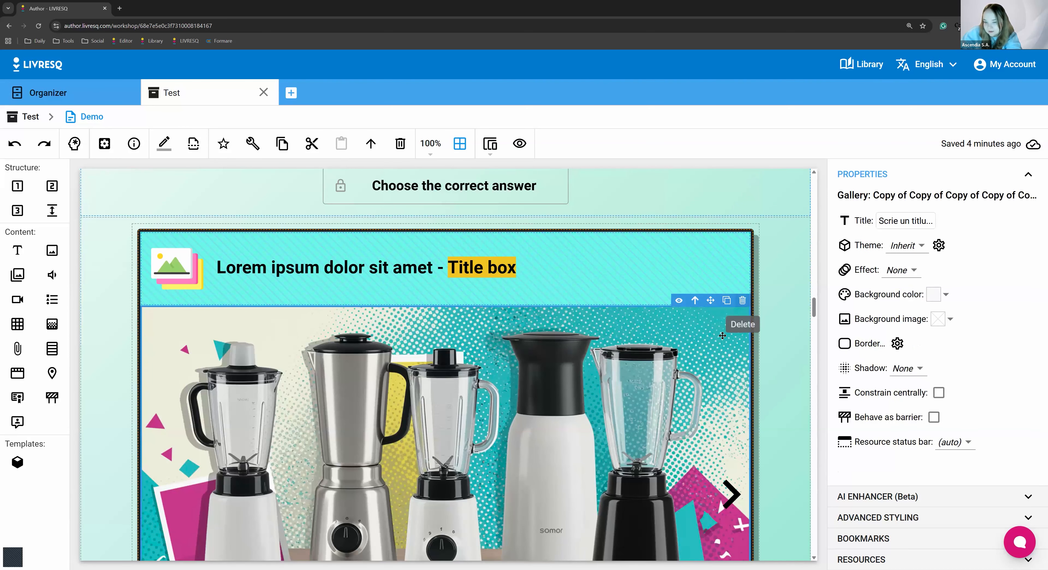
left_click(741, 308)
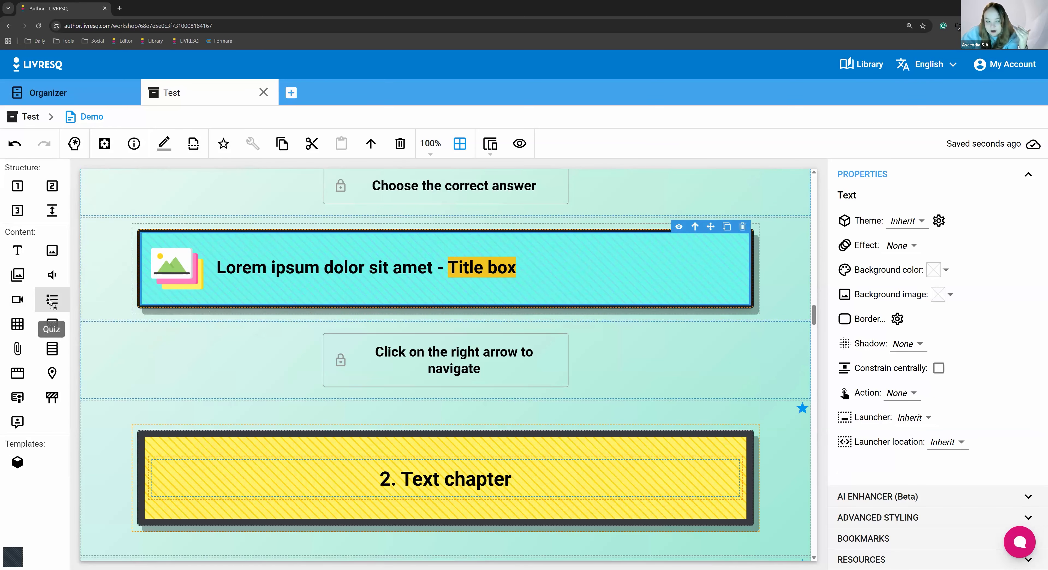
left_click_drag(188, 484, 456, 372)
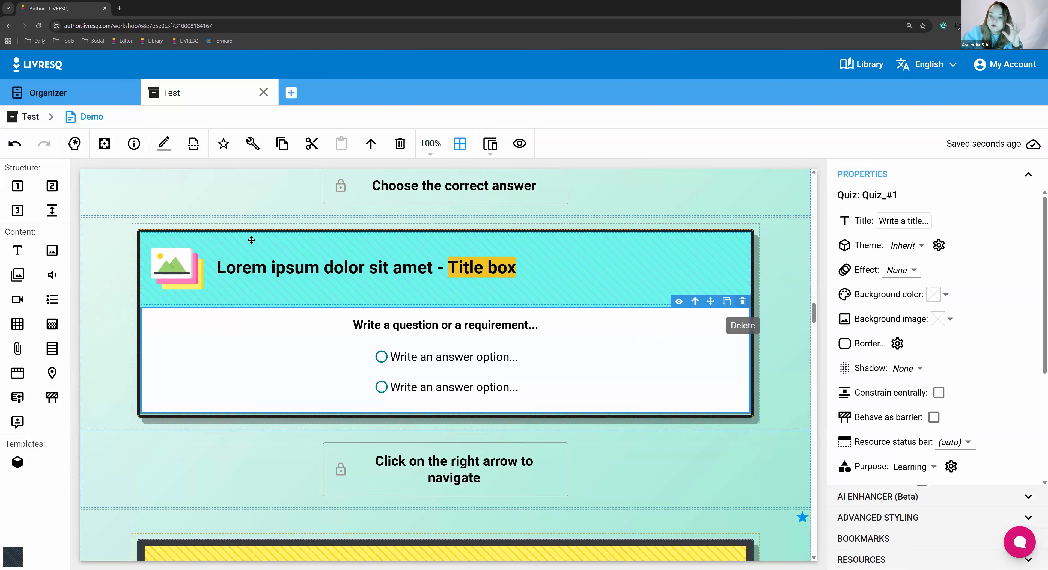
Delete the new quiz, then undo that deletion, the quiz insertion and the gallery's removal
key("Delete")
left_click(14, 143)
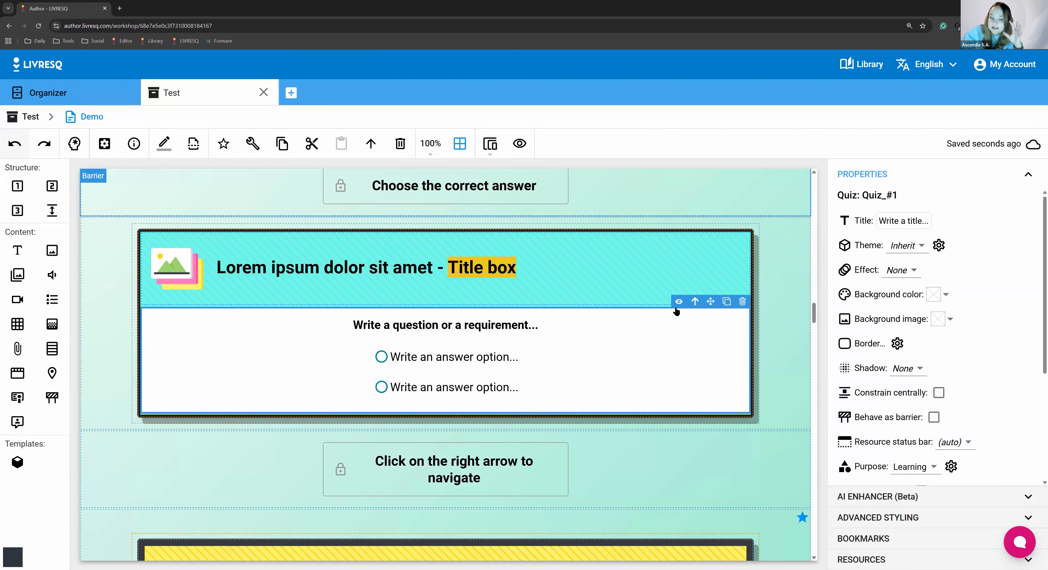
left_click(13, 141)
left_click(13, 142)
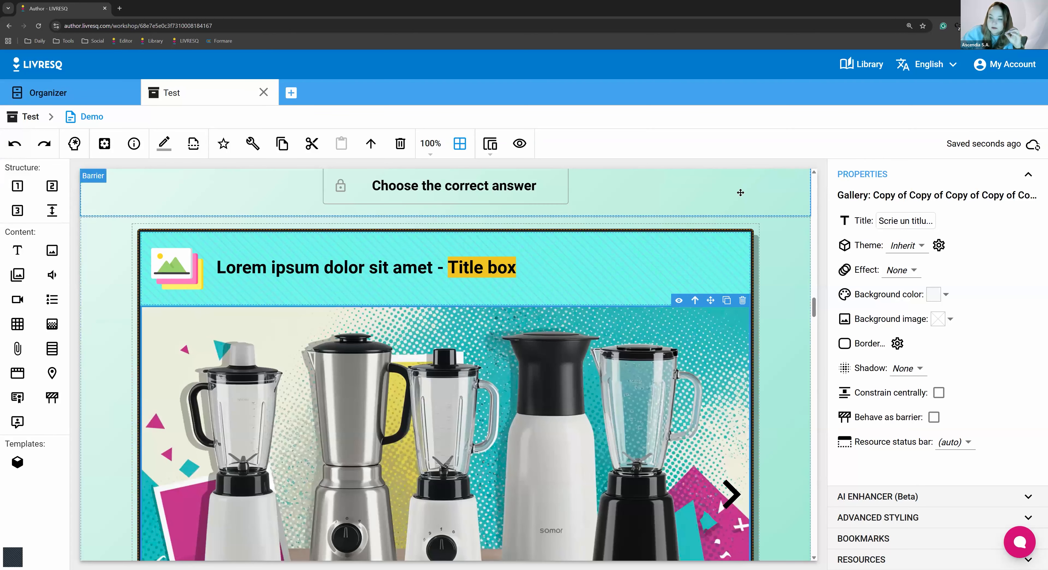
Delete the entire gallery row and the "Click on the right arrow to navigate" barrier that follows it
left_click(781, 252)
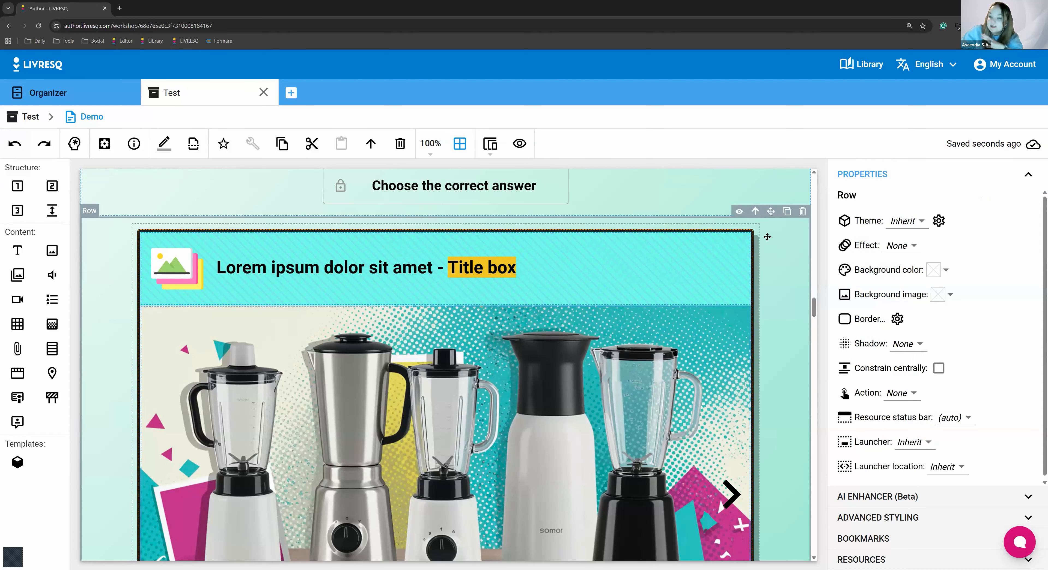
left_click(802, 211)
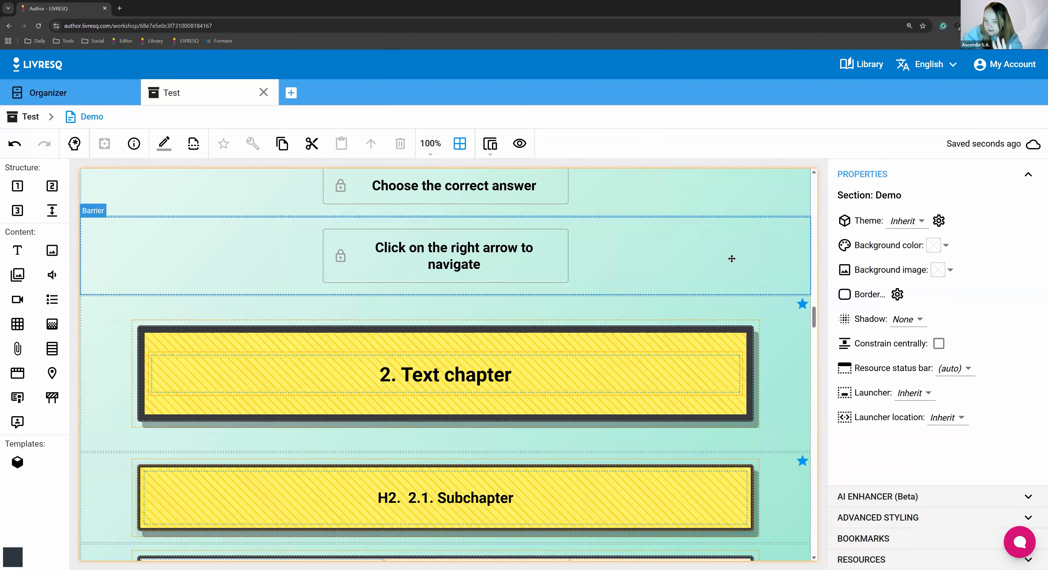
left_click(732, 258)
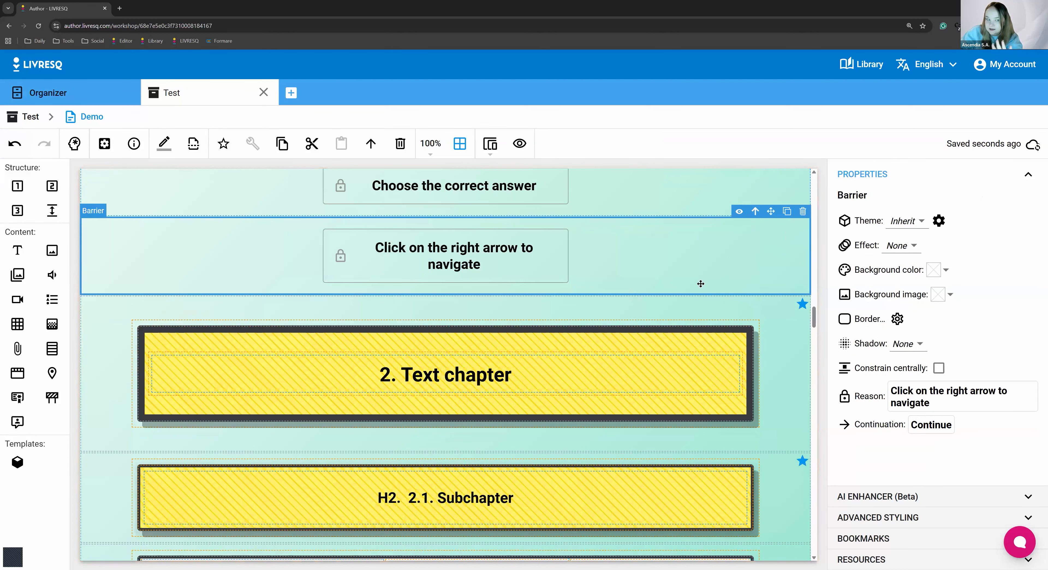
left_click(803, 215)
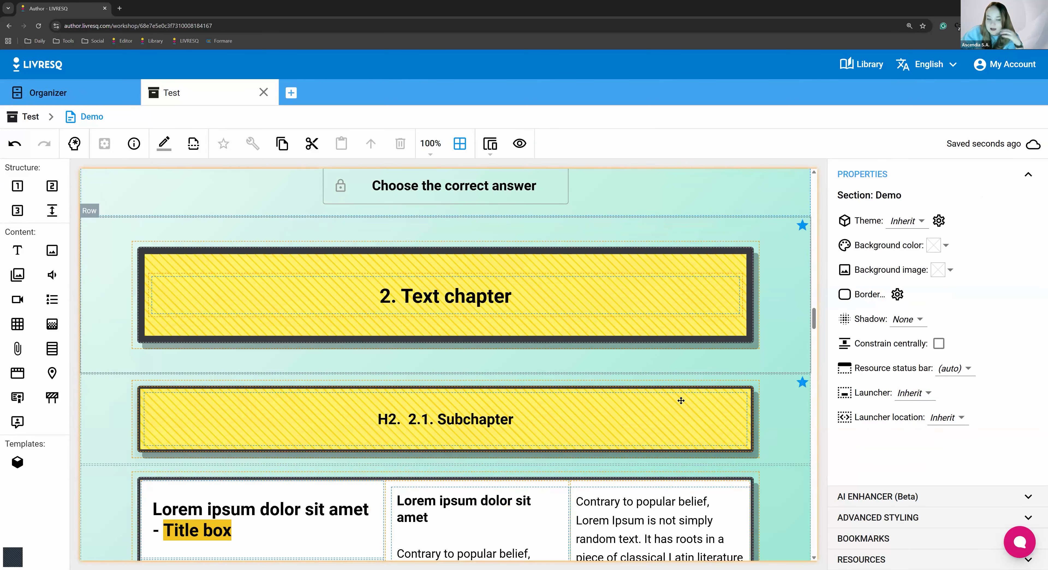
Copy the whole row holding the hand blender image and accordion below the "3 Subchapter" heading
scroll(638, 436, "down", 2)
scroll(638, 437, "down", 15)
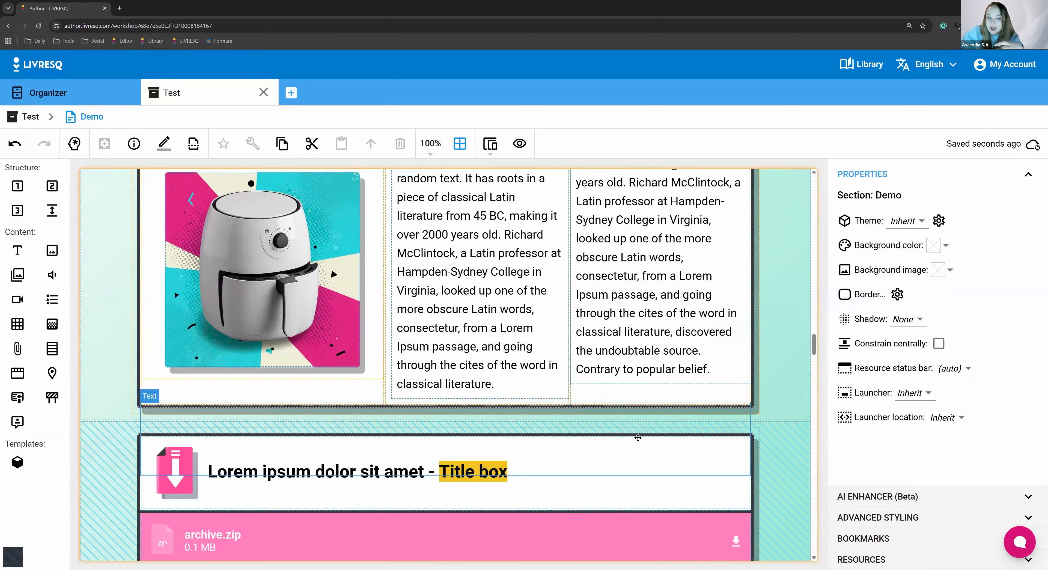
scroll(637, 433, "down", 15)
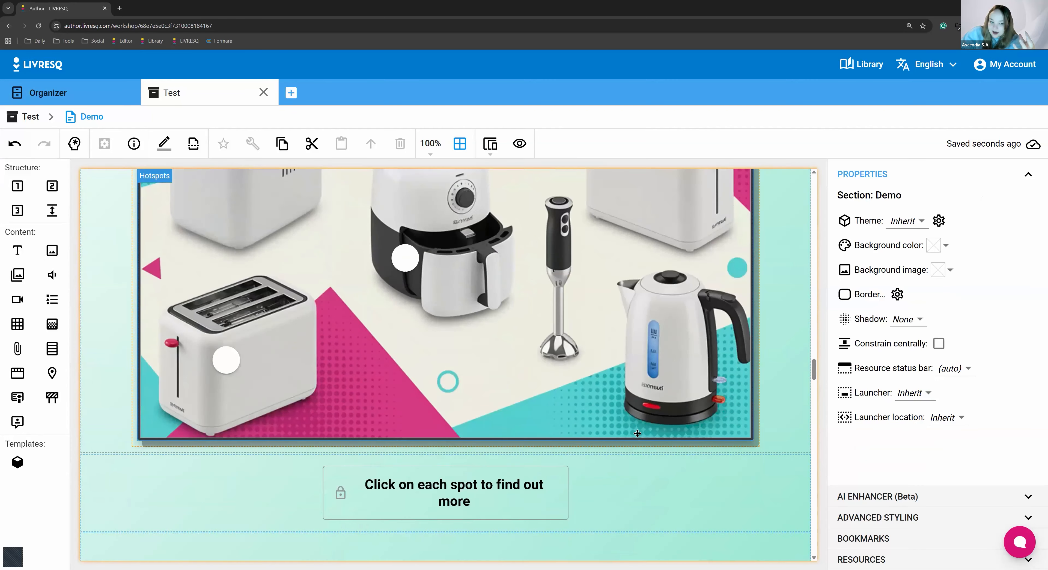
scroll(590, 460, "down", 15)
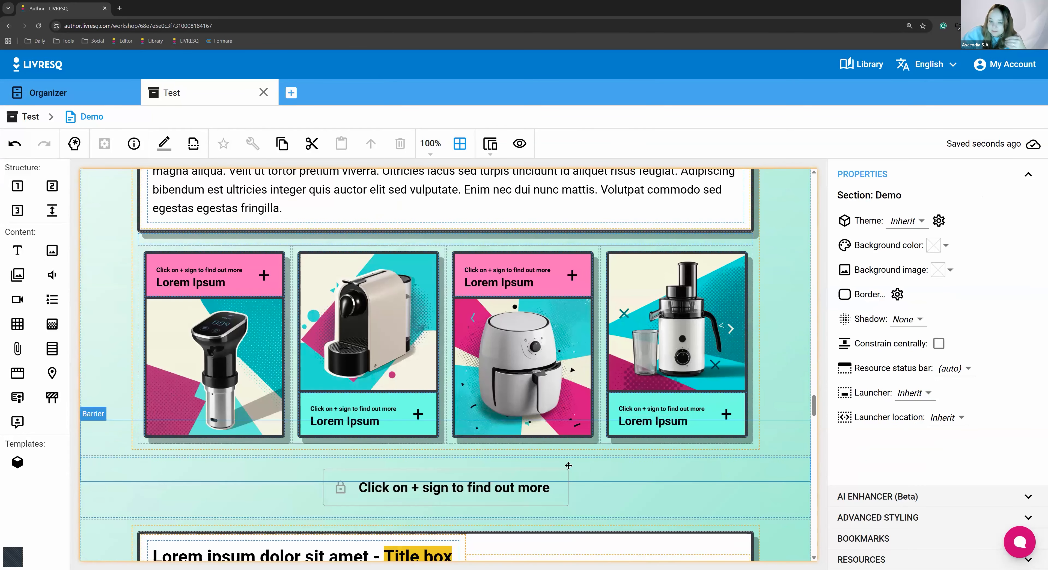
scroll(635, 467, "down", 15)
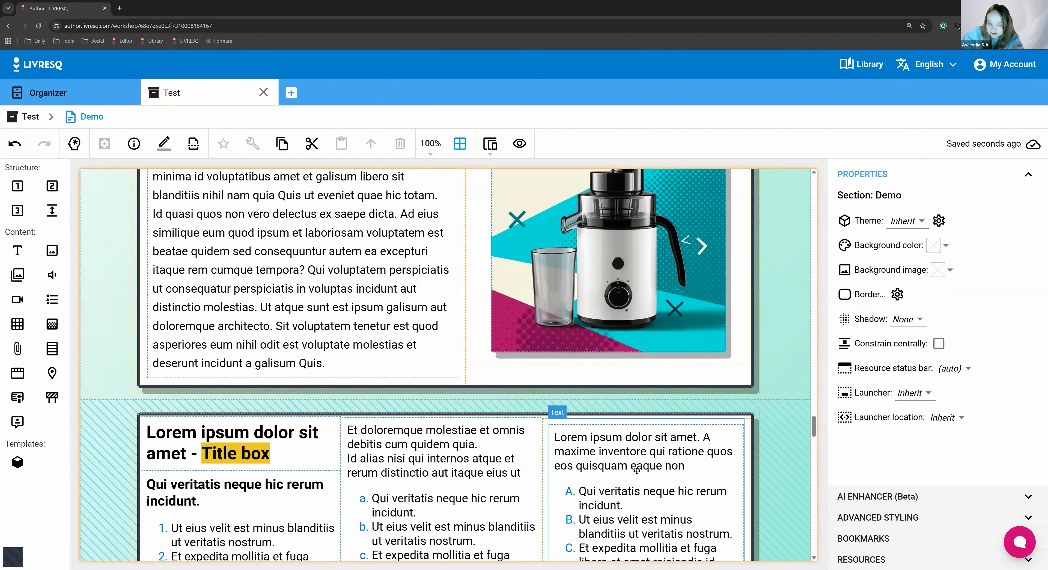
scroll(618, 466, "down", 10)
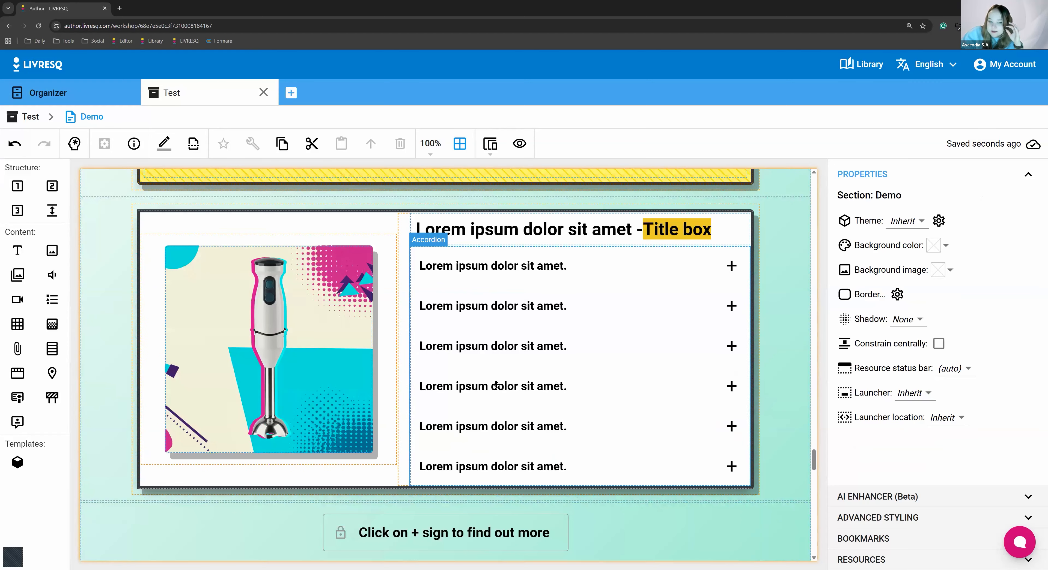
left_click(507, 389)
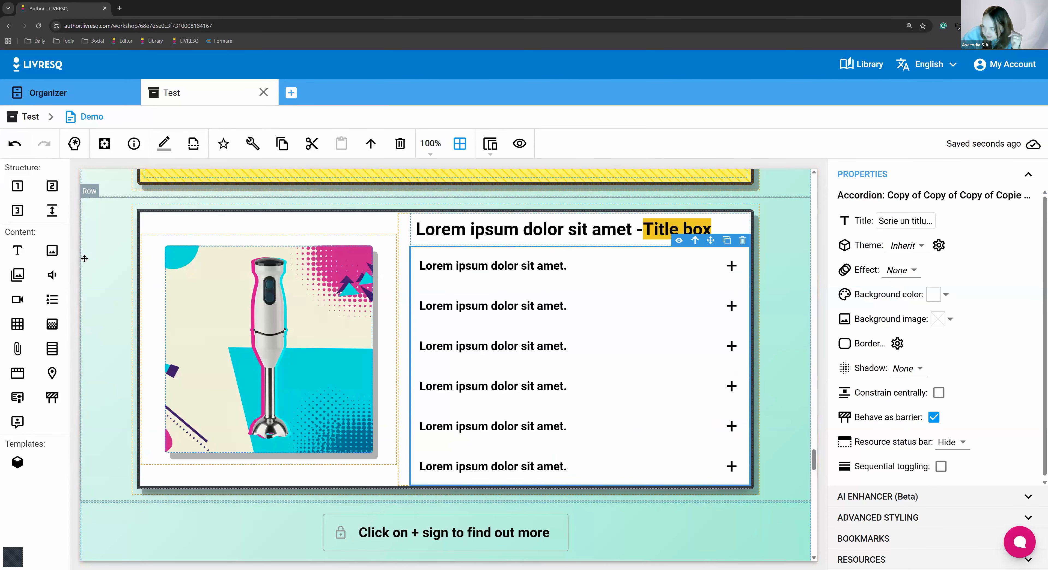
left_click(84, 259)
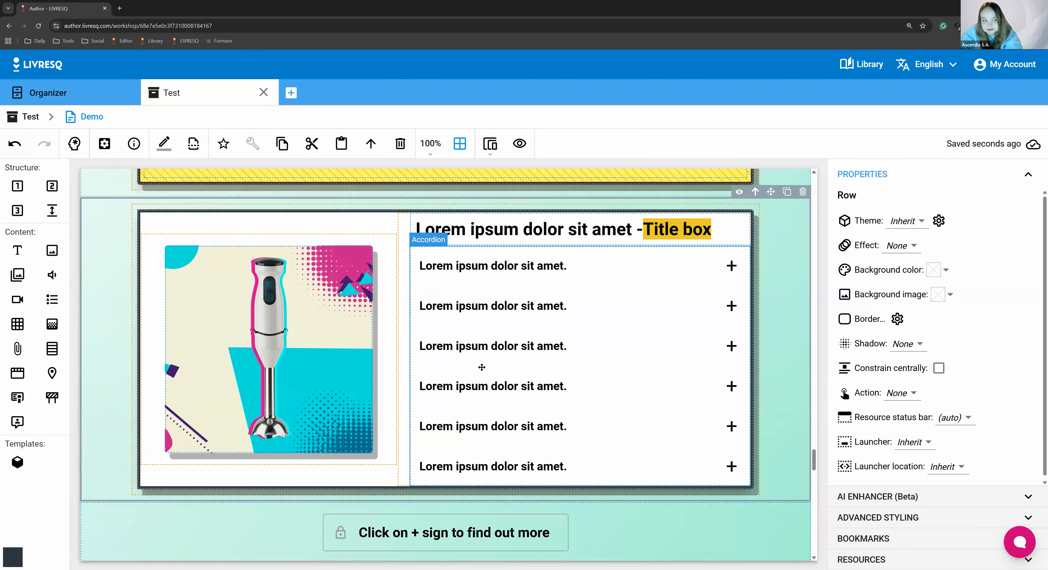
scroll(482, 368, "up", 15)
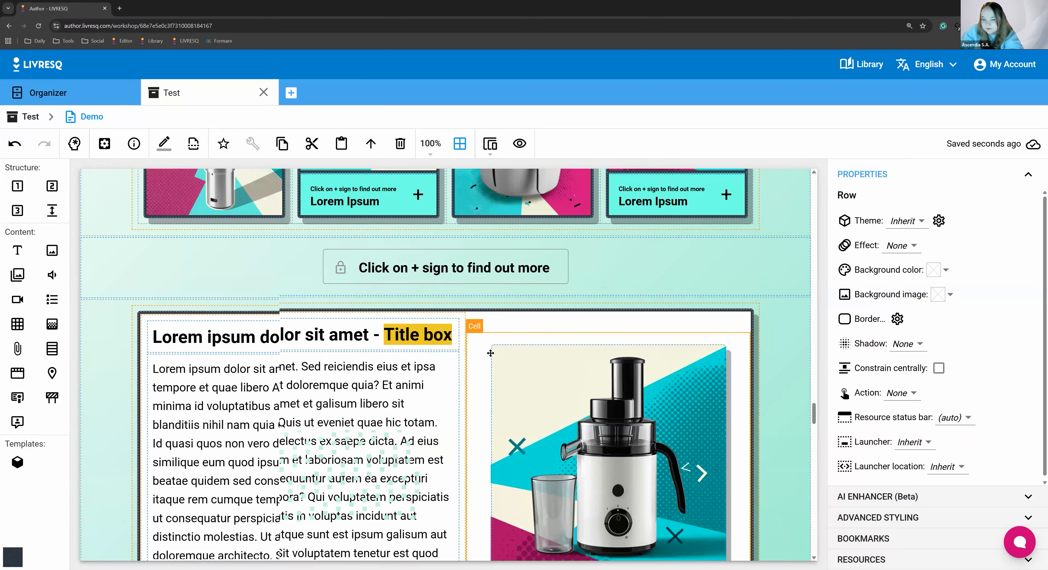
scroll(490, 353, "up", 8)
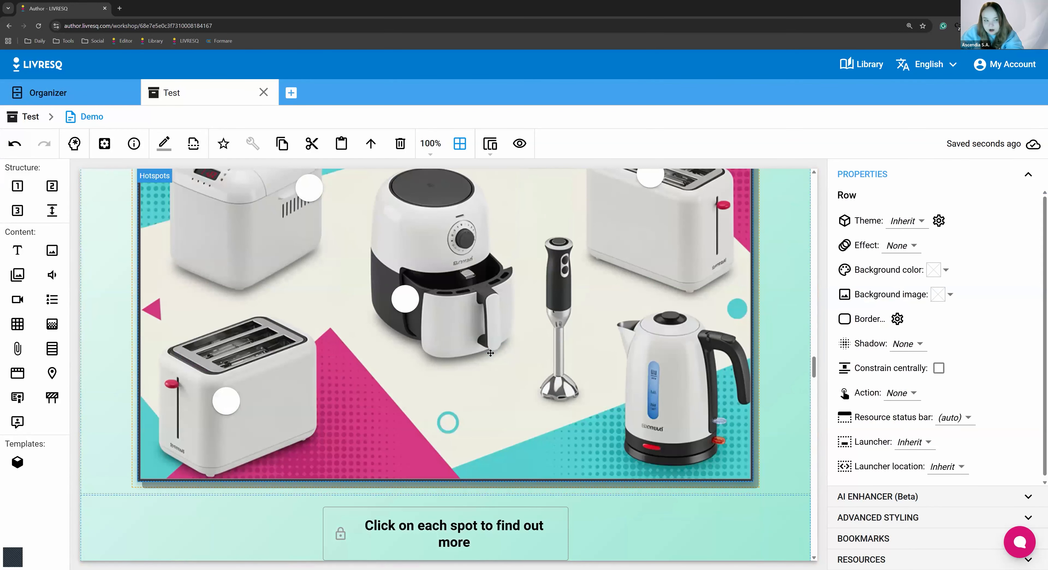
scroll(490, 353, "down", 4)
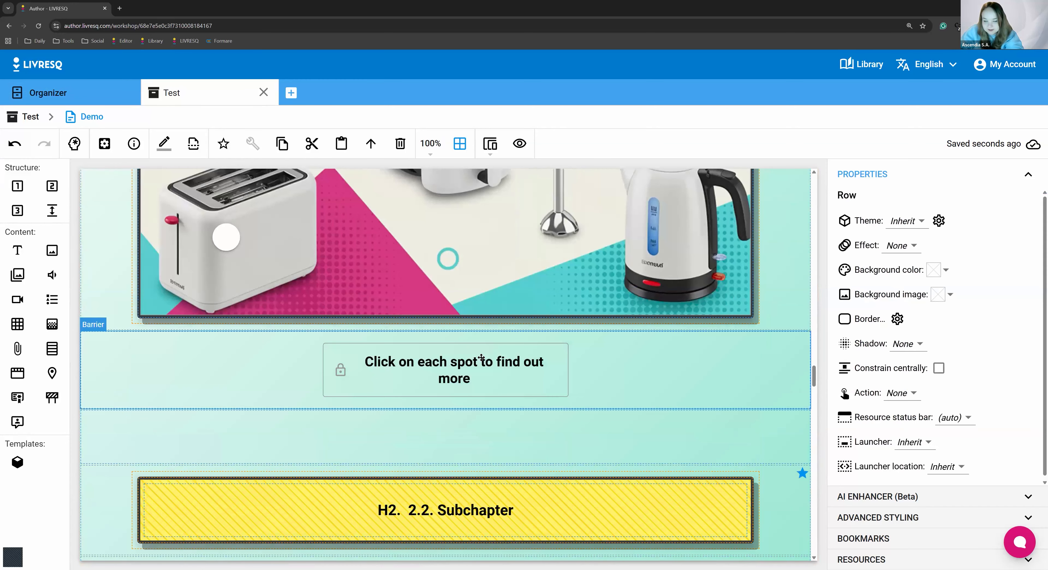
scroll(481, 358, "down", 20)
scroll(794, 285, "up", 5)
scroll(794, 286, "up", 3)
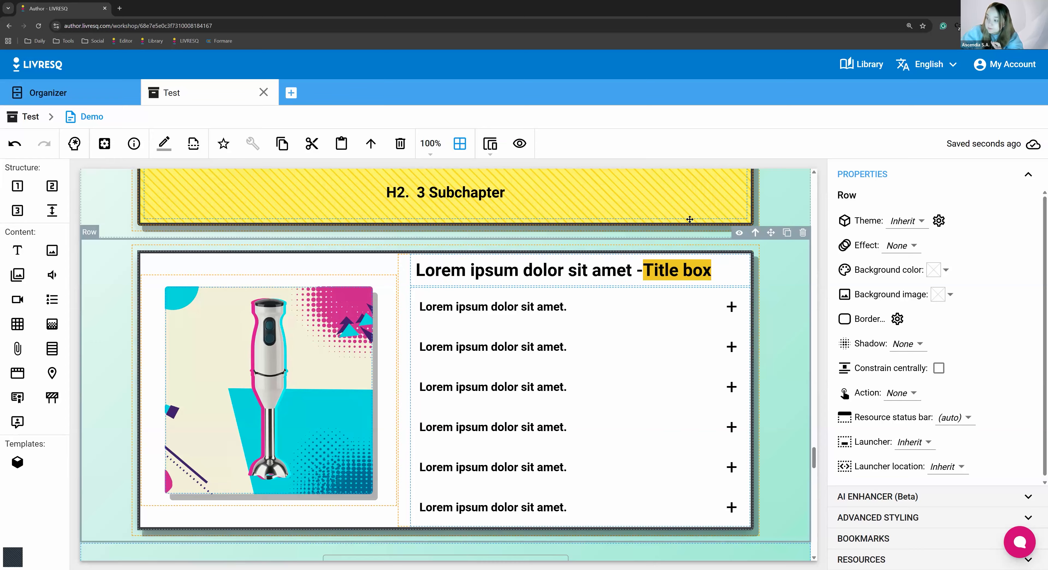
left_click(283, 145)
Paste the copied accordion row directly after the "Click play to watch the video" barrier, above "1.1. Subchapter"
scroll(732, 344, "up", 4)
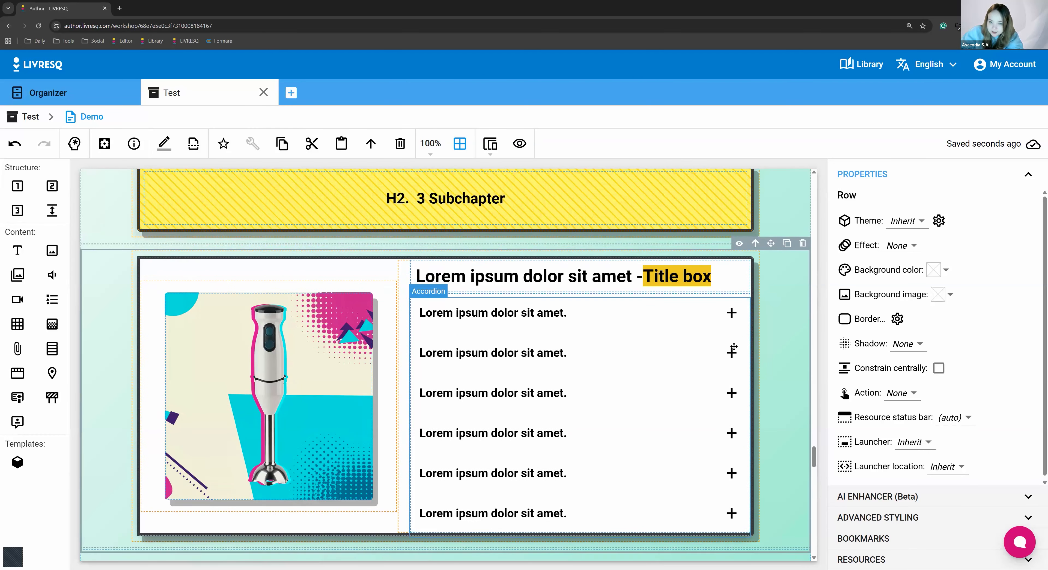
scroll(731, 344, "up", 20)
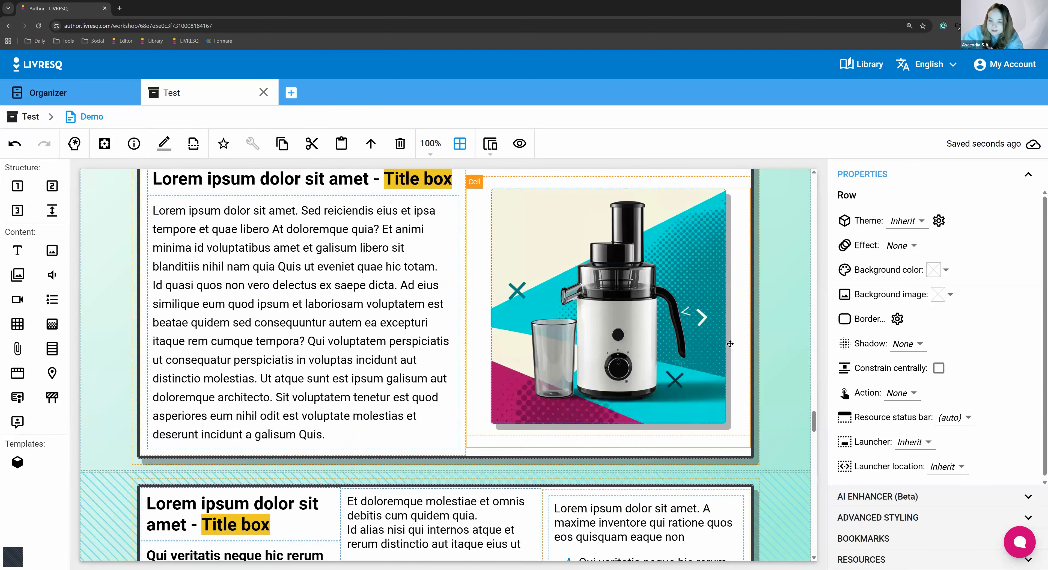
scroll(730, 343, "up", 20)
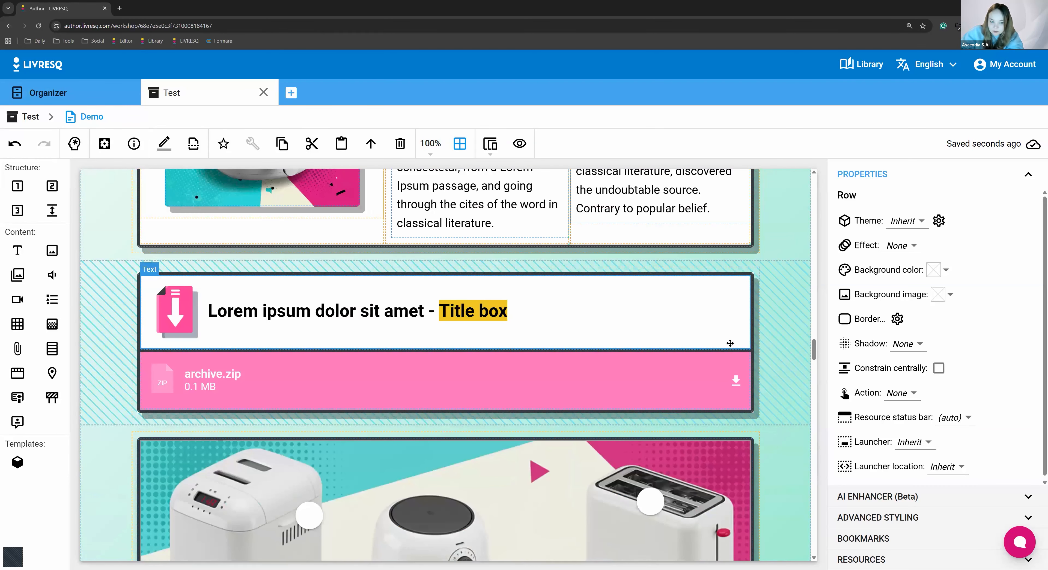
scroll(730, 343, "up", 20)
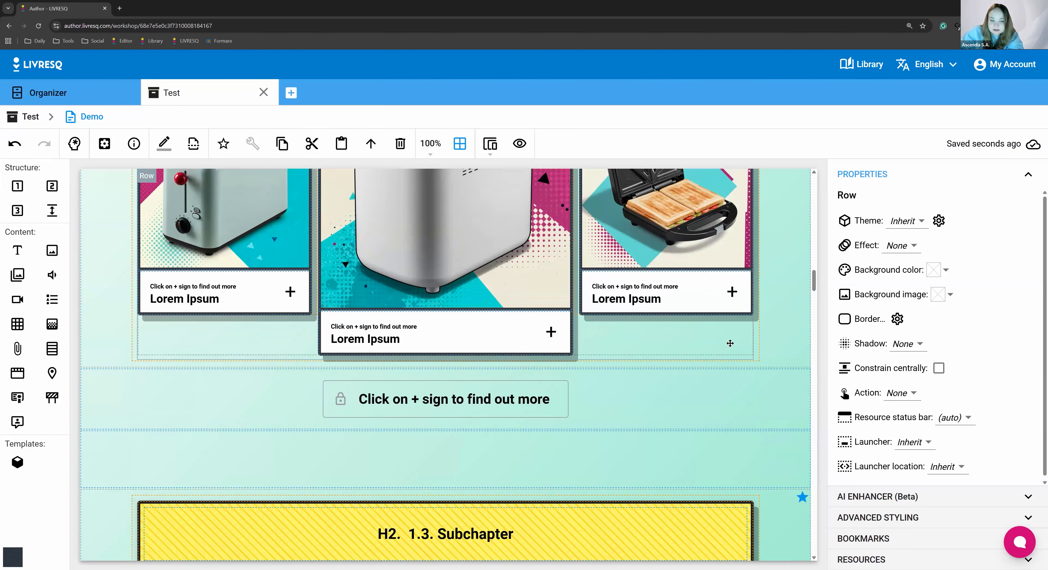
scroll(730, 343, "up", 15)
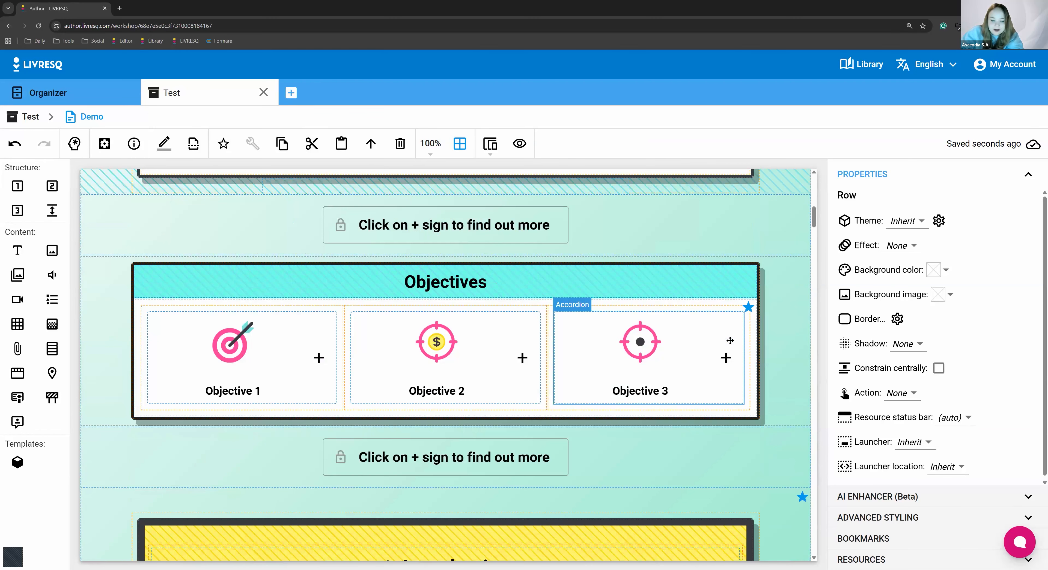
scroll(743, 338, "down", 5)
scroll(780, 338, "down", 10)
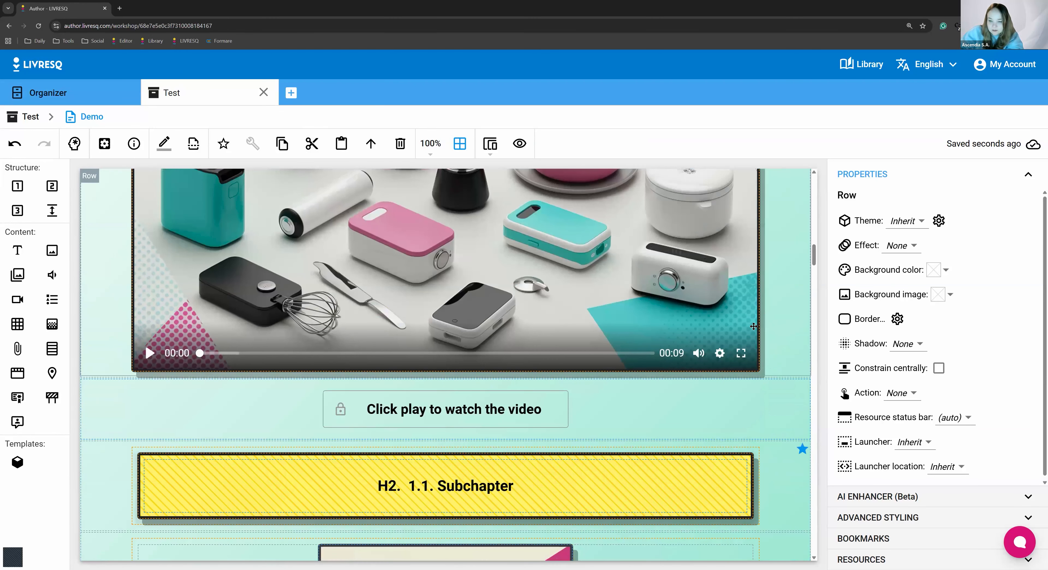
left_click(615, 353)
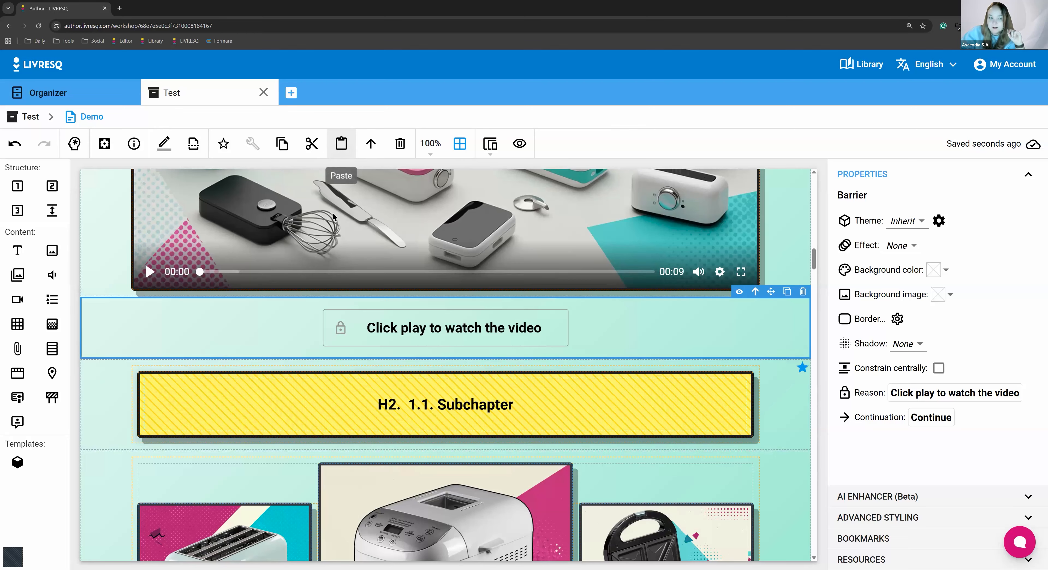
left_click(341, 146)
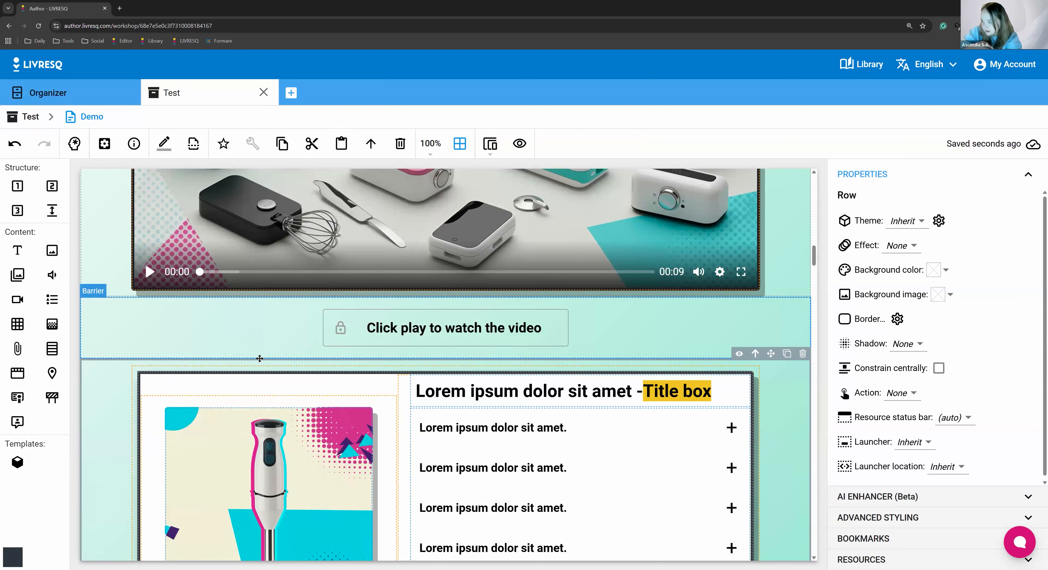
scroll(449, 386, "down", 5)
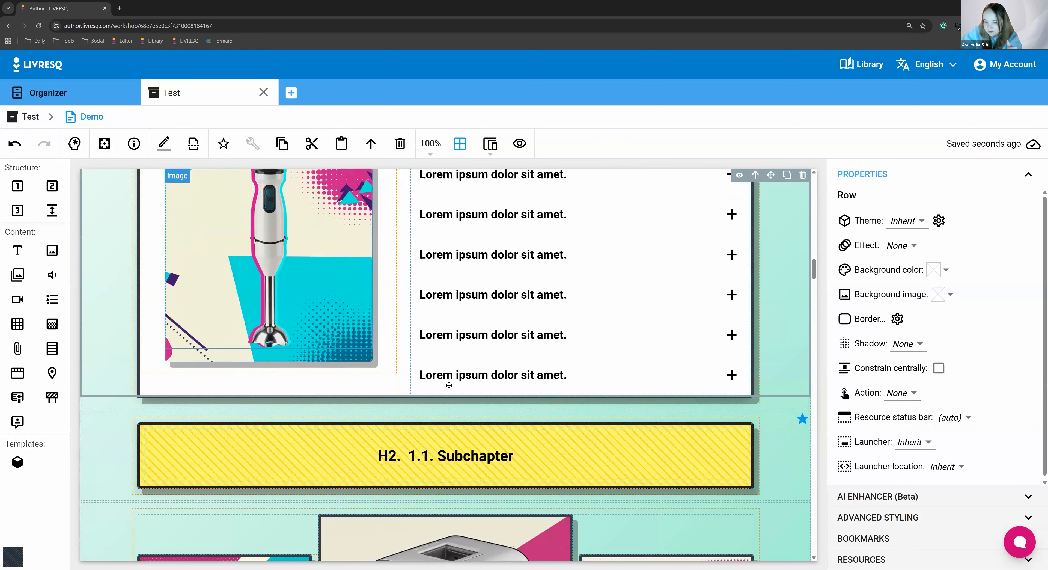
Select the range from the vertical spacer above "2.2. Subchapter" to the original accordion row and review what it covers
scroll(449, 385, "down", 20)
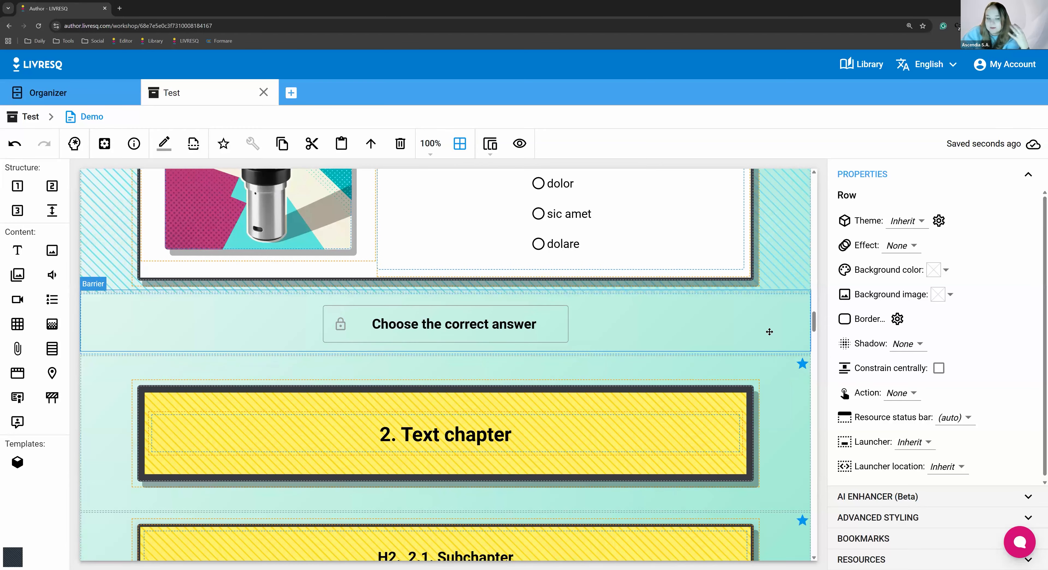
scroll(741, 250, "down", 5)
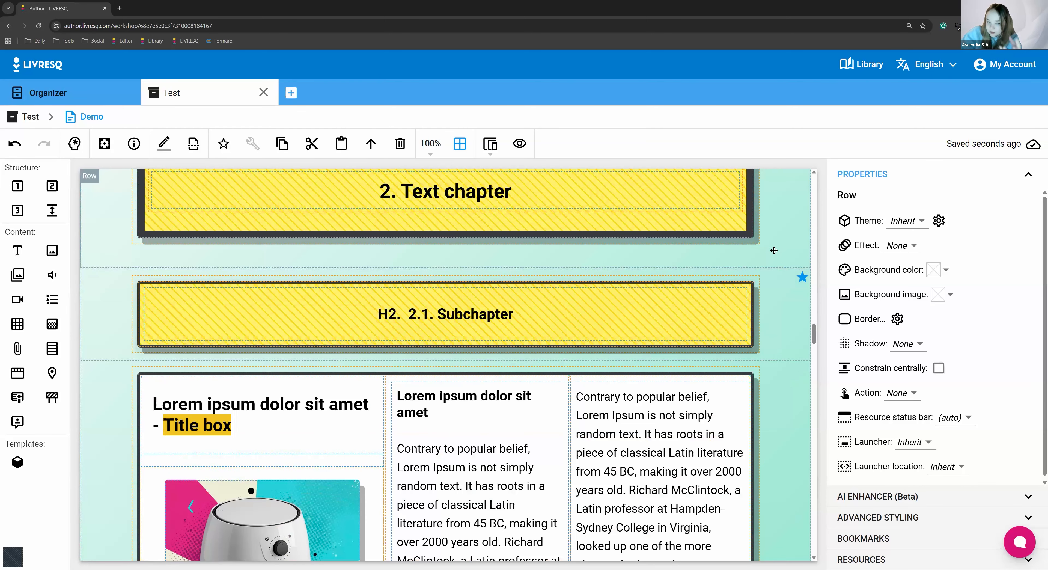
scroll(637, 367, "down", 9)
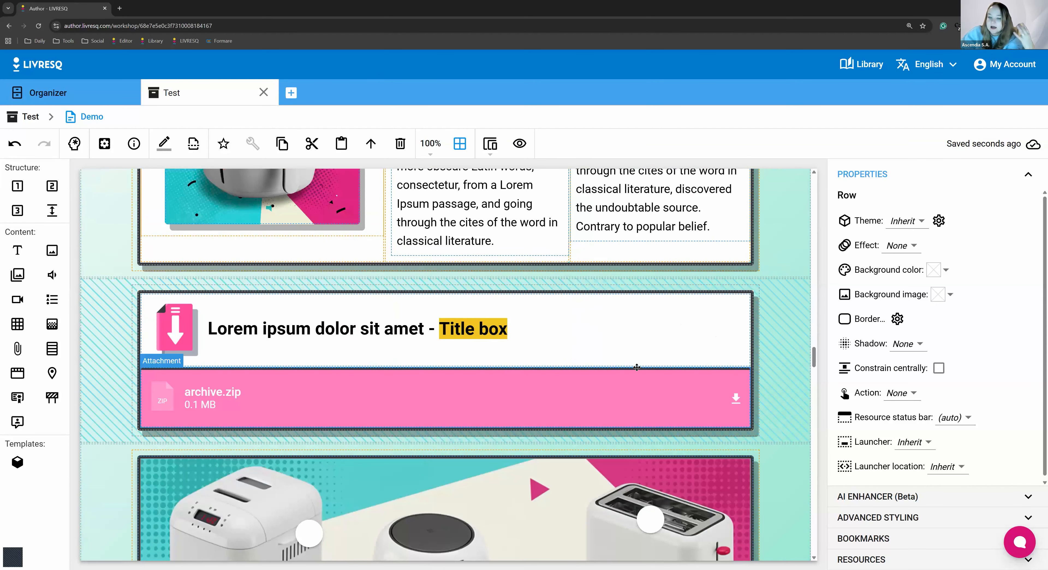
scroll(637, 367, "down", 7)
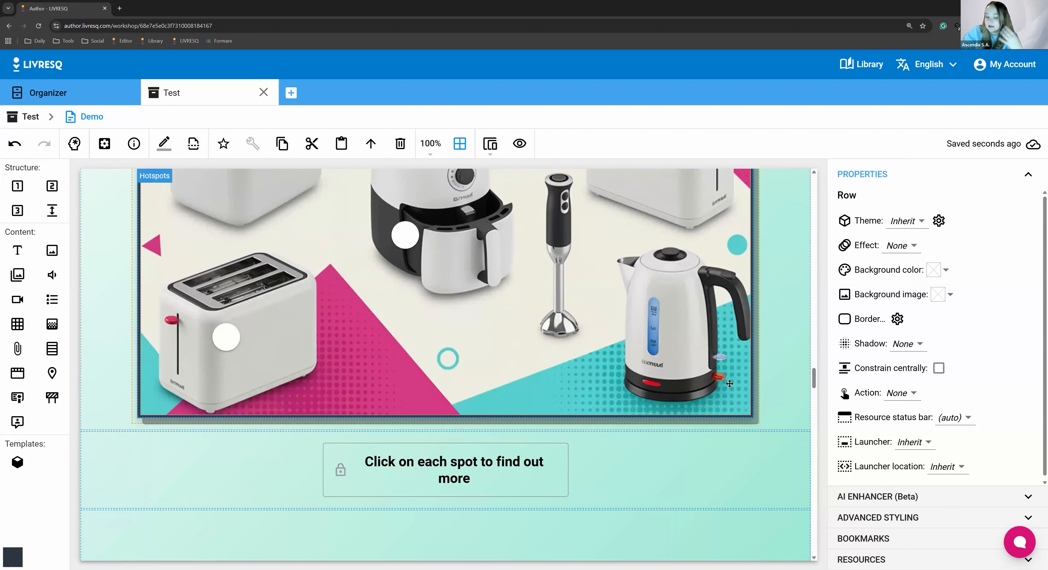
scroll(737, 386, "down", 5)
left_click(752, 303)
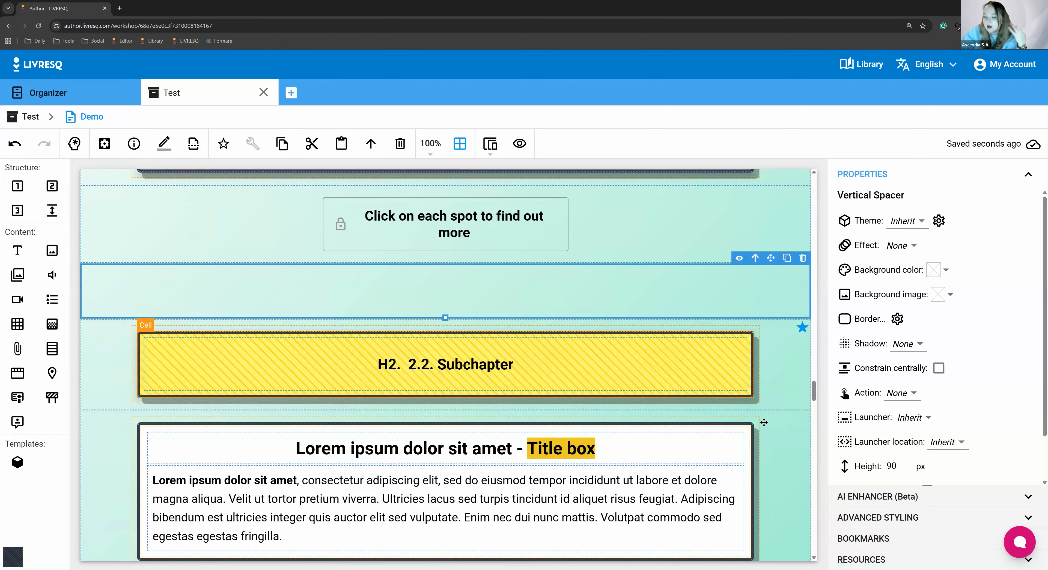
scroll(753, 366, "down", 8)
scroll(739, 304, "up", 6)
scroll(740, 303, "up", 2)
scroll(740, 322, "down", 8)
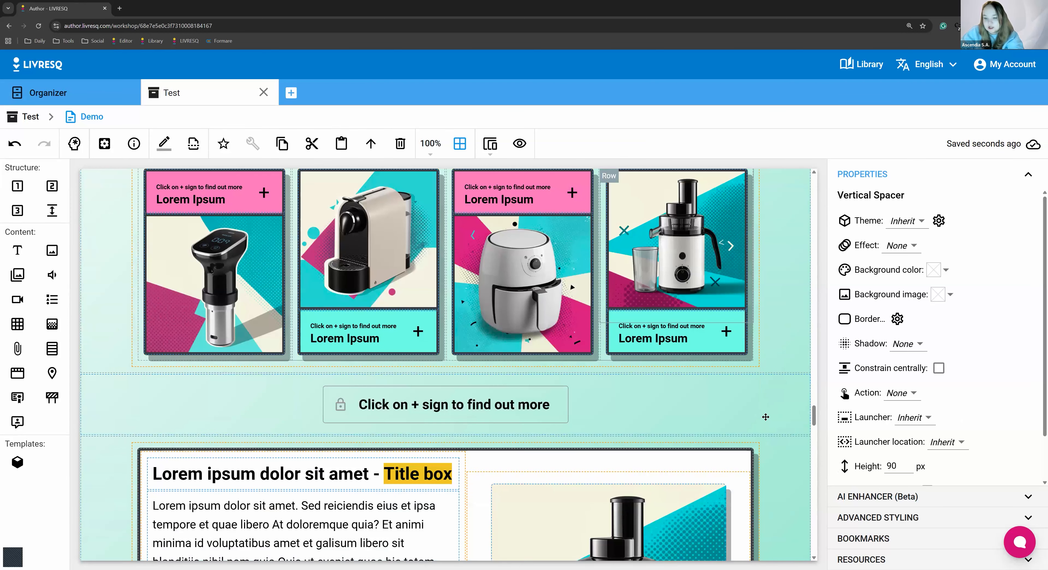
scroll(773, 407, "down", 15)
left_click(778, 398, "shift")
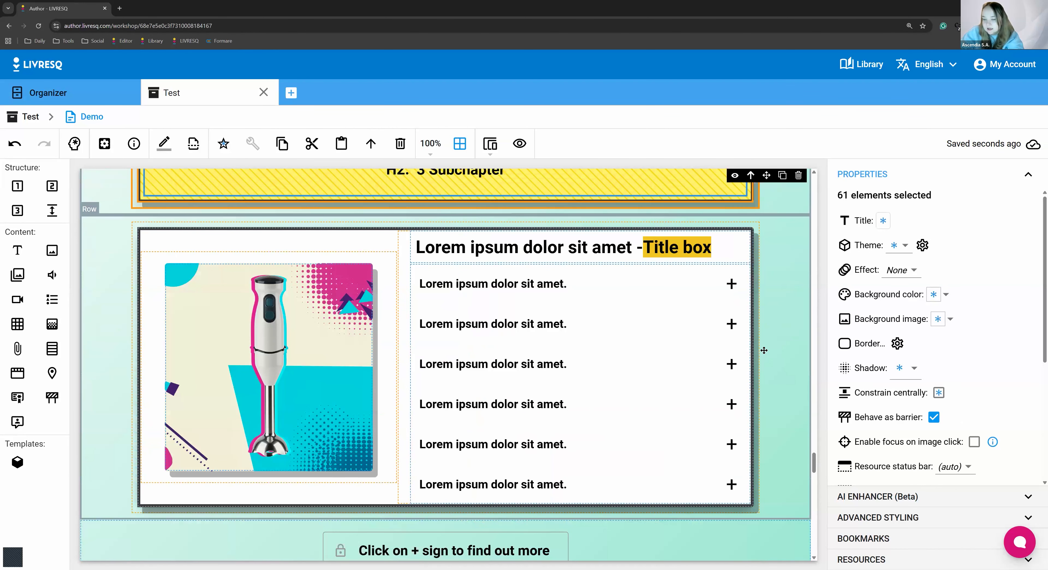
scroll(761, 350, "up", 4)
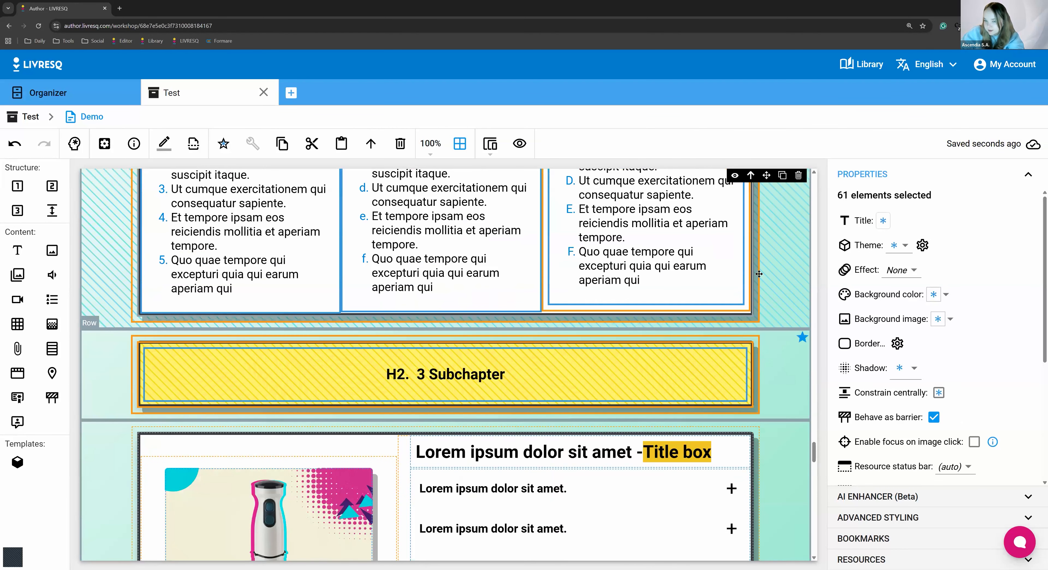
scroll(759, 274, "down", 8)
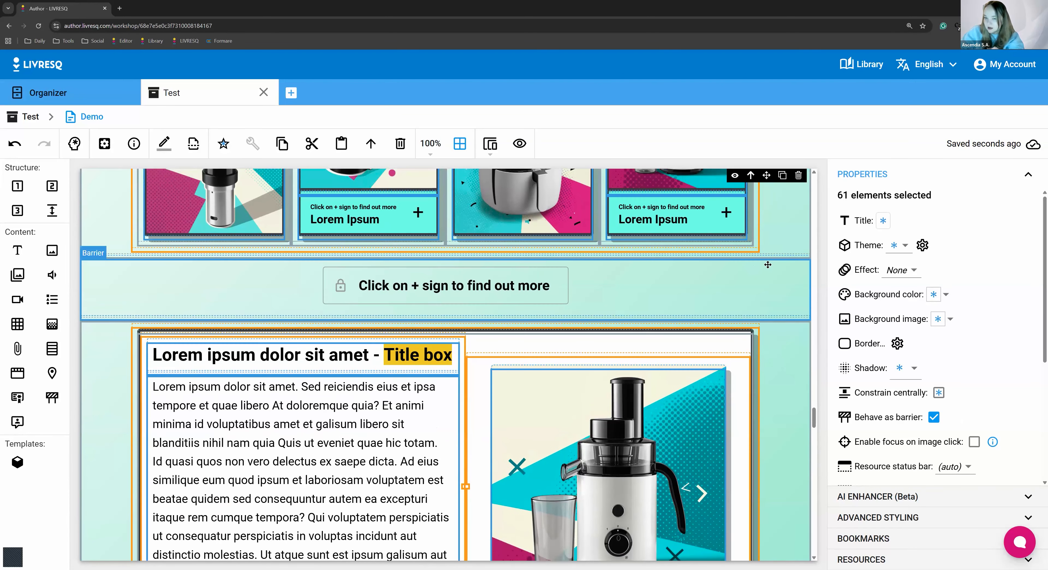
scroll(768, 264, "up", 3)
Delete all blocks from the vertical spacer above "2.2. Subchapter" through the original accordion row under "3 Subchapter" in one go
left_click(742, 437)
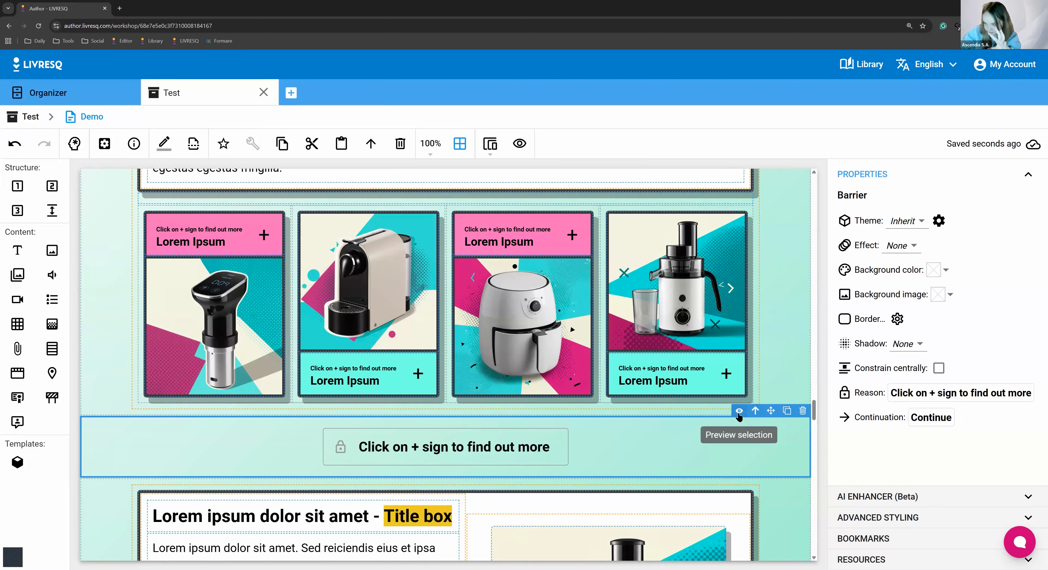
scroll(728, 458, "up", 6)
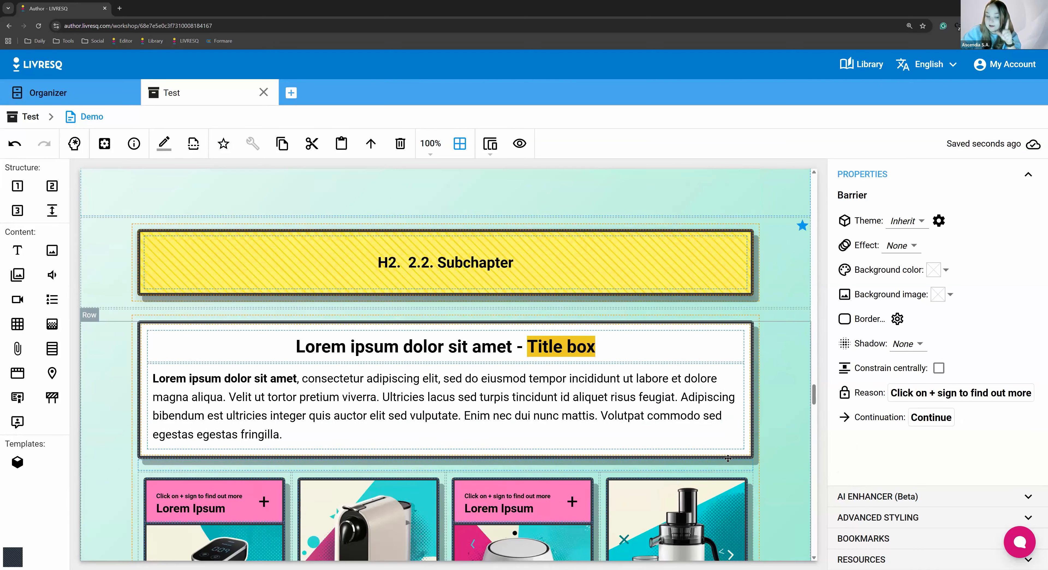
scroll(728, 458, "up", 5)
left_click(731, 449)
scroll(775, 438, "down", 5)
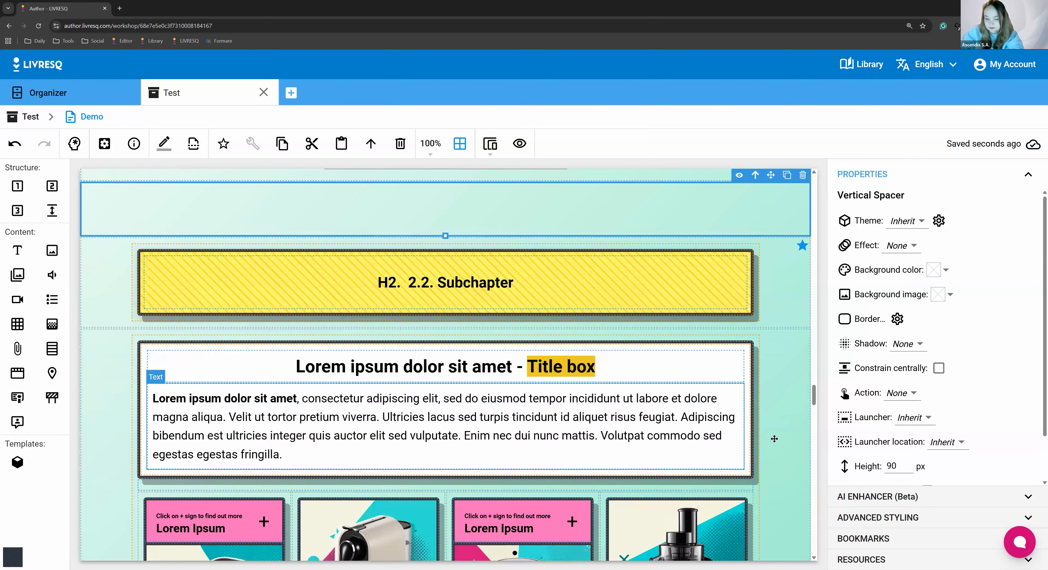
scroll(774, 438, "down", 8)
scroll(783, 460, "up", 5)
left_click(784, 459)
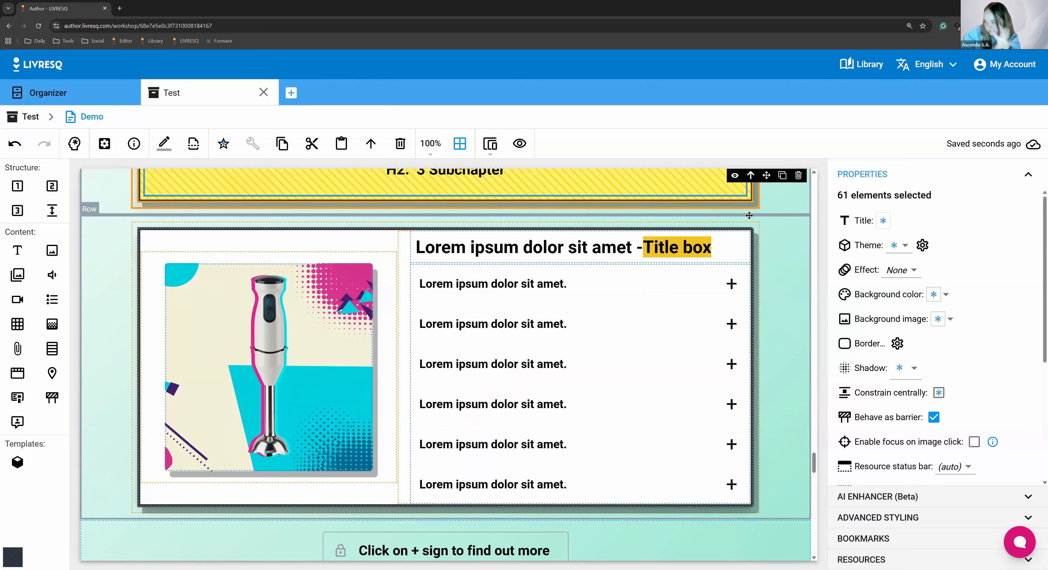
left_click(798, 175)
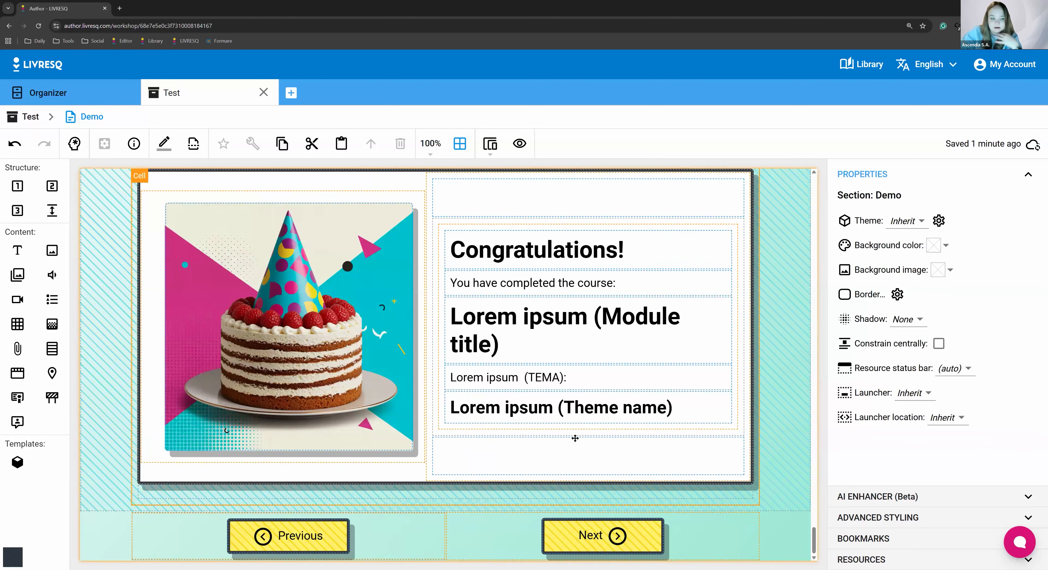
scroll(691, 409, "up", 5)
scroll(716, 423, "up", 15)
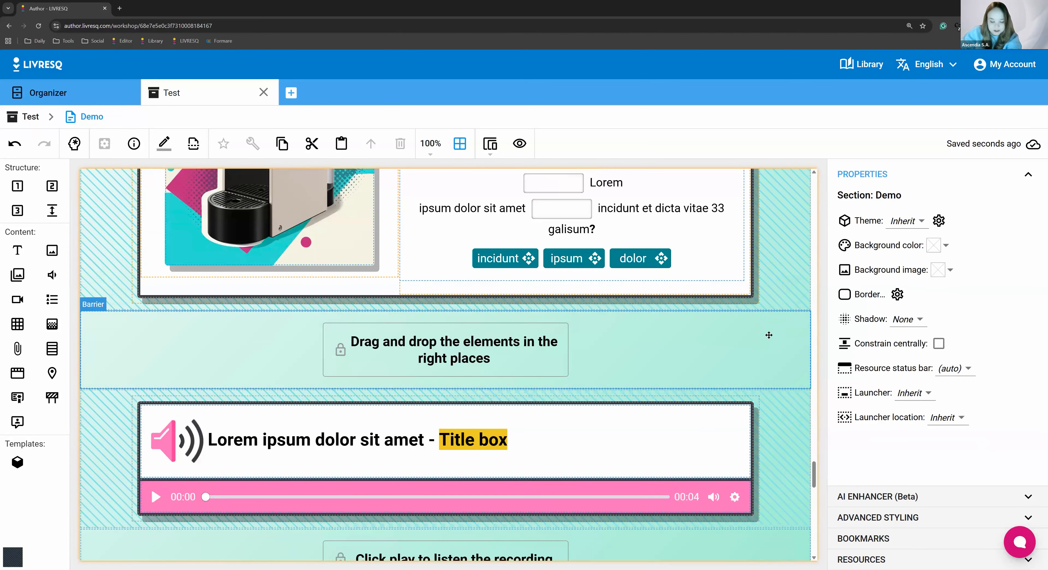
scroll(713, 367, "up", 10)
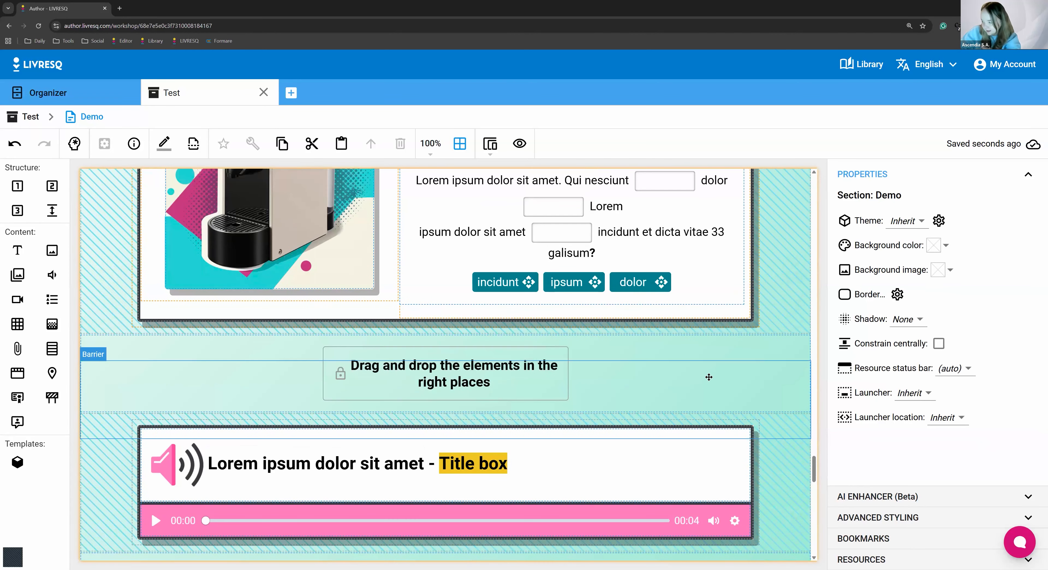
Inspect the three-product row under "1.1. Subchapter" and the properties of the accordion below the toaster image
scroll(709, 381, "up", 10)
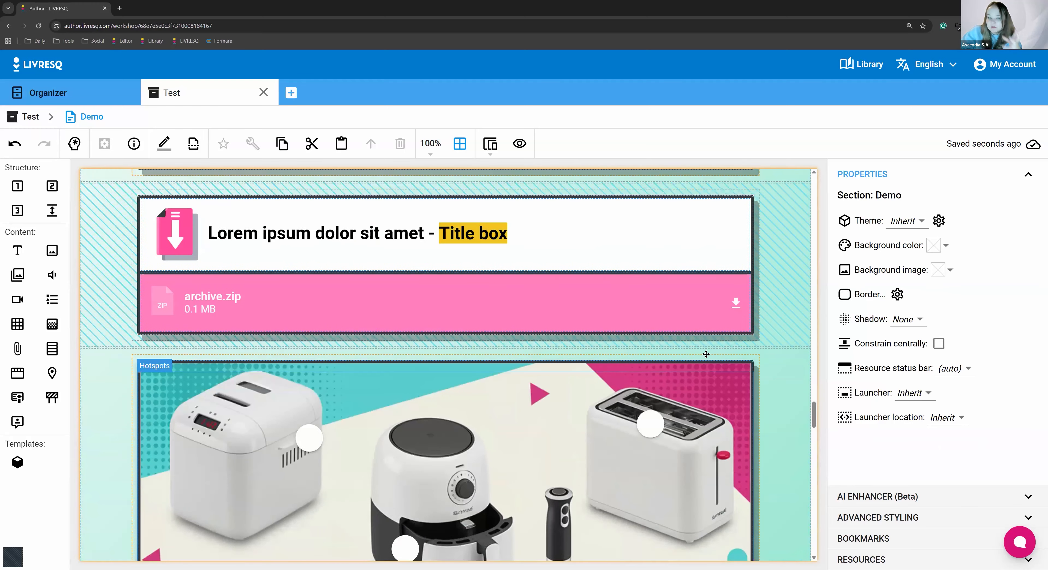
scroll(706, 362, "up", 10)
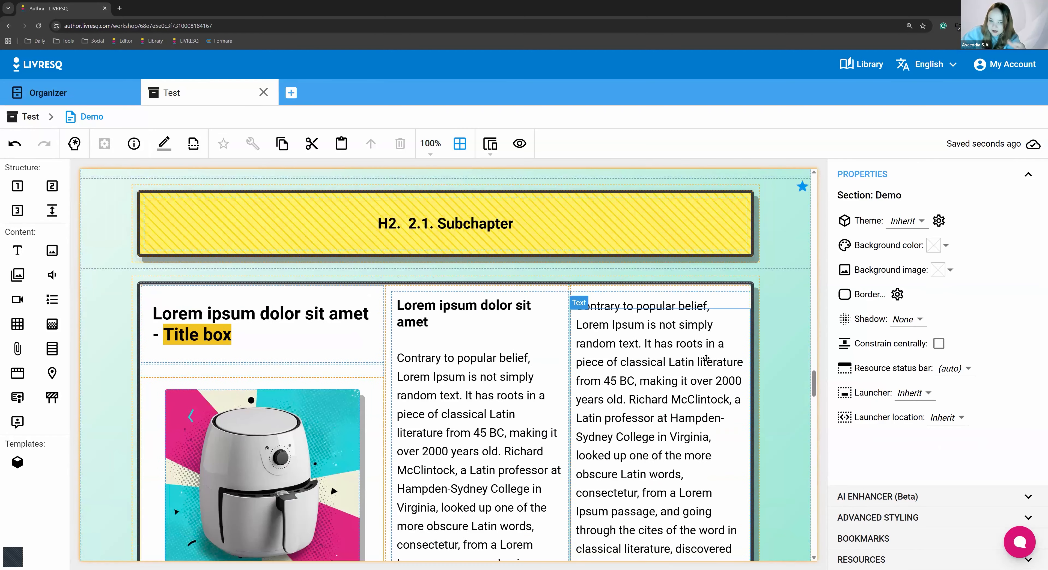
scroll(703, 350, "up", 10)
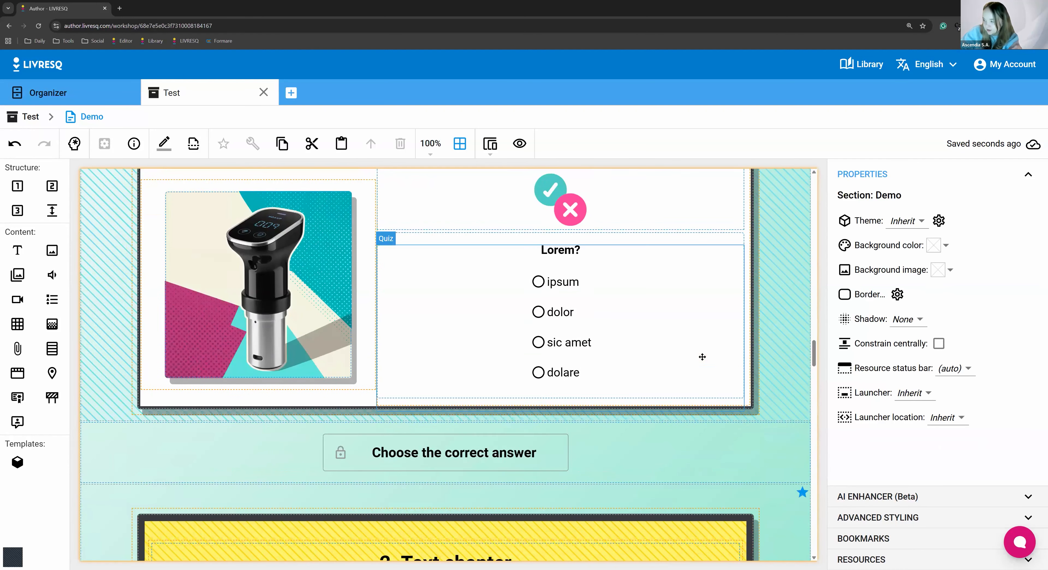
scroll(704, 337, "up", 10)
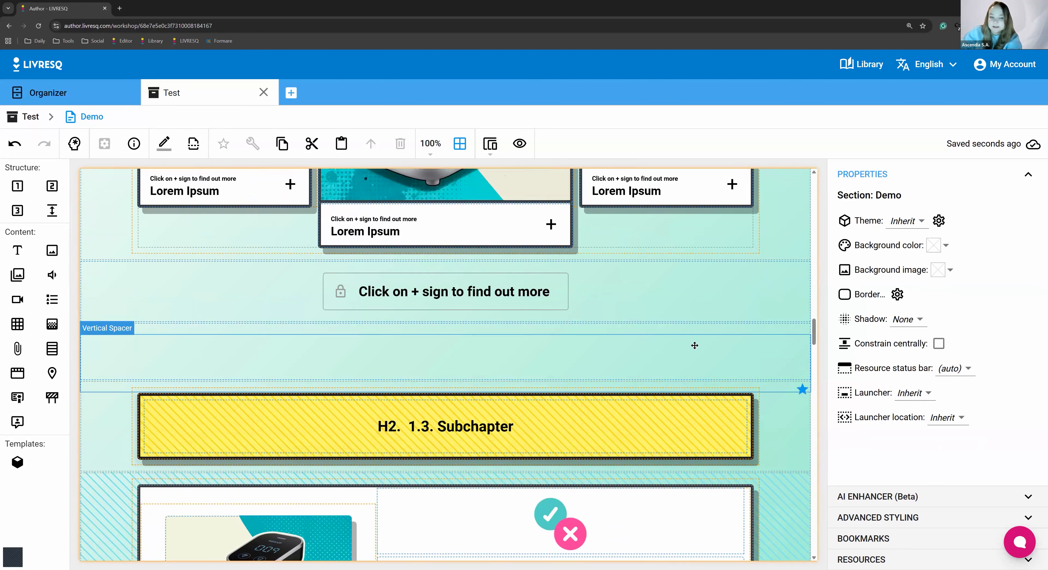
left_click(762, 312)
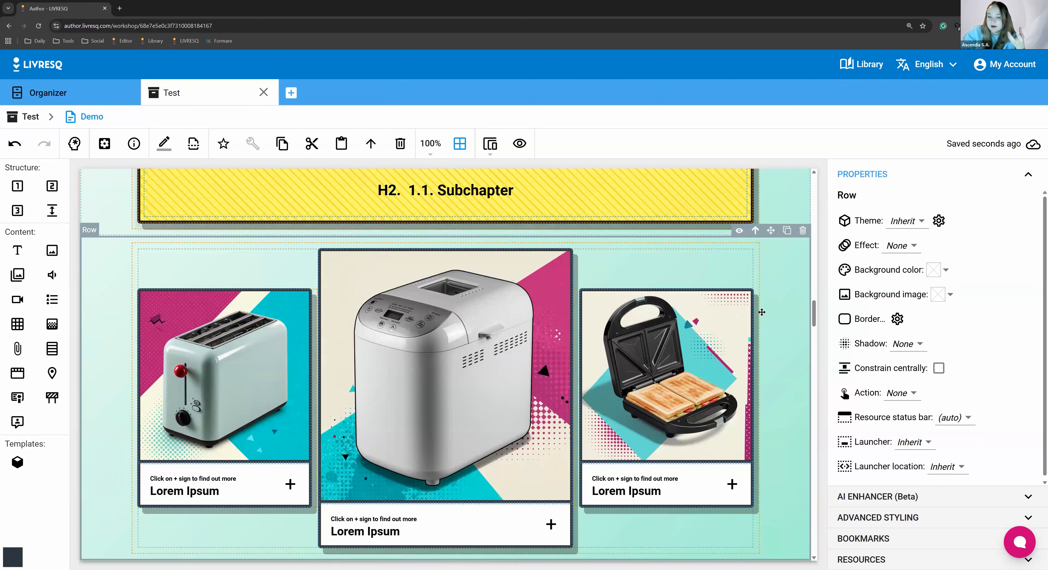
left_click(221, 468)
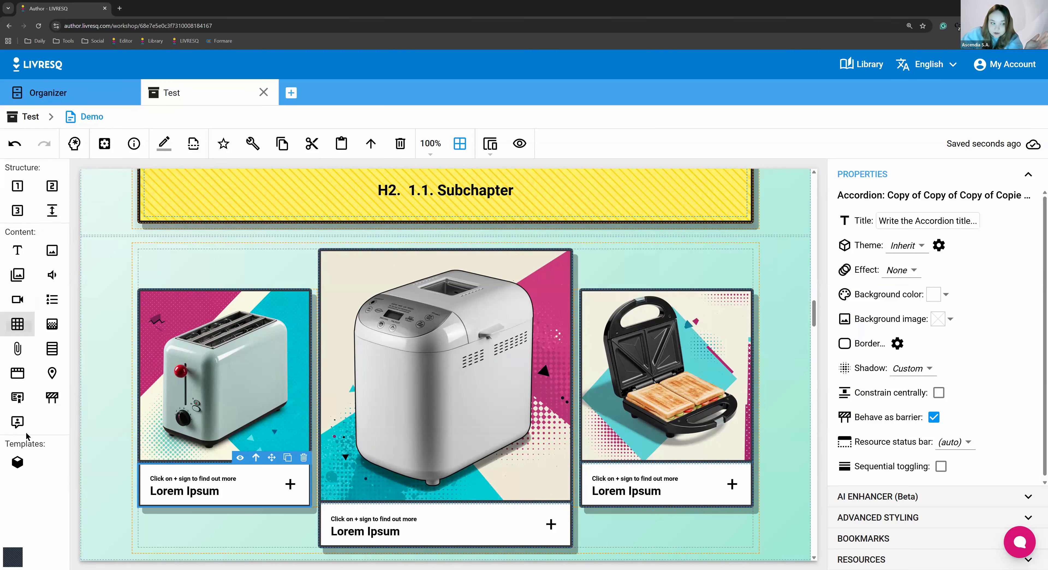
Try adding a gallery block directly below the video inside its row and delete that gallery again
scroll(392, 384, "up", 10)
scroll(360, 350, "down", 4)
scroll(360, 351, "up", 6)
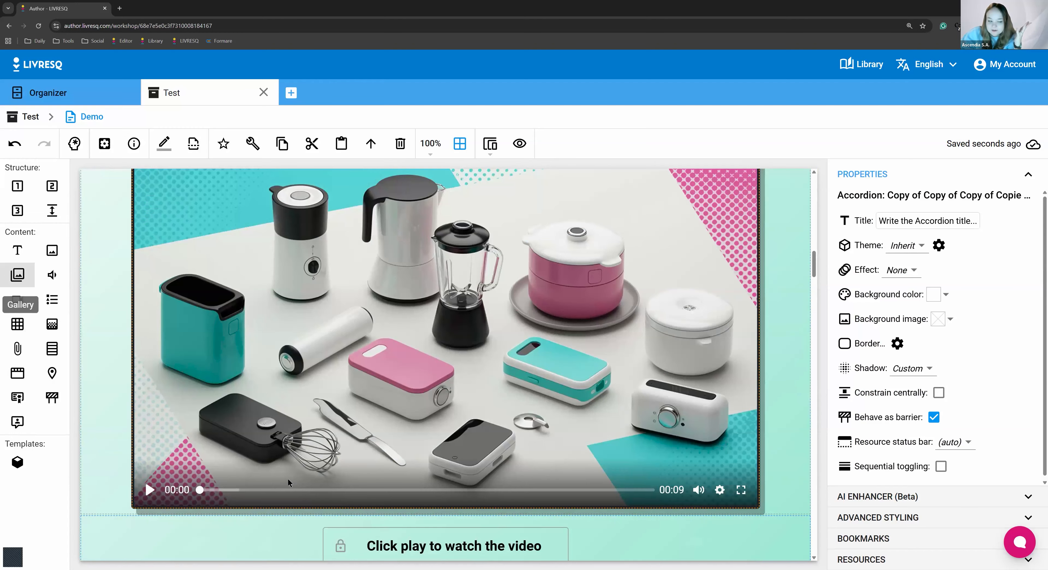
left_click_drag(7, 275, 428, 449)
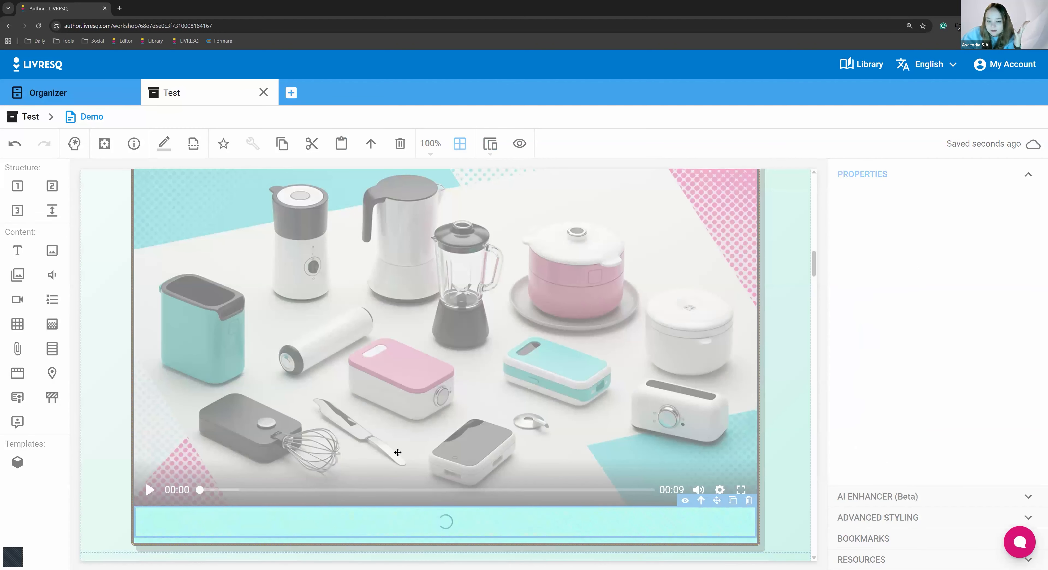
scroll(461, 371, "down", 5)
scroll(456, 445, "up", 7)
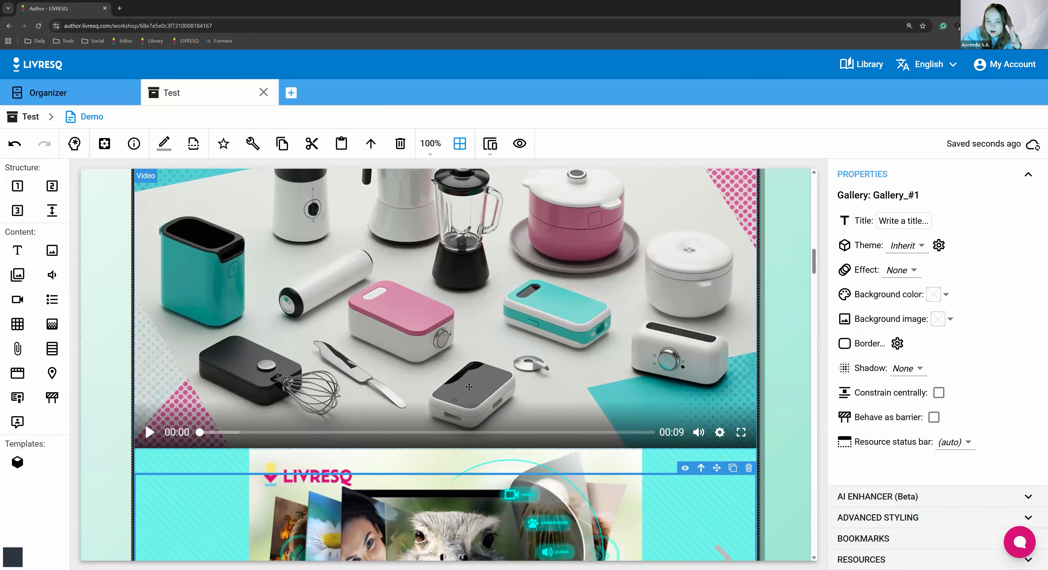
scroll(456, 445, "down", 8)
scroll(481, 415, "up", 4)
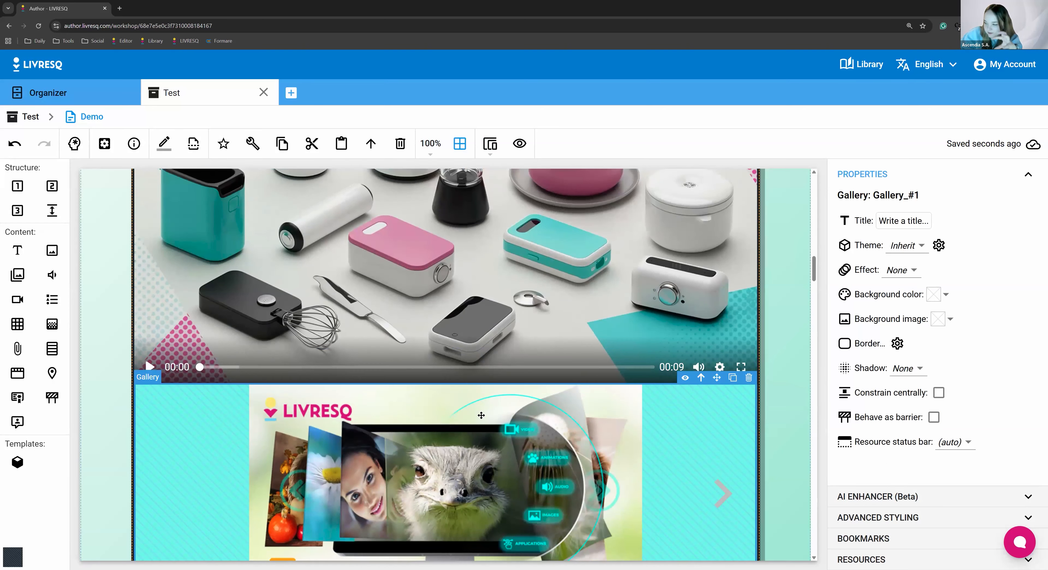
left_click(749, 377)
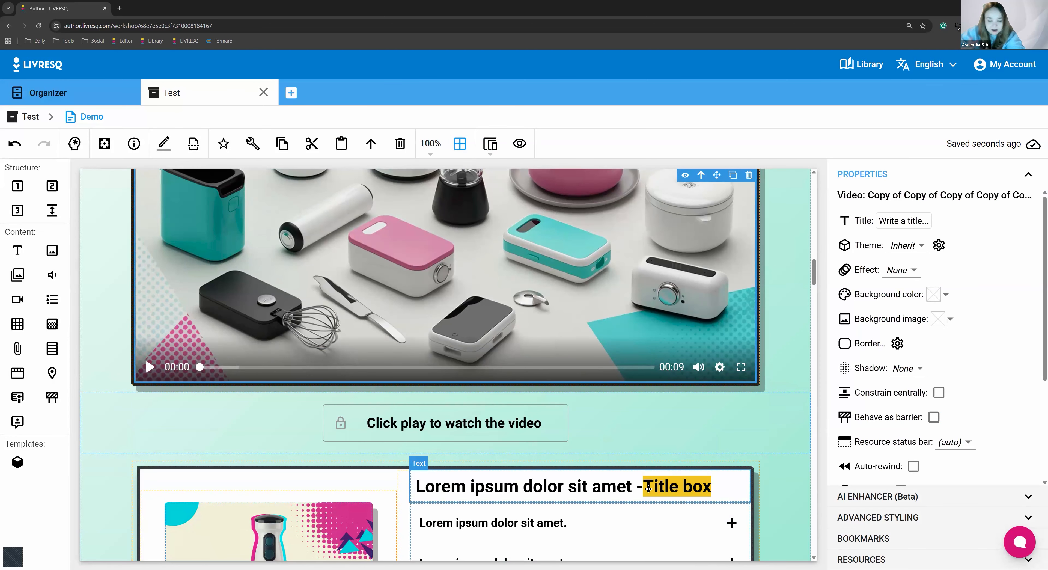
Inspect the hand blender image and the accordion beside it in the row above "1.1. Subchapter"
scroll(781, 425, "down", 5)
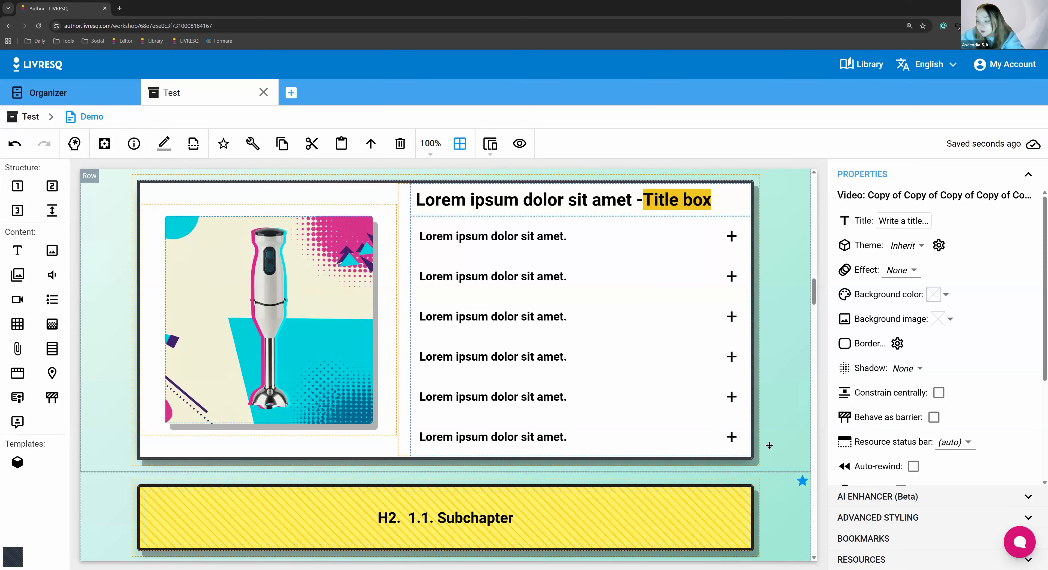
left_click(242, 298)
left_click(453, 317)
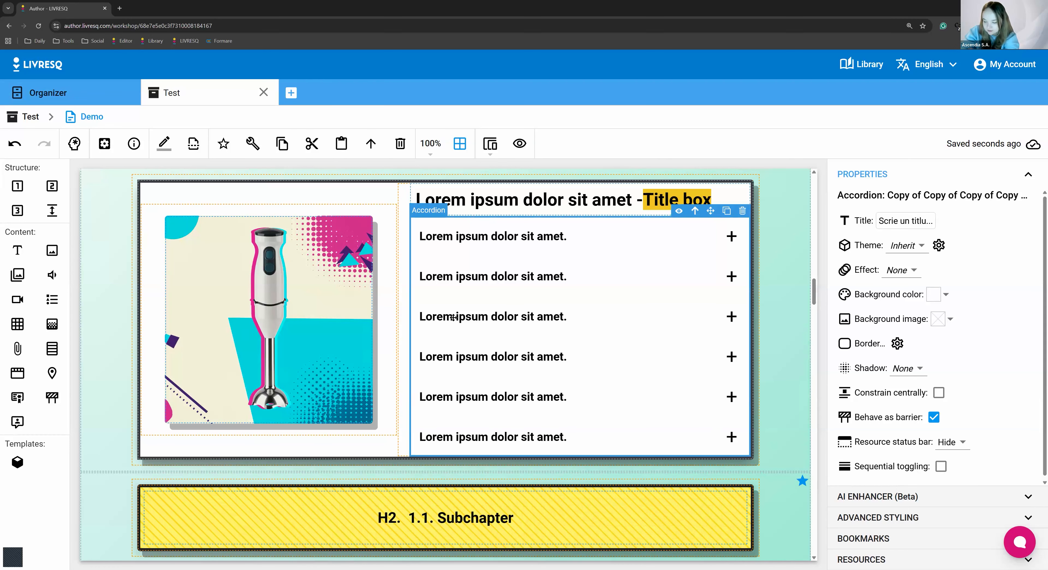
Review the section's opening from the Test title page through the E-learning Navigation Guide's Audience accordion to the Objectives row
scroll(453, 317, "up", 6)
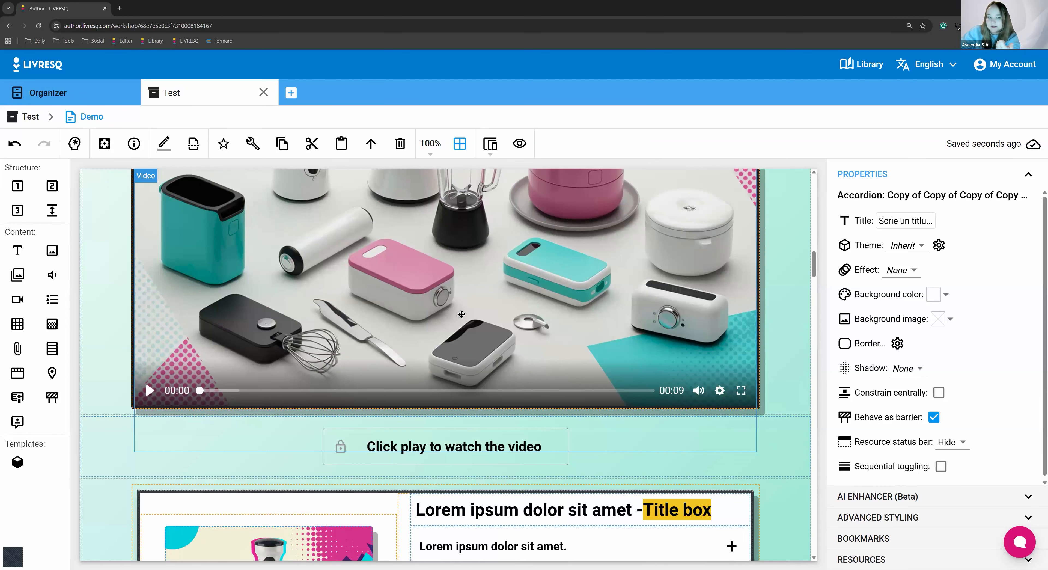
scroll(461, 314, "up", 5)
scroll(462, 314, "up", 15)
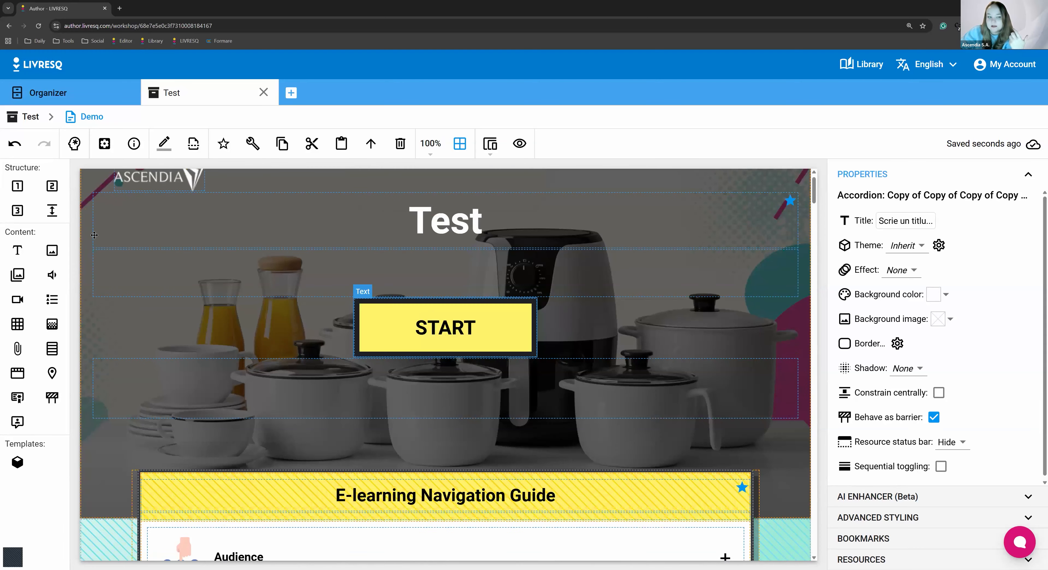
scroll(423, 312, "down", 5)
left_click(263, 265)
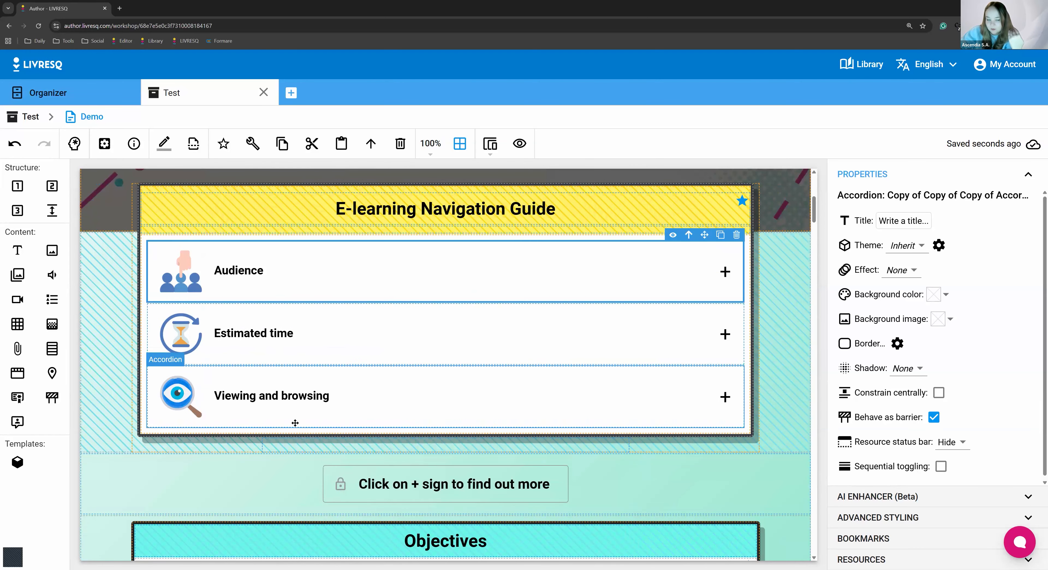
scroll(325, 227, "down", 3)
scroll(325, 331, "up", 2)
scroll(329, 321, "up", 2)
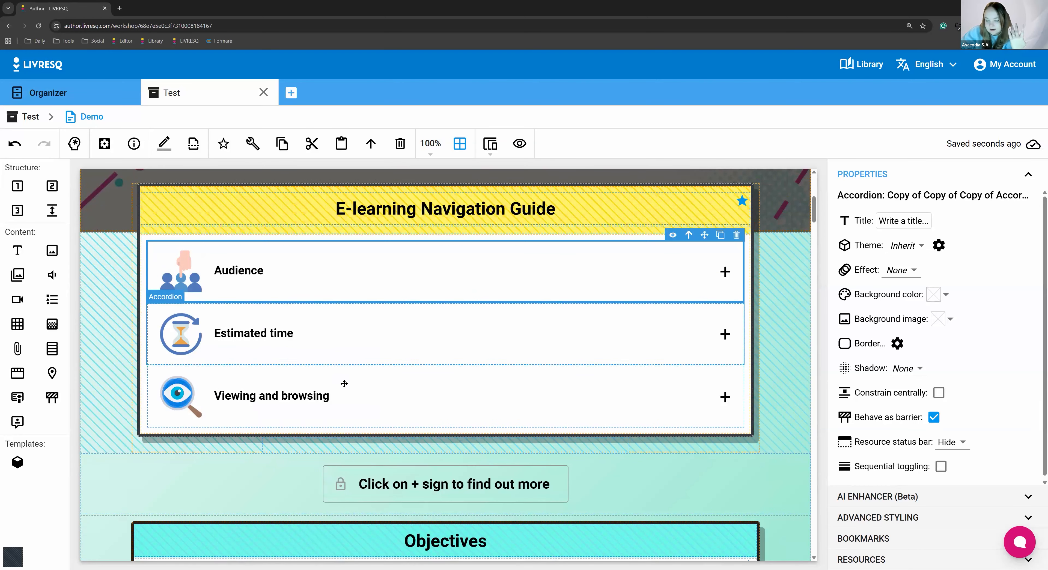
scroll(331, 403, "down", 2)
scroll(331, 404, "down", 4)
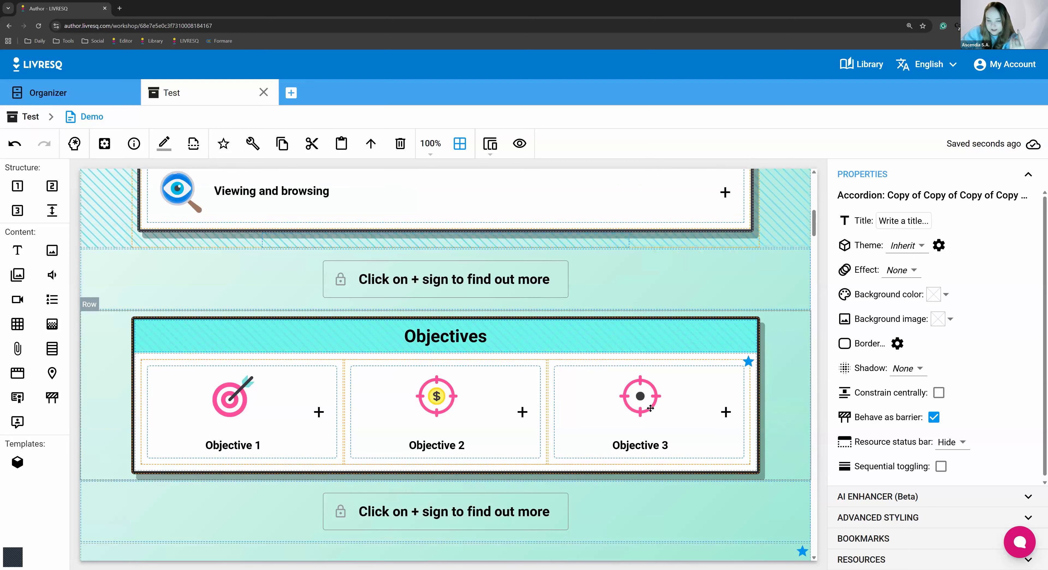
Examine the video block, its "Click play to watch the video" barrier and the hand blender accordion row that follows
scroll(373, 350, "down", 5)
scroll(373, 351, "down", 8)
scroll(649, 377, "up", 3)
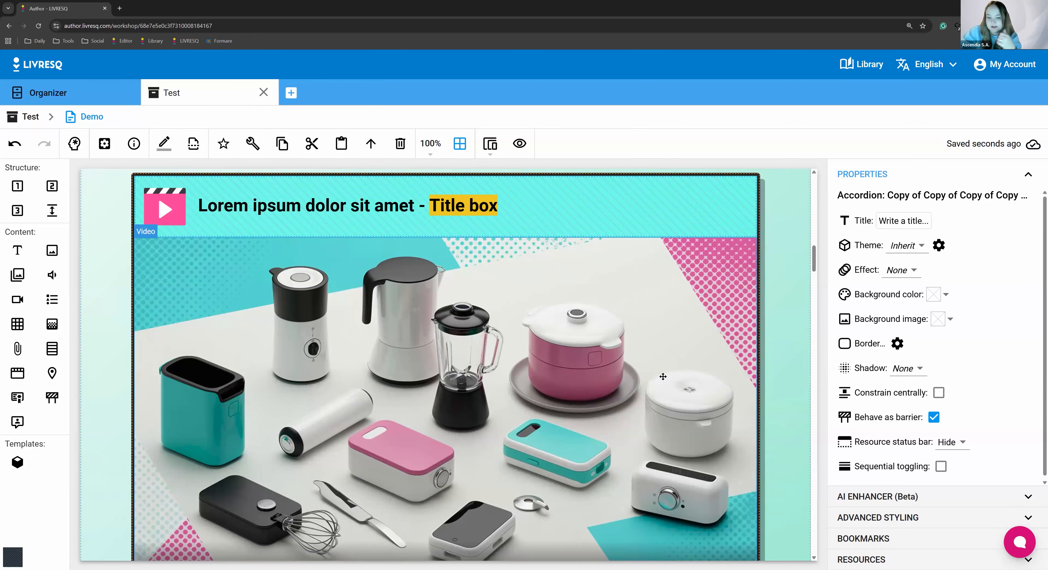
scroll(462, 448, "down", 4)
left_click(462, 465)
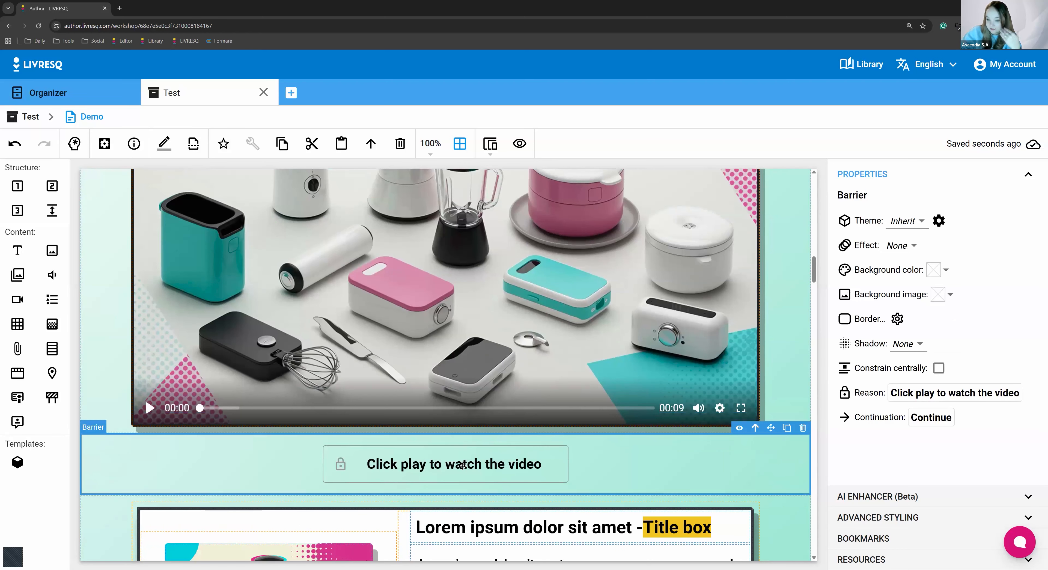
scroll(462, 465, "down", 9)
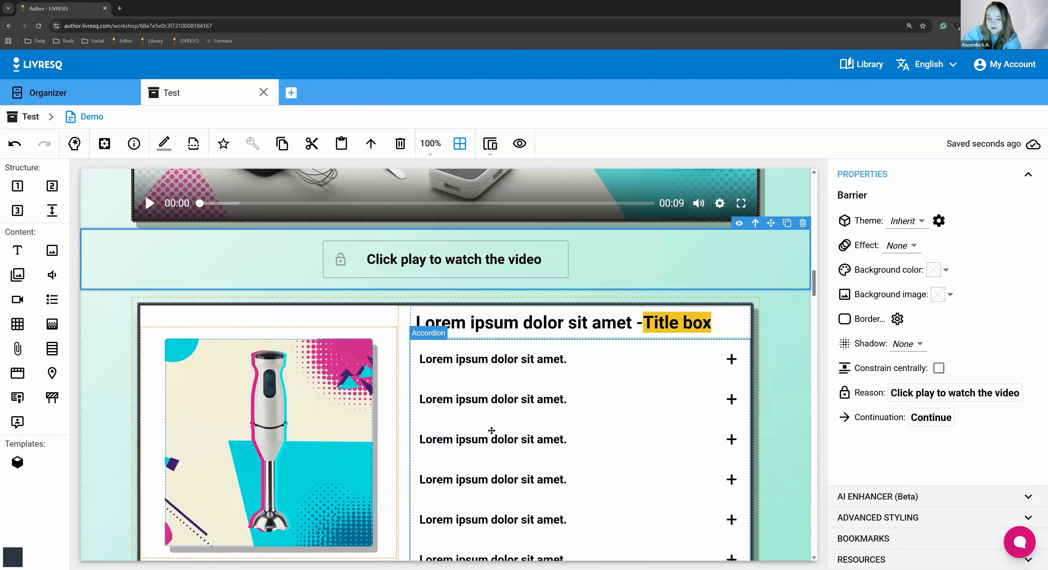
scroll(426, 357, "down", 7)
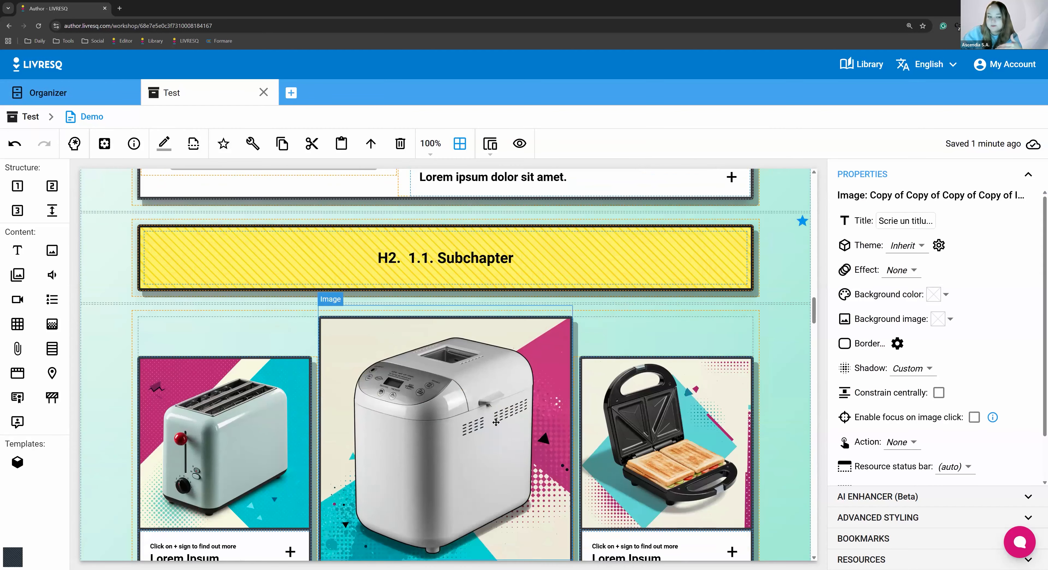
scroll(372, 353, "up", 1)
scroll(317, 312, "up", 7)
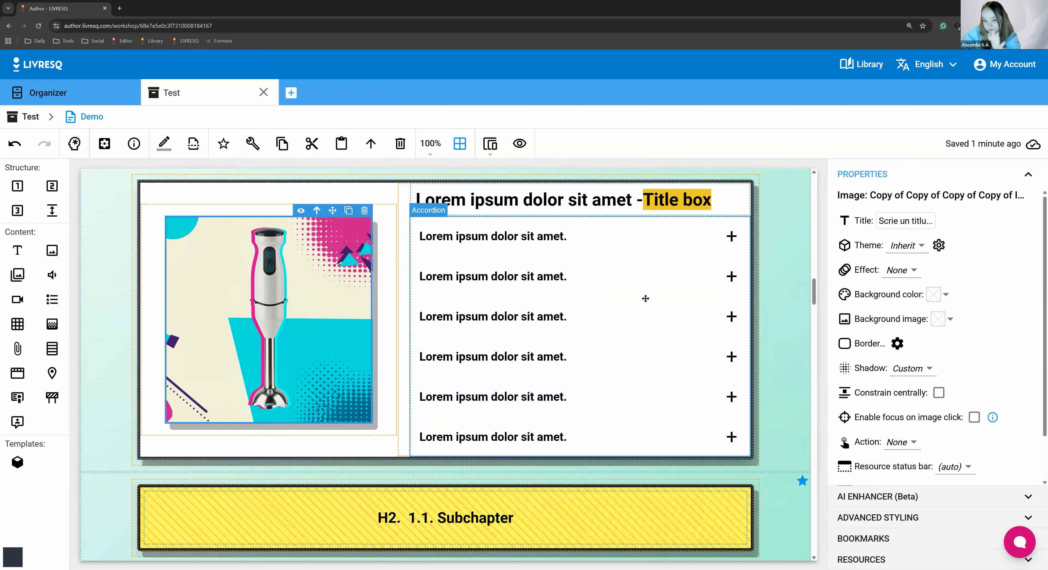
scroll(469, 341, "down", 13)
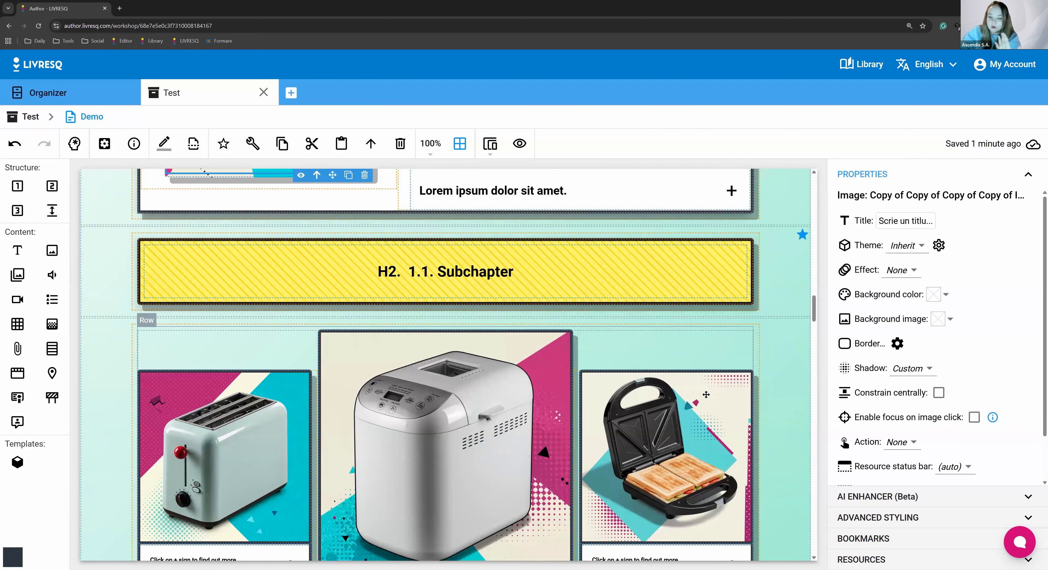
Examine the single-choice quiz before "2. Text chapter" and the three-column text row under "2.1. Subchapter"
scroll(514, 244, "down", 11)
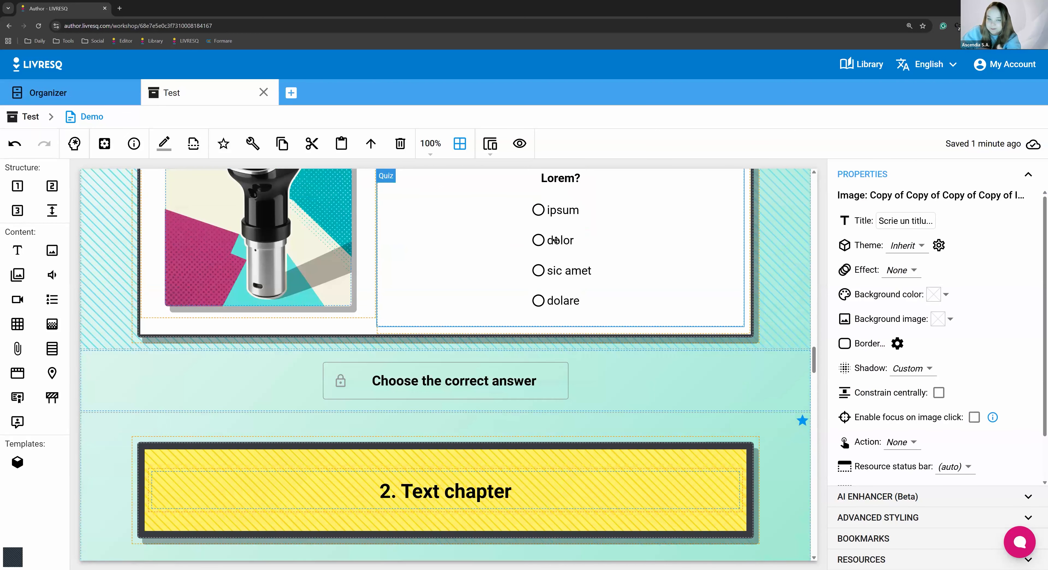
left_click(559, 316)
scroll(447, 346, "up", 3)
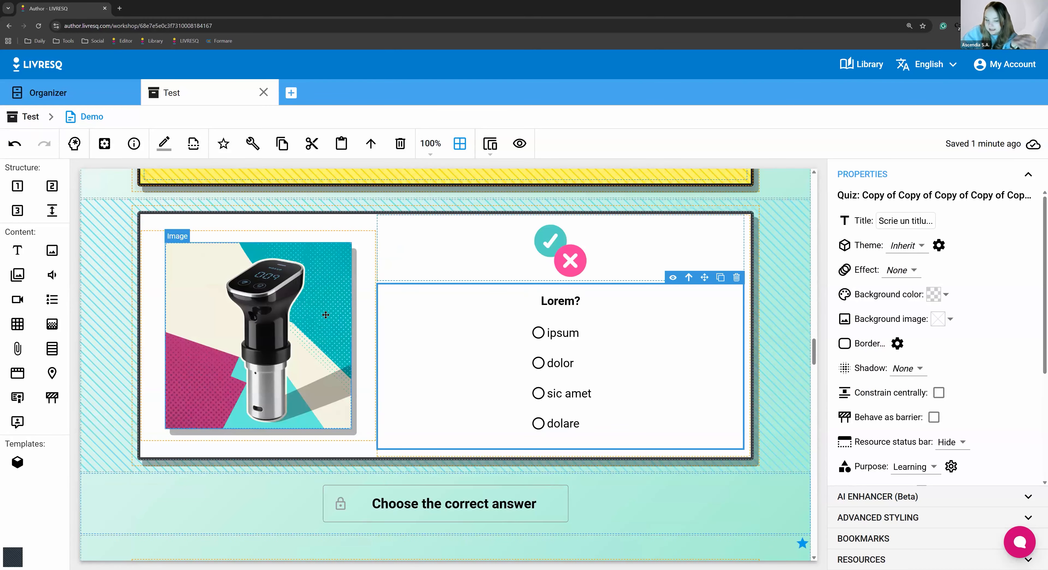
scroll(341, 325, "down", 1)
scroll(370, 347, "down", 16)
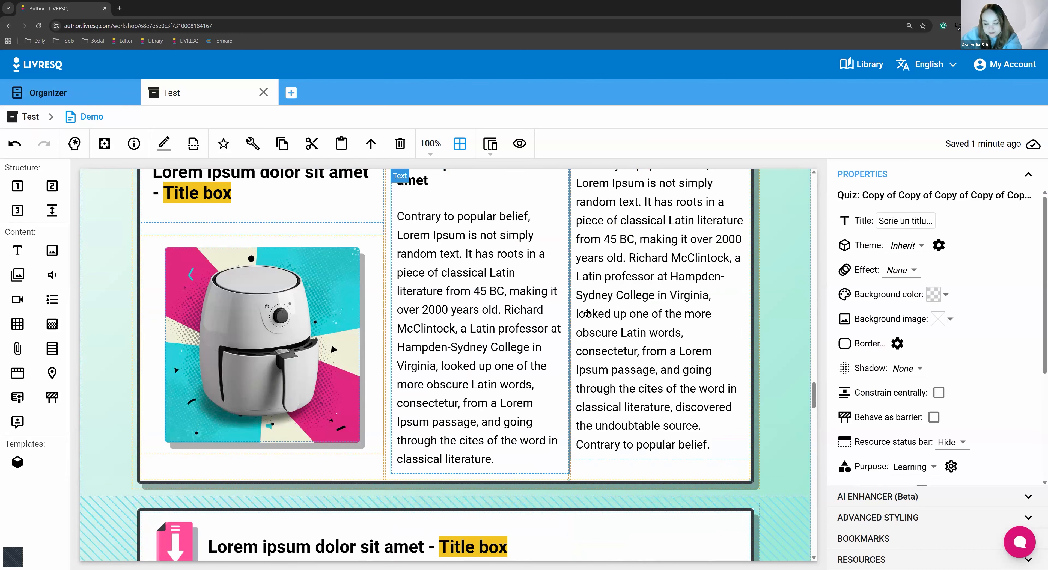
left_click(765, 229)
scroll(747, 285, "up", 2)
scroll(746, 288, "up", 1)
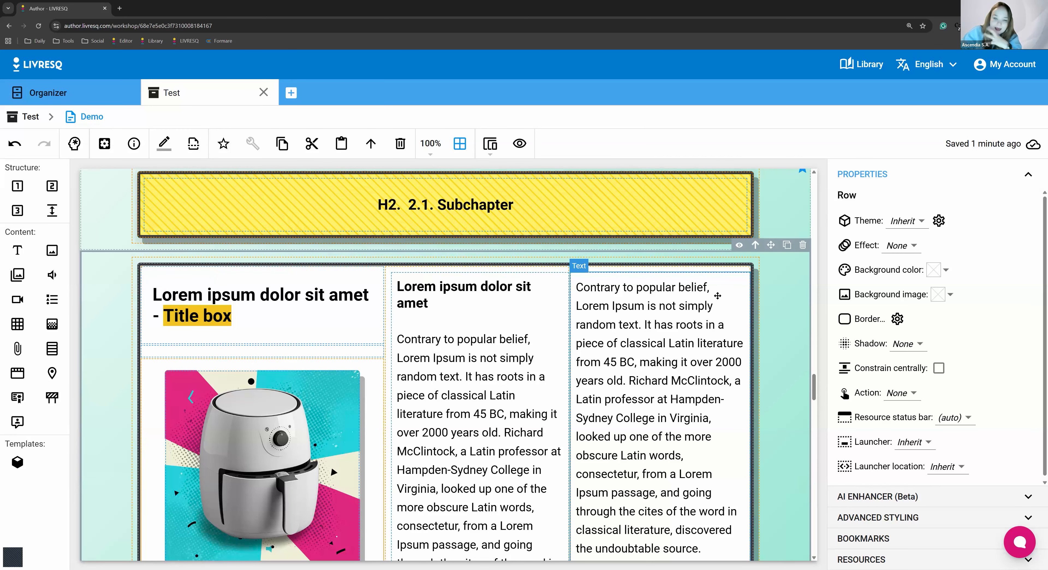
Review the exercises through to the closing page, inspecting the "Congratulations!" text and its enclosing row
scroll(701, 433, "down", 20)
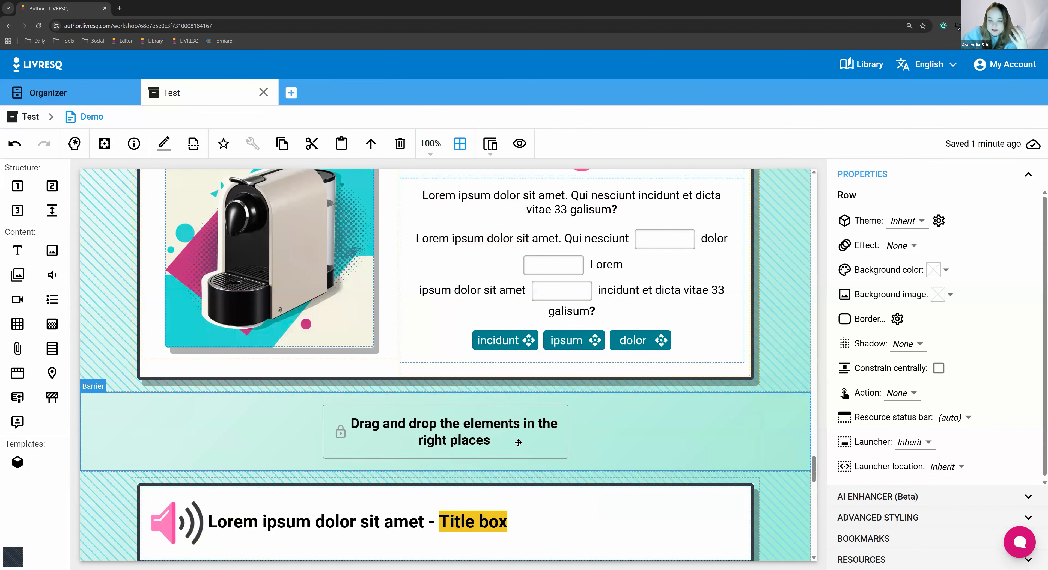
scroll(376, 436, "down", 15)
scroll(367, 439, "down", 1)
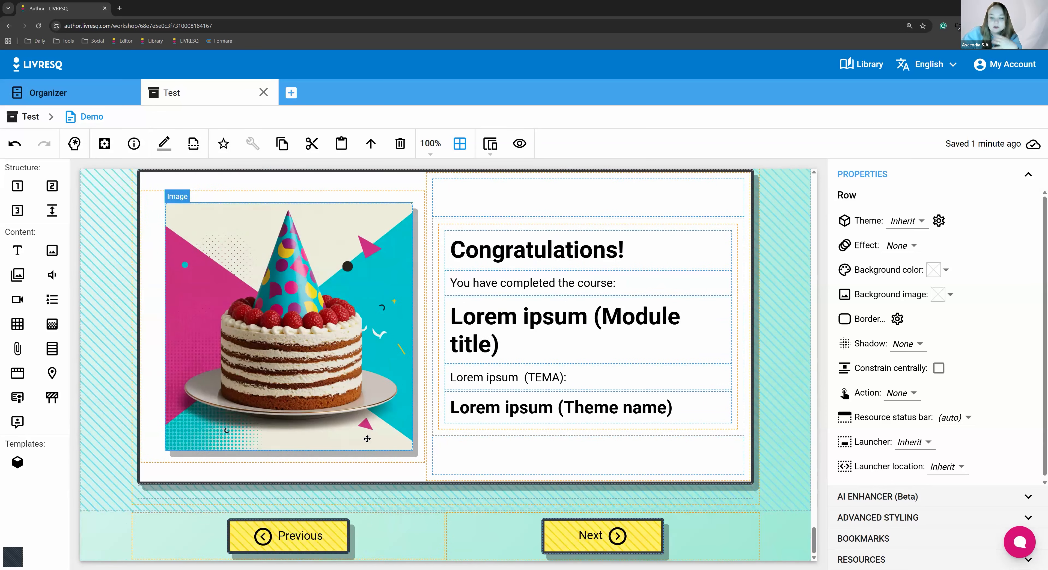
scroll(367, 436, "up", 4)
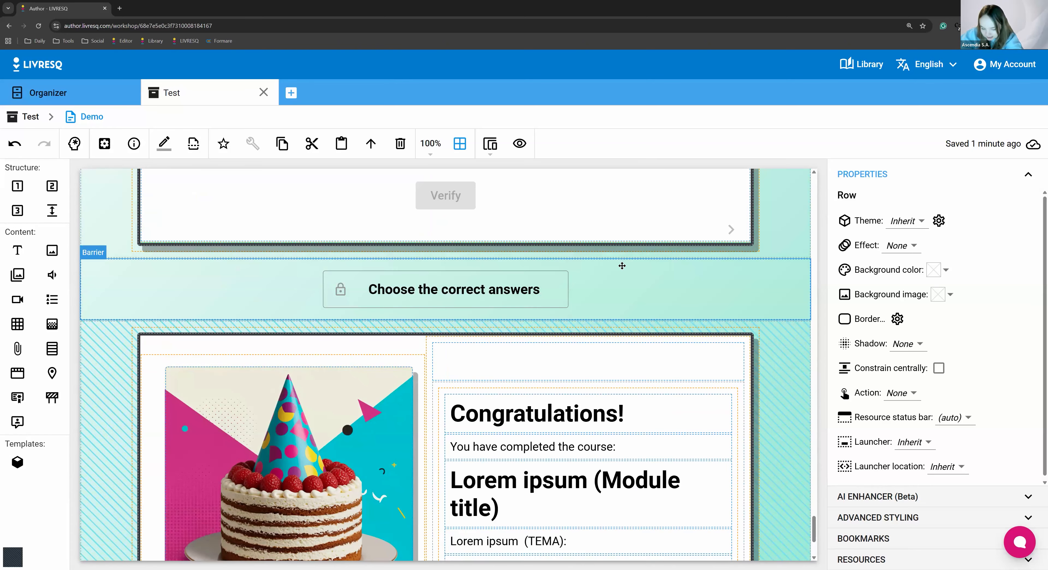
left_click(617, 425)
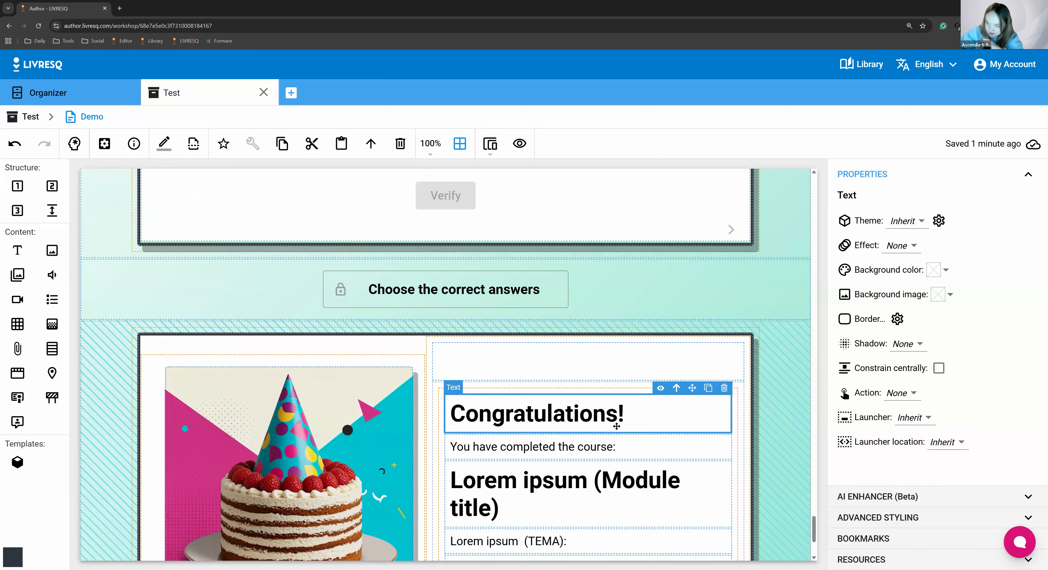
left_click(788, 370)
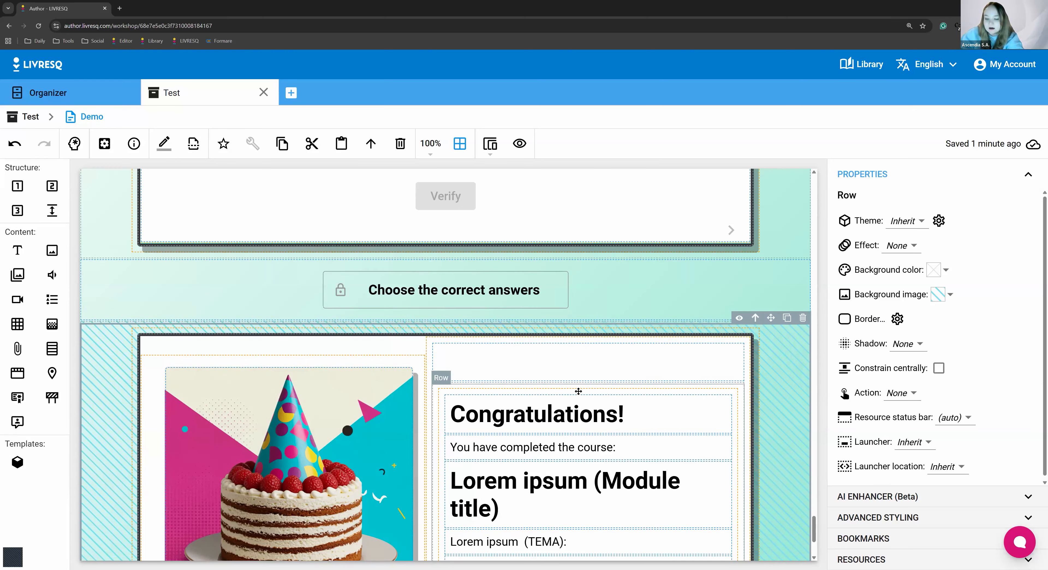
scroll(575, 391, "up", 5)
scroll(566, 392, "up", 10)
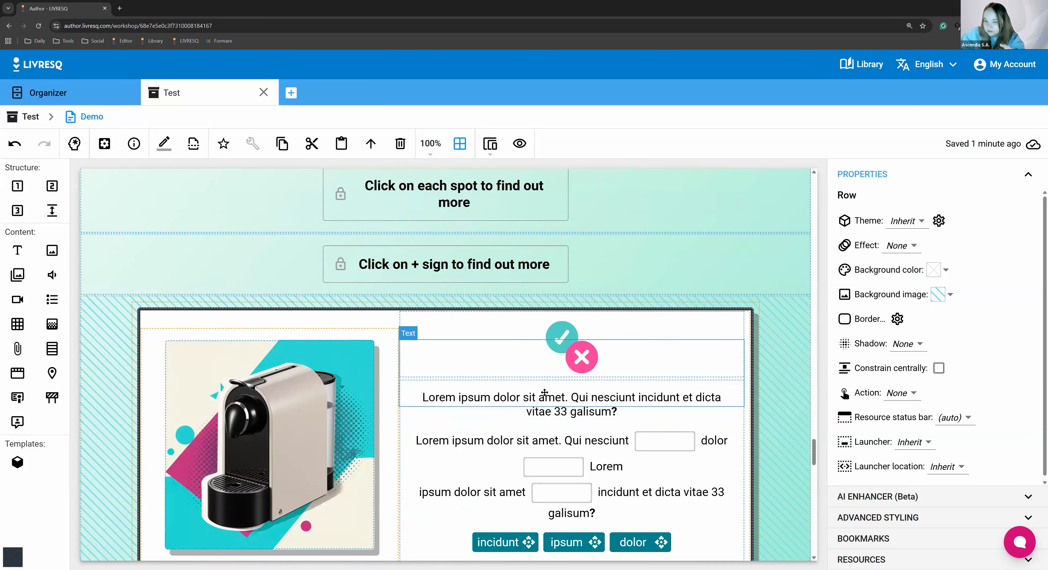
scroll(510, 386, "up", 10)
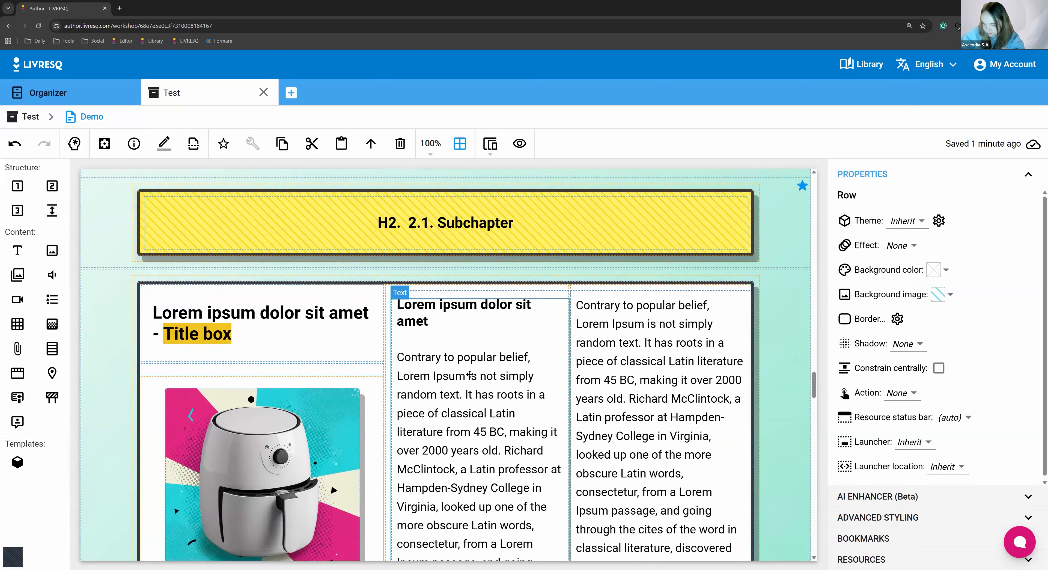
Close the Test project and look through the organizer's template collection
scroll(361, 345, "up", 15)
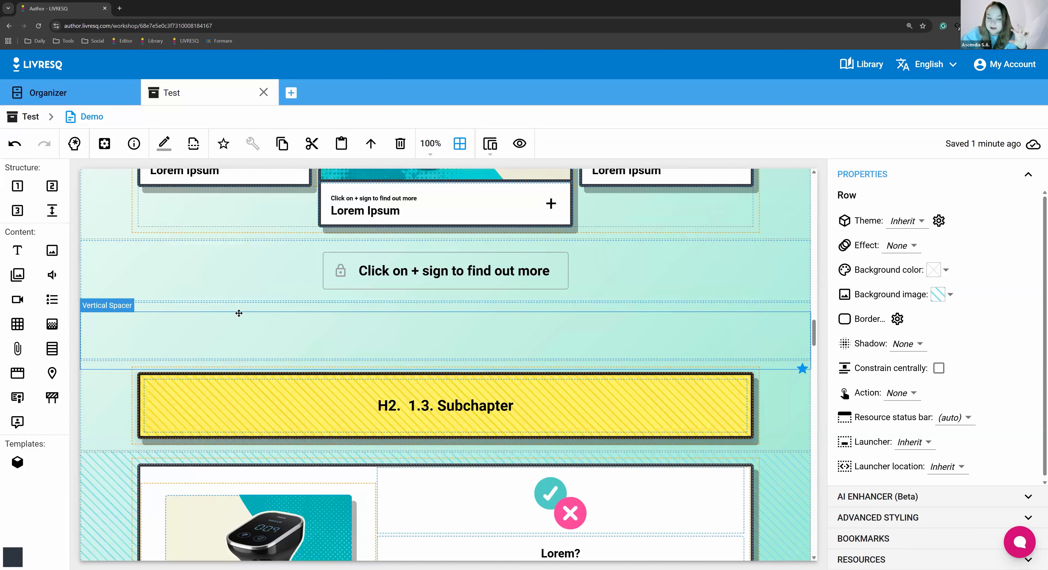
scroll(231, 303, "up", 15)
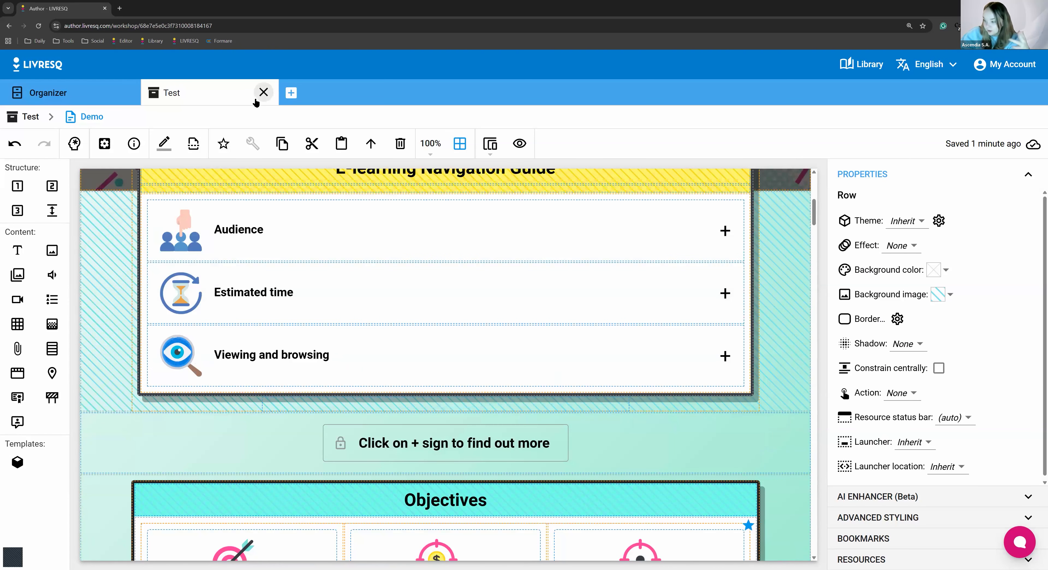
left_click(264, 92)
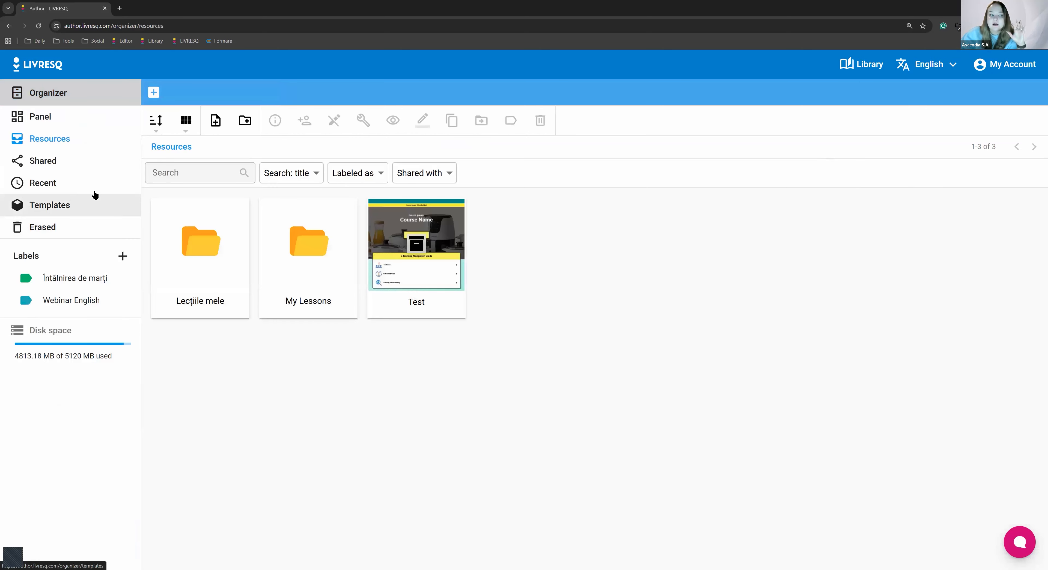
left_click(82, 207)
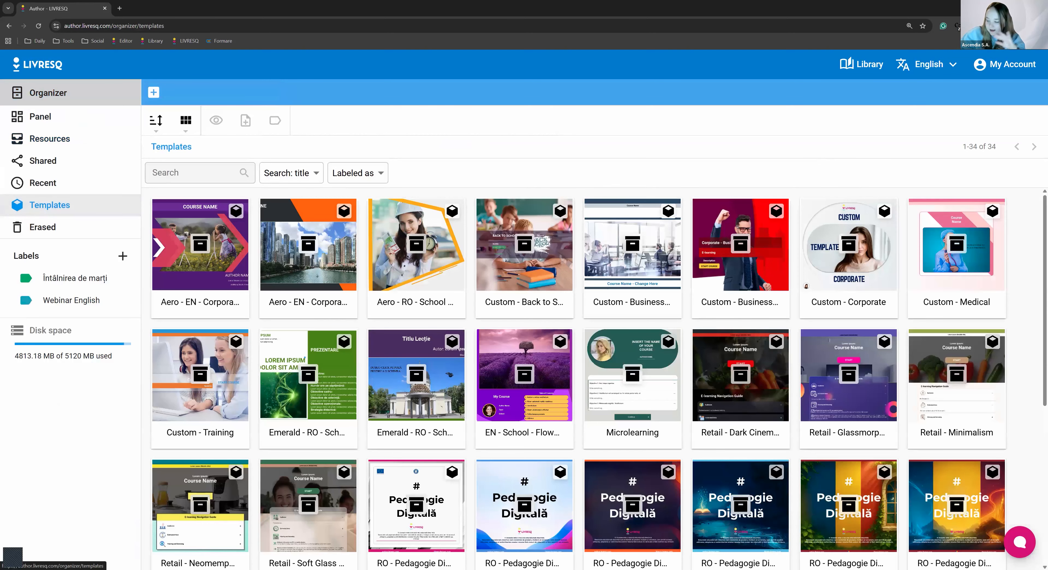
scroll(571, 305, "down", 4)
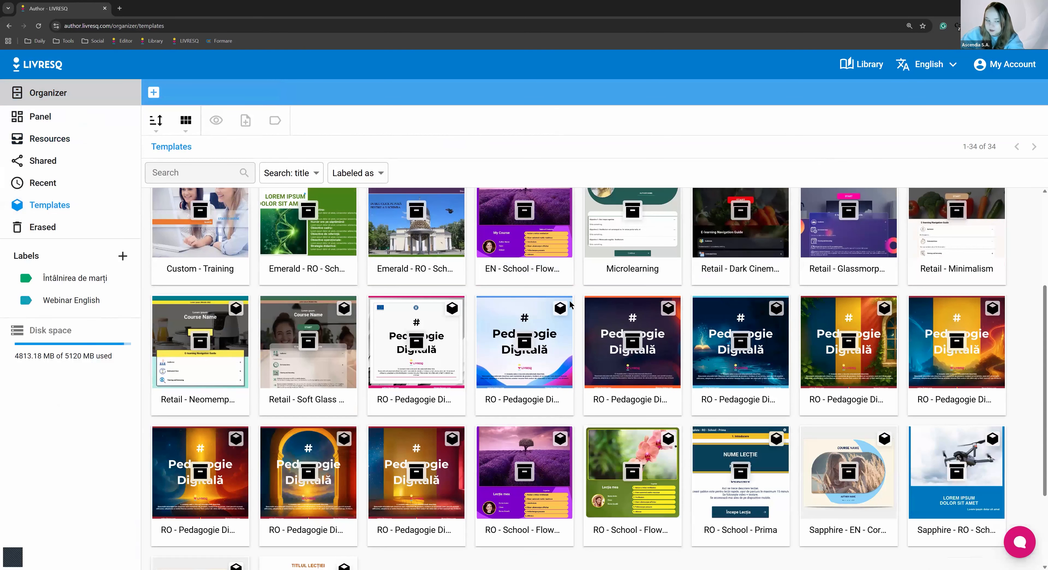
scroll(571, 304, "up", 4)
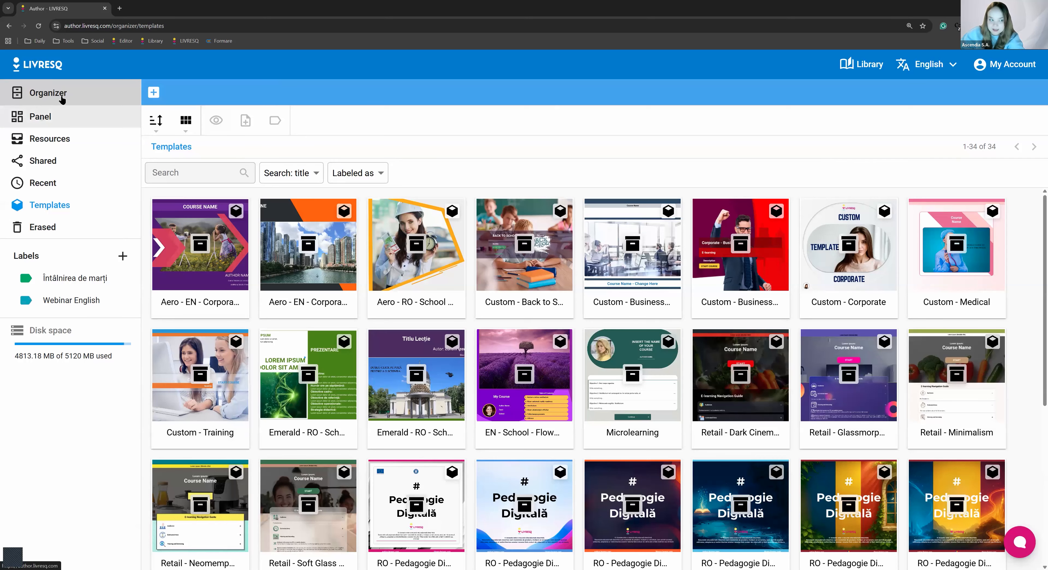
Start creating a new project from the organizer's home view and browse all templates from there
left_click(59, 117)
left_click(232, 242)
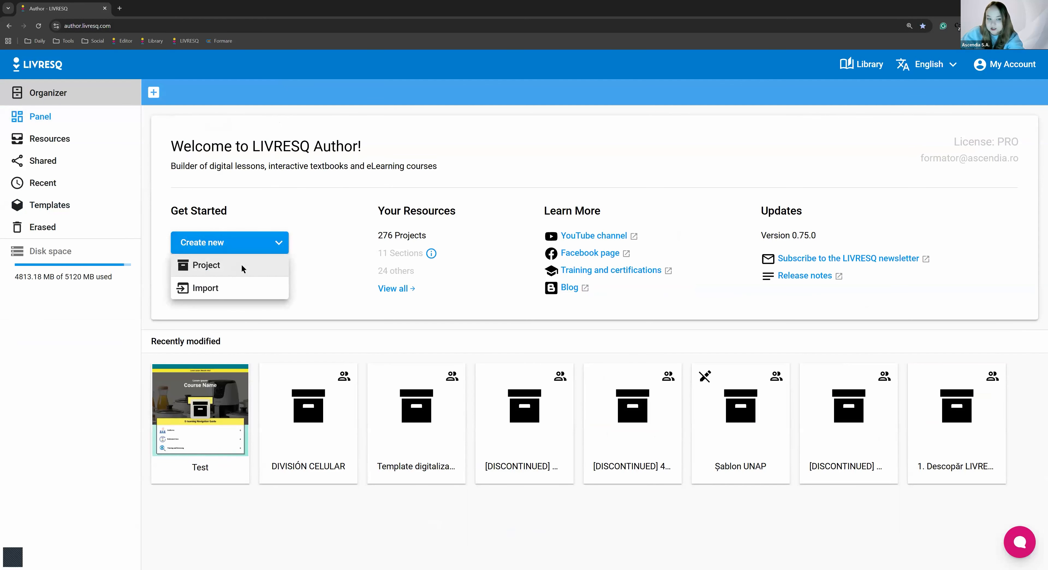
left_click(241, 264)
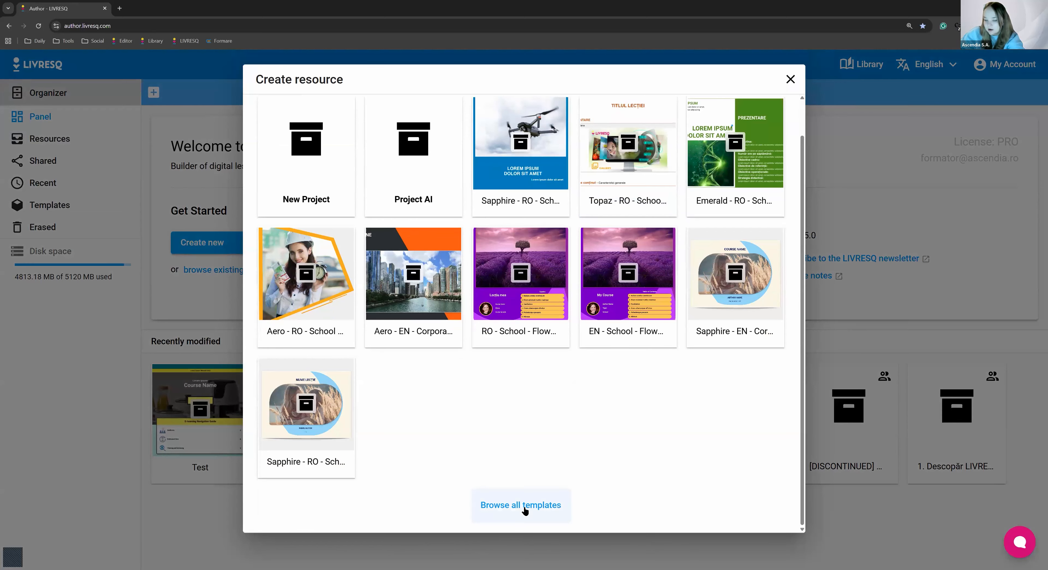
left_click(524, 507)
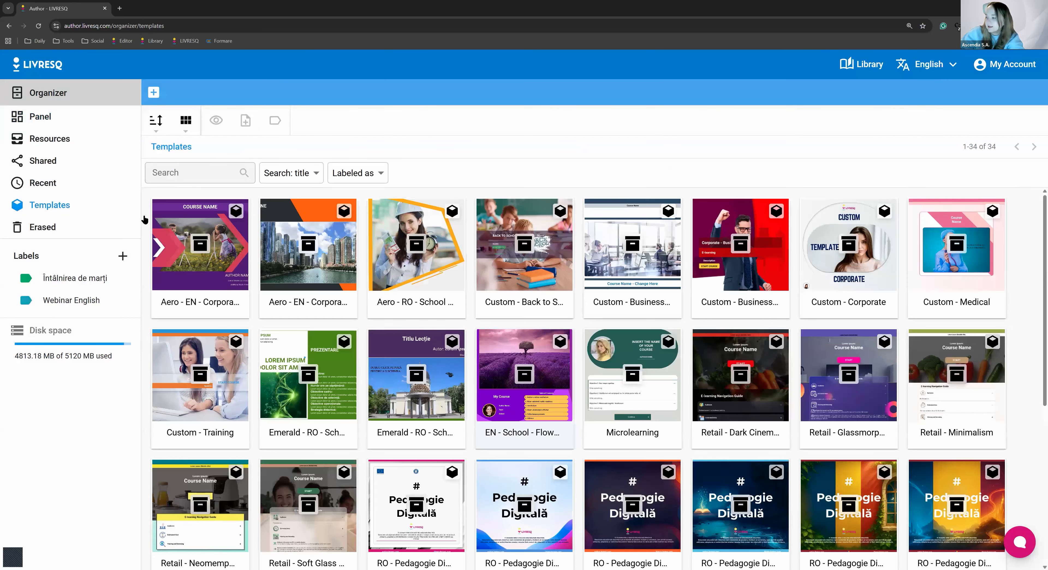
Preview the Retail - Glassmorphism template's opening page with its Audience accordion, and close the preview
scroll(873, 355, "down", 2)
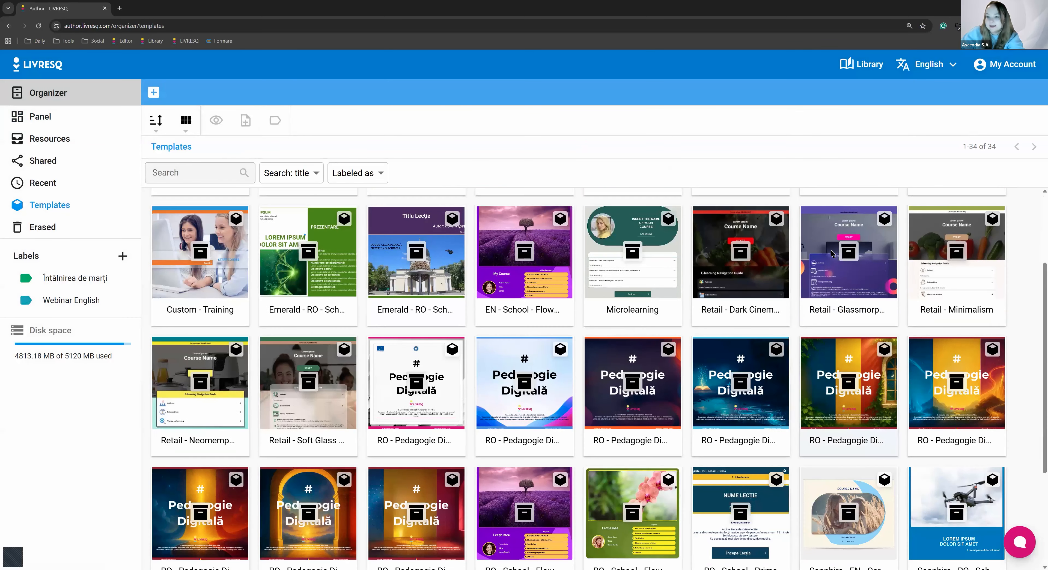
left_click(816, 297)
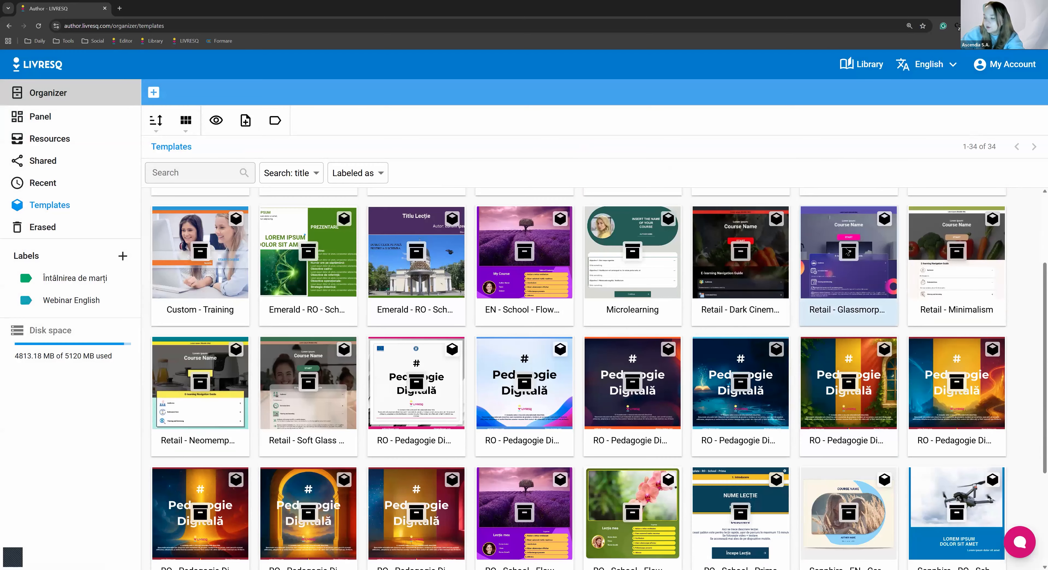
left_click(847, 252)
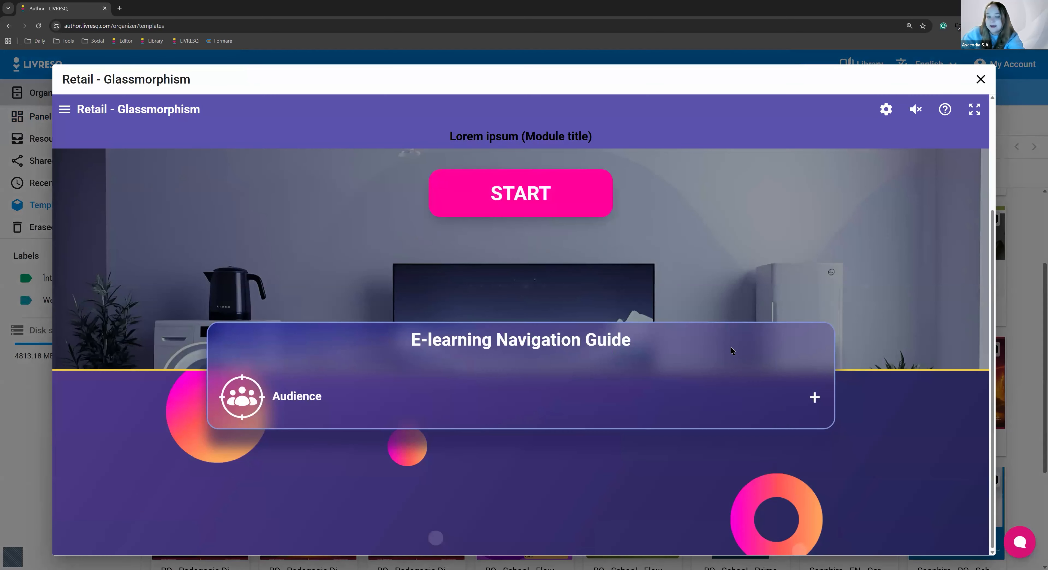
left_click(630, 393)
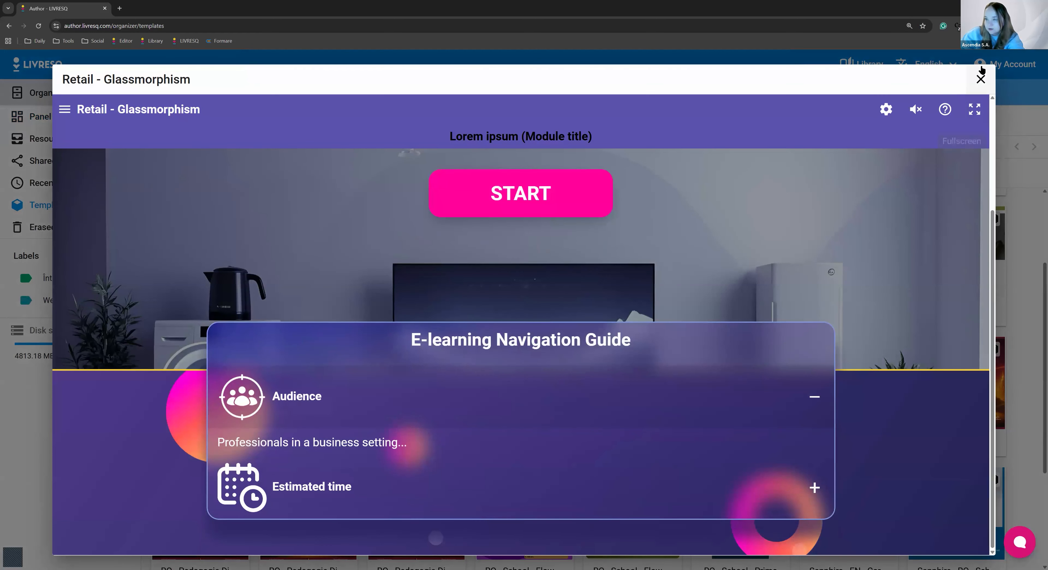
left_click(981, 78)
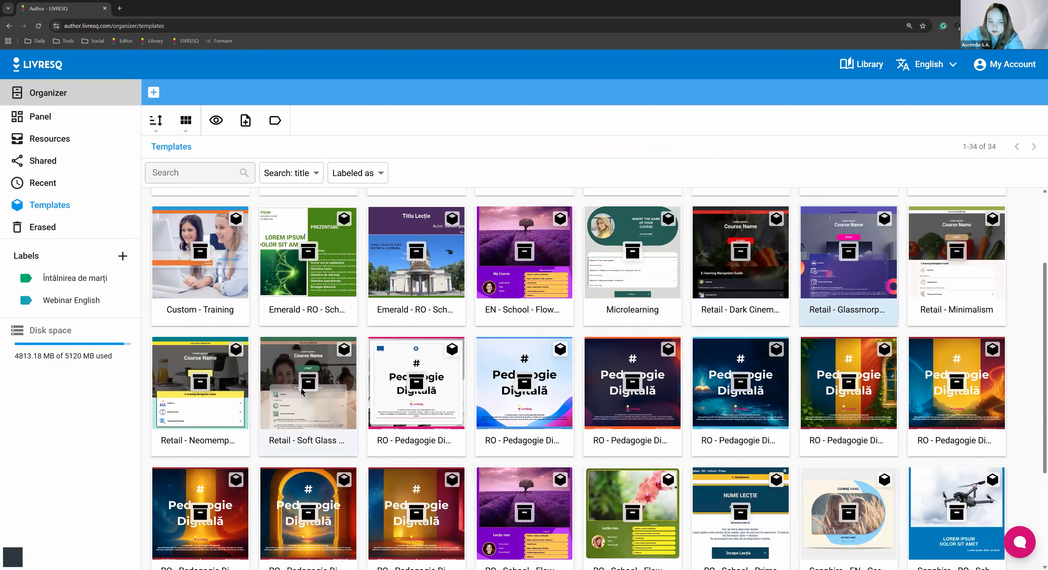
Preview the Retail - Soft Glass Realism template down to its E-learning Navigation Guide, and close the preview
left_click(317, 383)
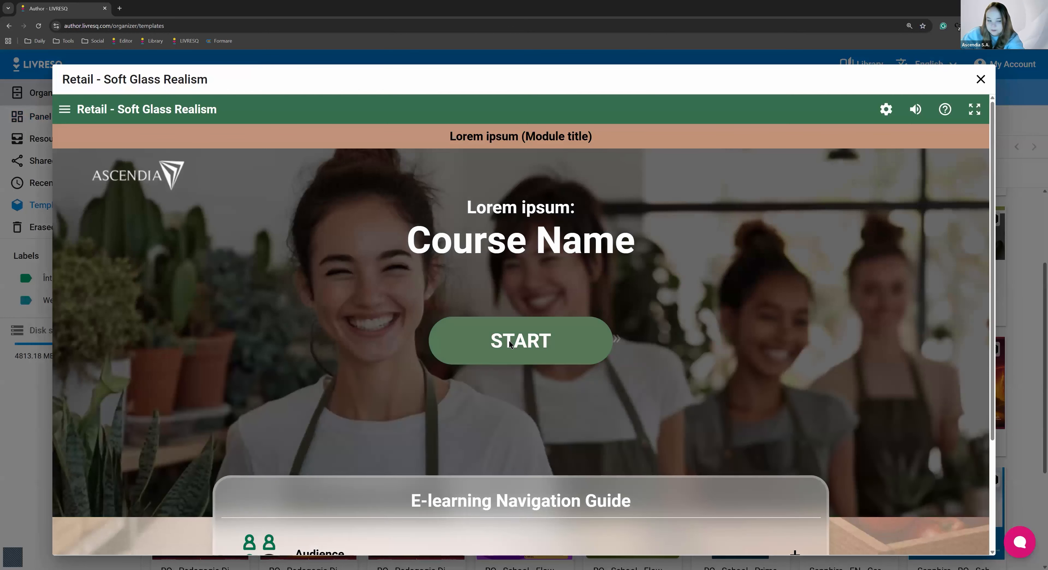
scroll(509, 340, "down", 3)
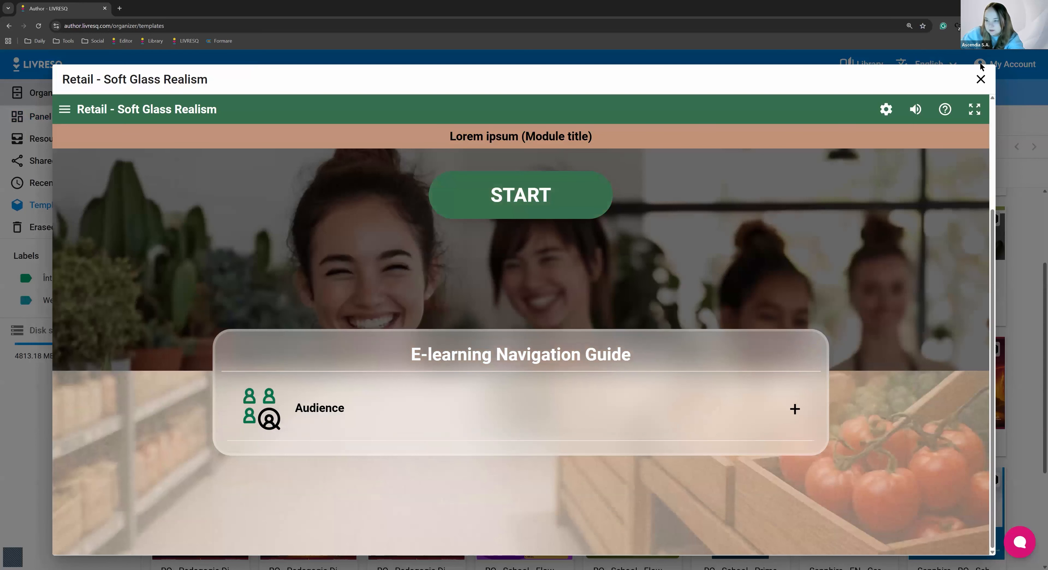
left_click(981, 79)
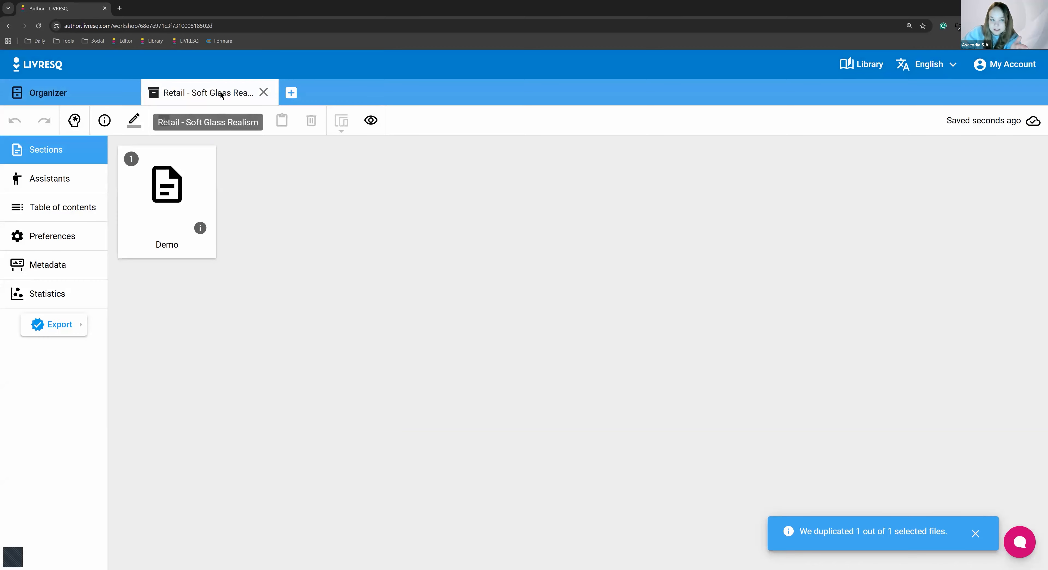
Check the Retail - Soft Glass Realism project's location among the organizer's resources and return to the project
left_click(130, 96)
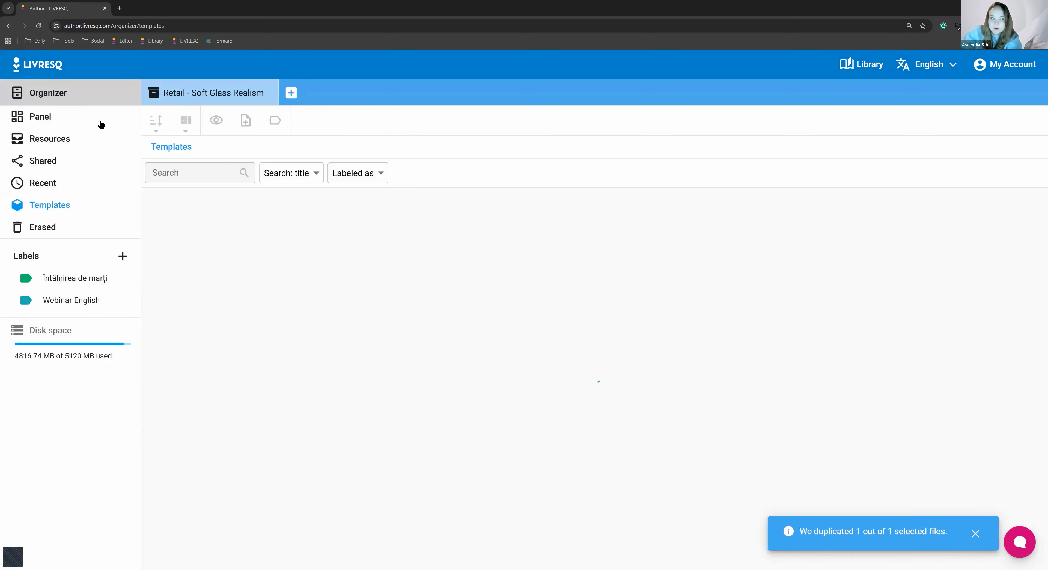
left_click(107, 142)
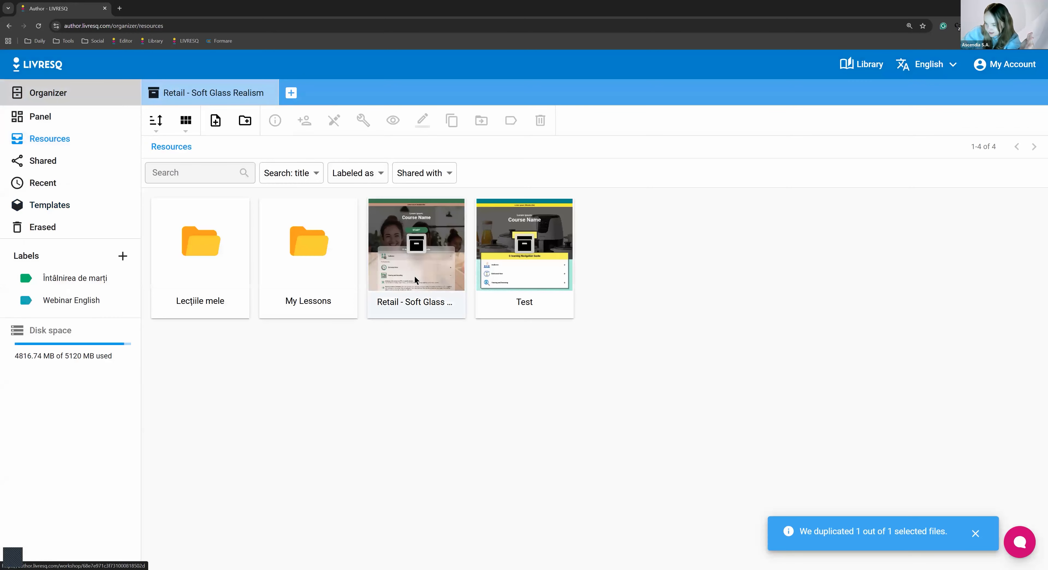
left_click(192, 93)
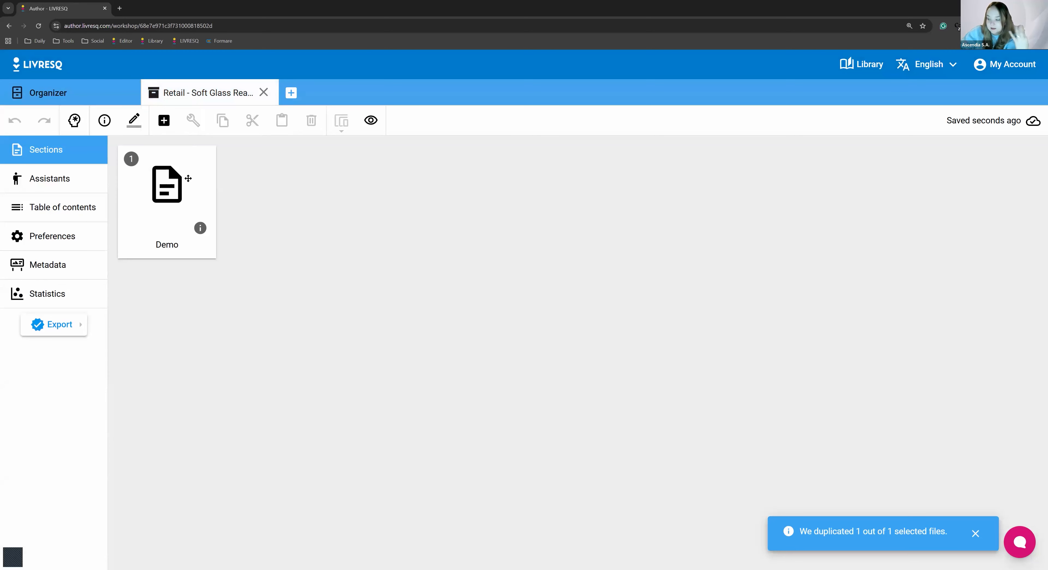
Open the Demo section and review its blocks from the E-learning Navigation Guide to the three-column row under "2.1. Subchapter"
double_click(188, 178)
scroll(419, 397, "down", 8)
scroll(407, 411, "up", 5)
scroll(393, 428, "down", 4)
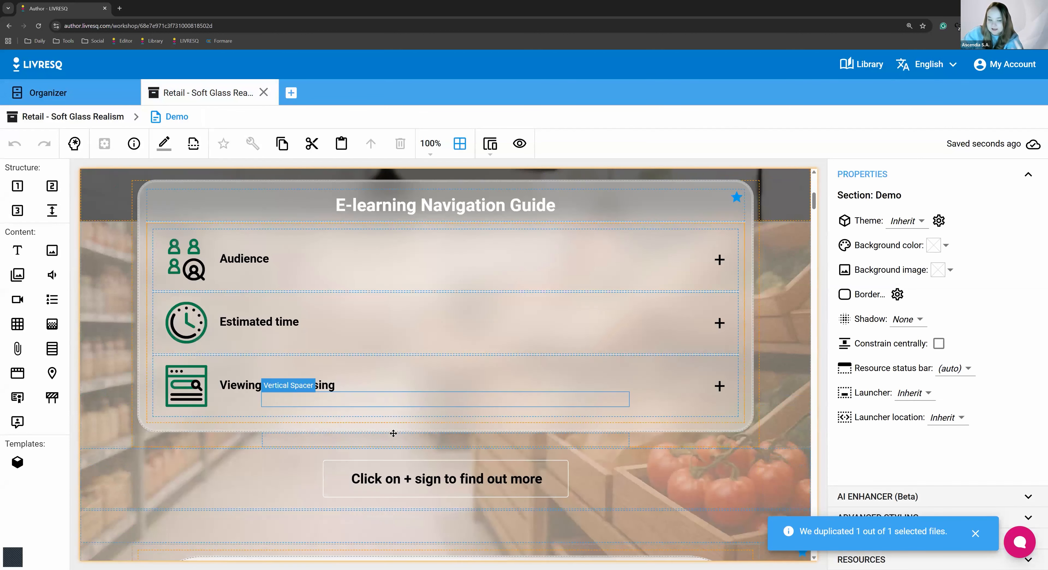
scroll(393, 433, "down", 15)
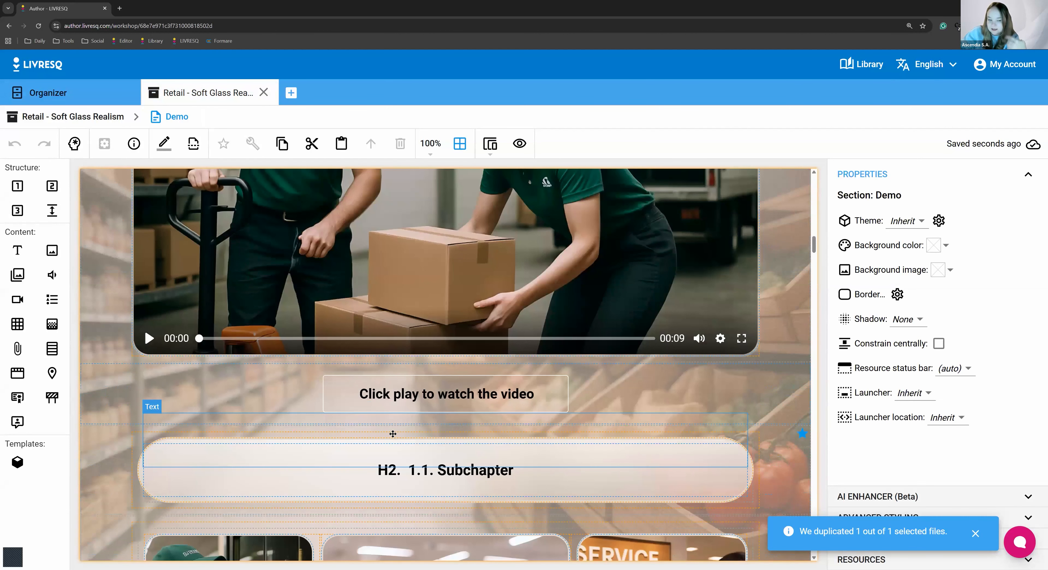
scroll(393, 433, "down", 15)
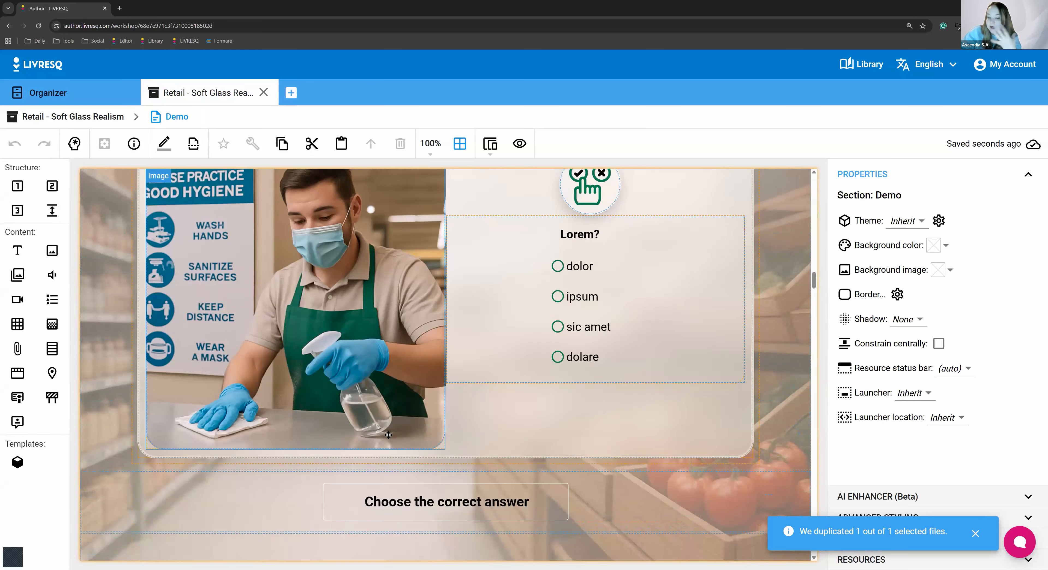
scroll(384, 435, "down", 12)
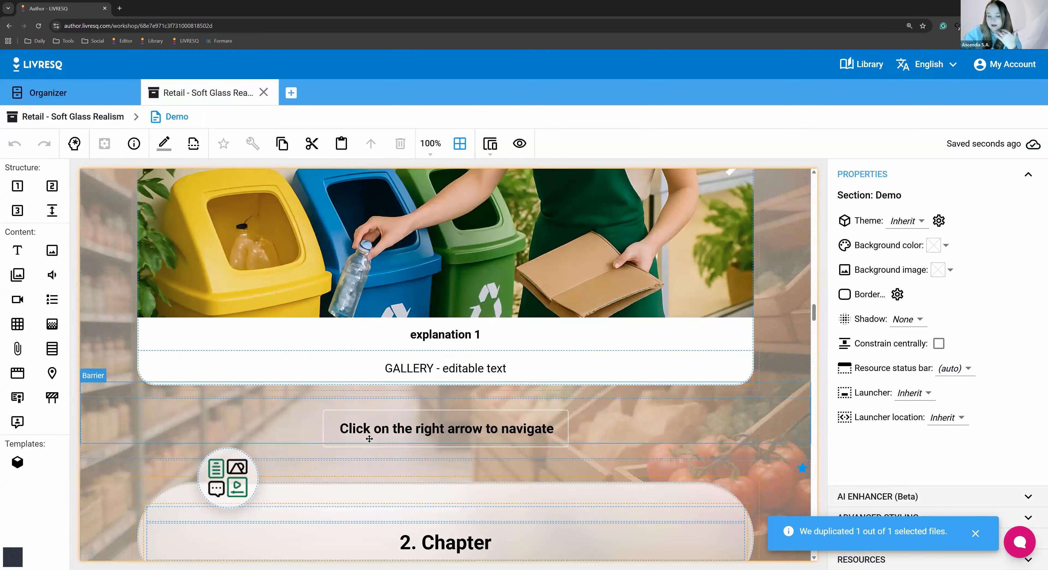
scroll(359, 412, "down", 8)
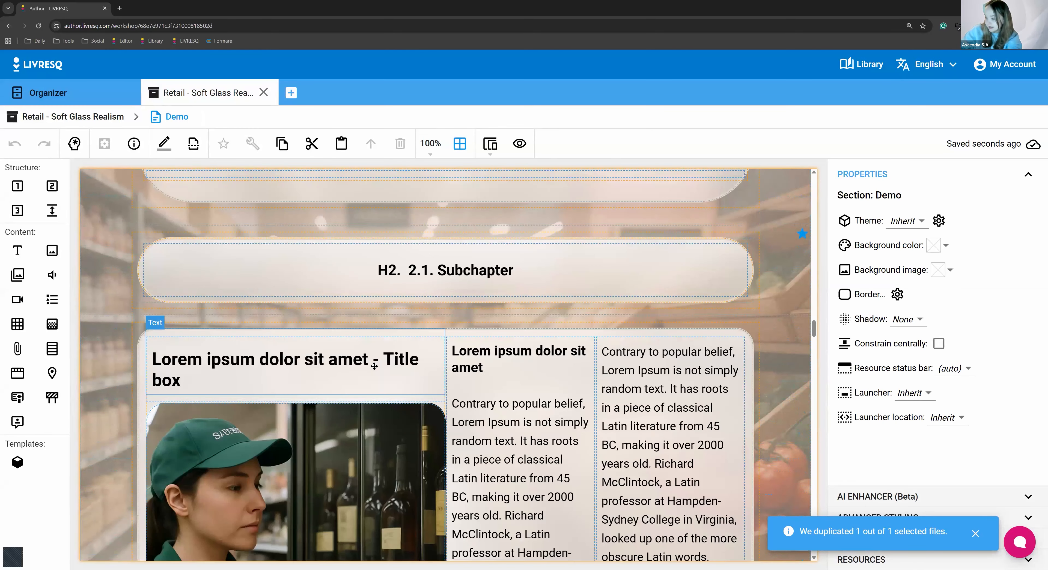
scroll(577, 420, "down", 7)
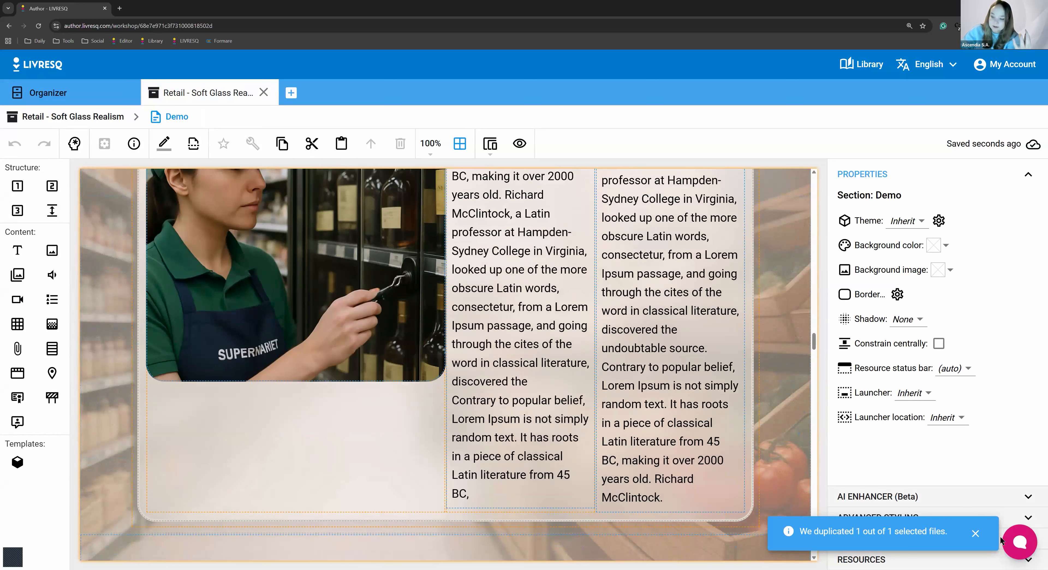
Dismiss the duplication notice and open the middle column's text under "2.1. Subchapter" for editing
left_click(975, 534)
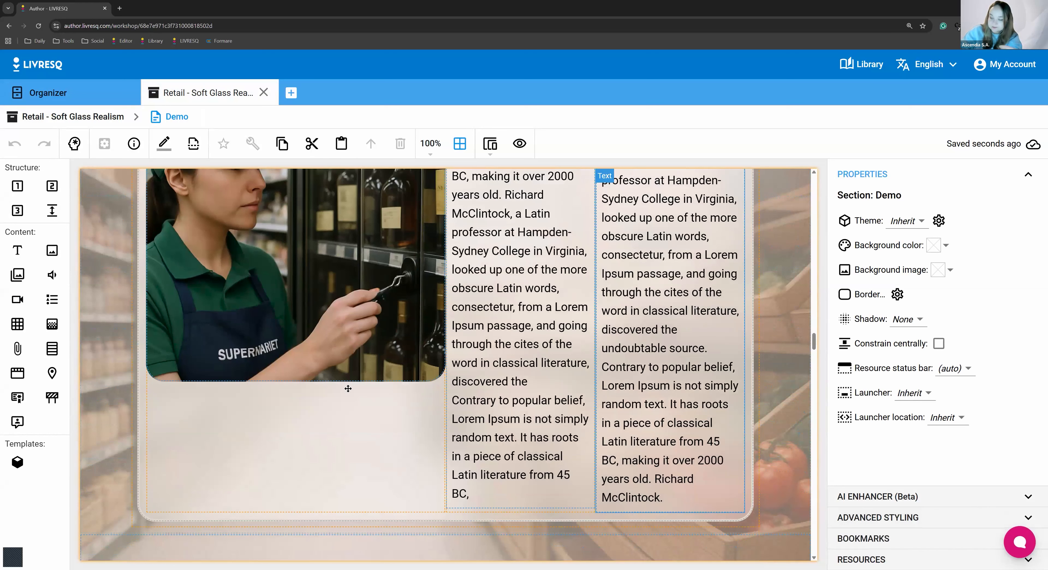
left_click(482, 310)
left_click(482, 309)
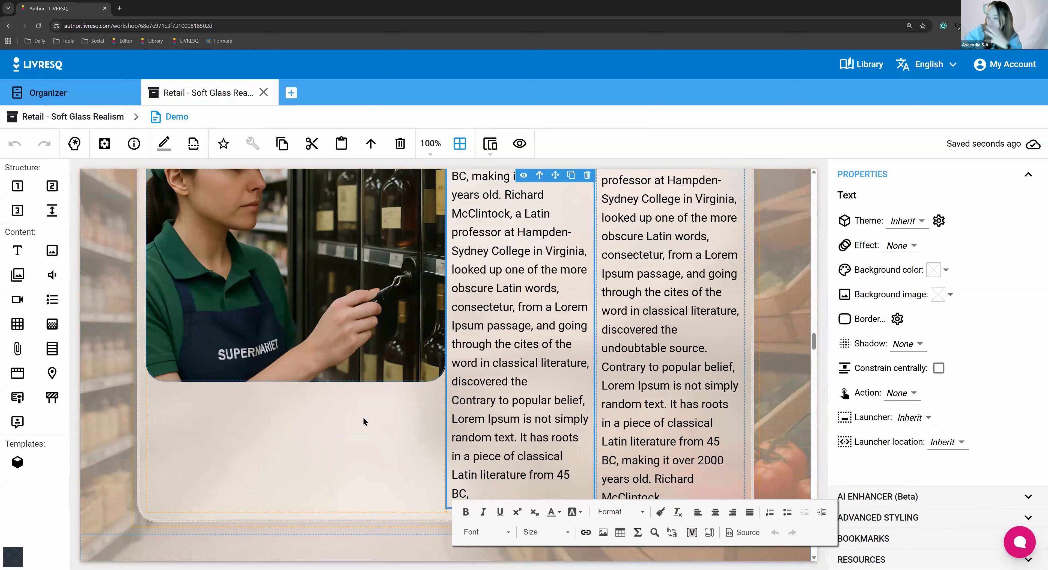